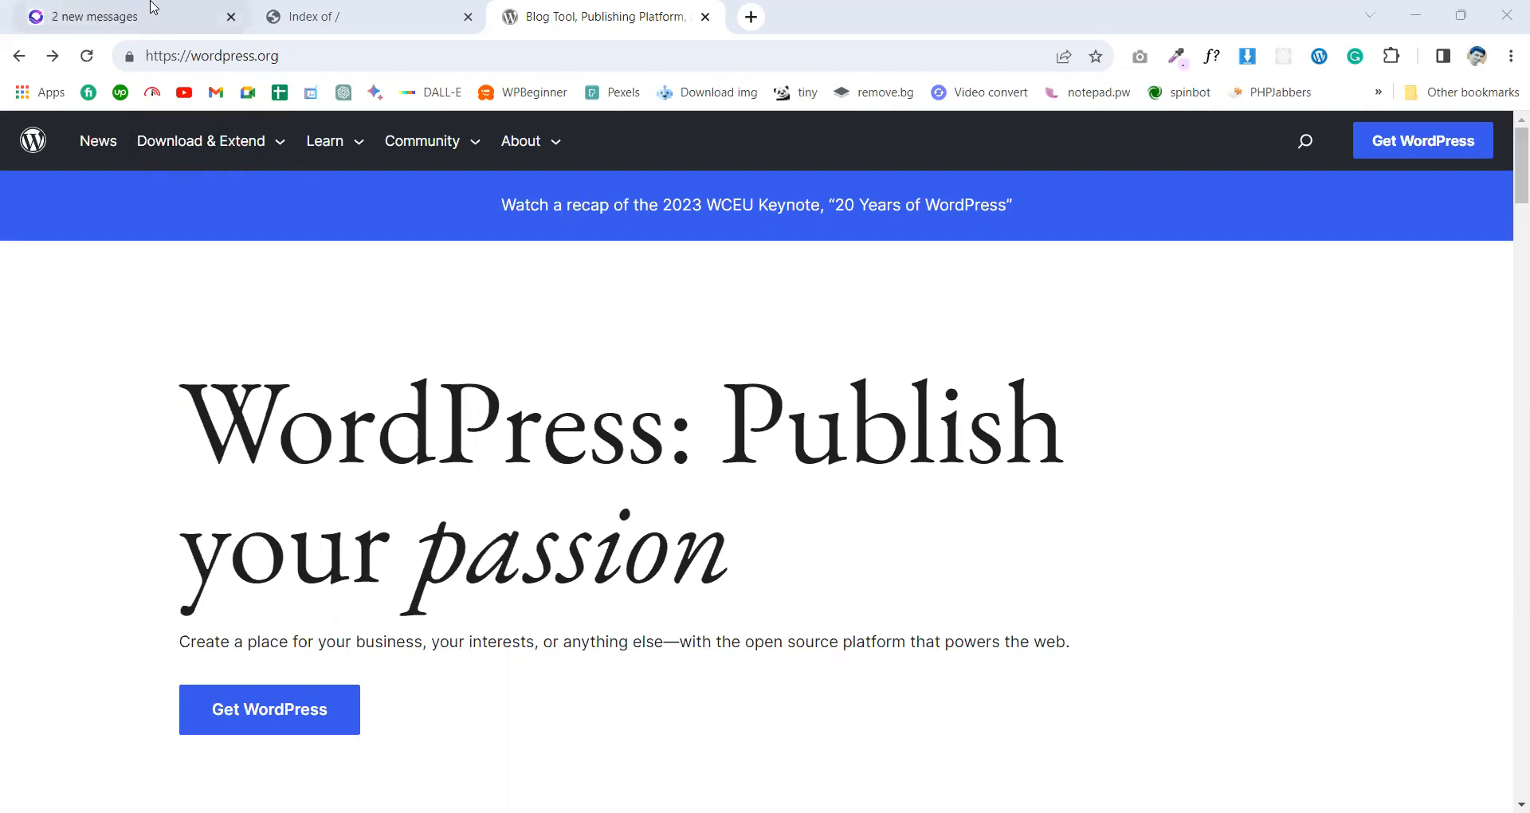
- Go to the Hostever client area and reach the cPanel Tools home from there
left_click(95, 16)
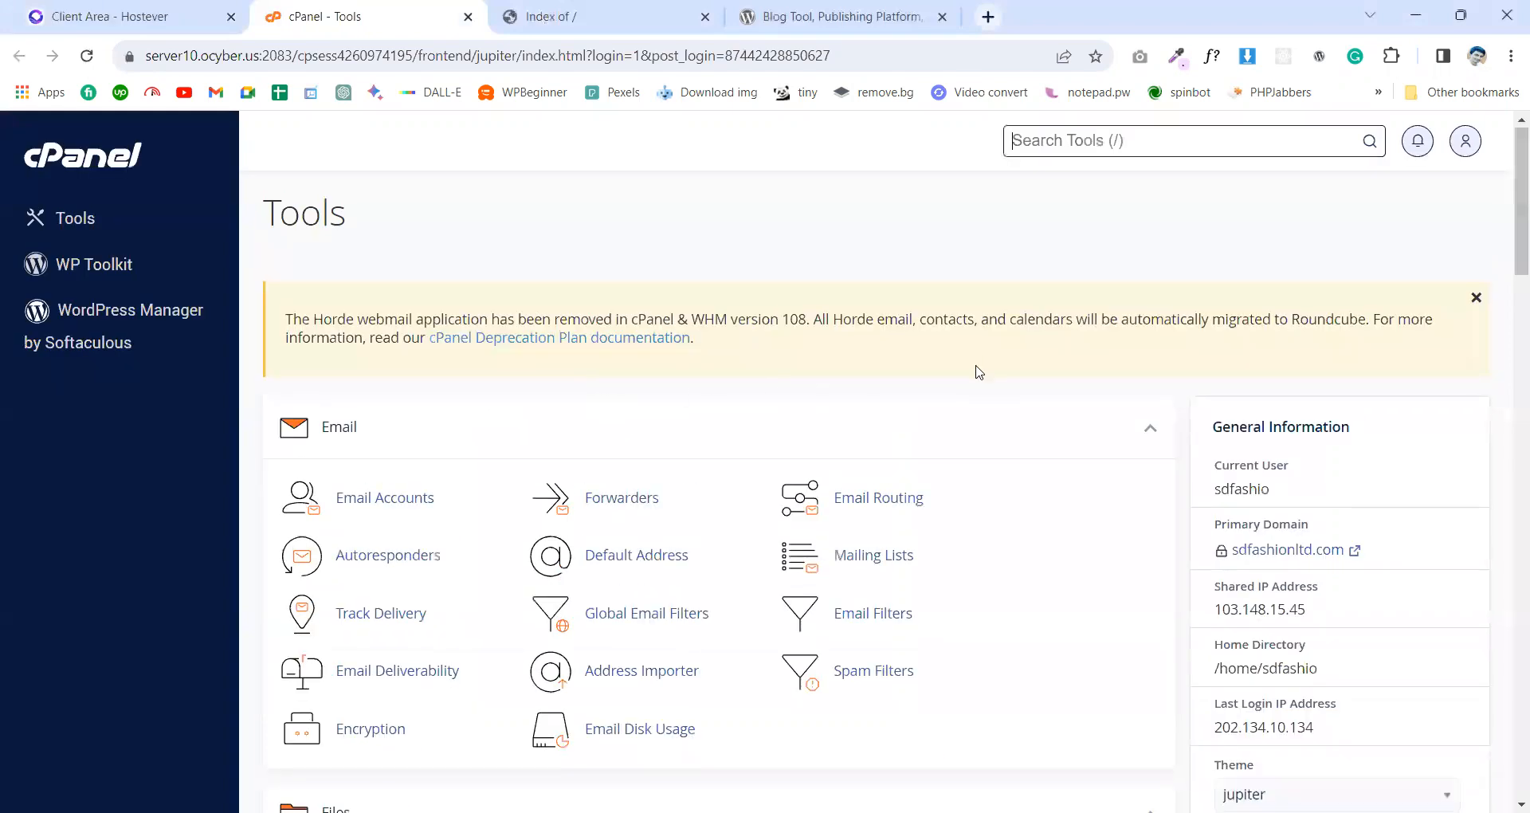
scroll(766, 359, "down", 3)
scroll(979, 372, "down", 5)
scroll(979, 371, "down", 2)
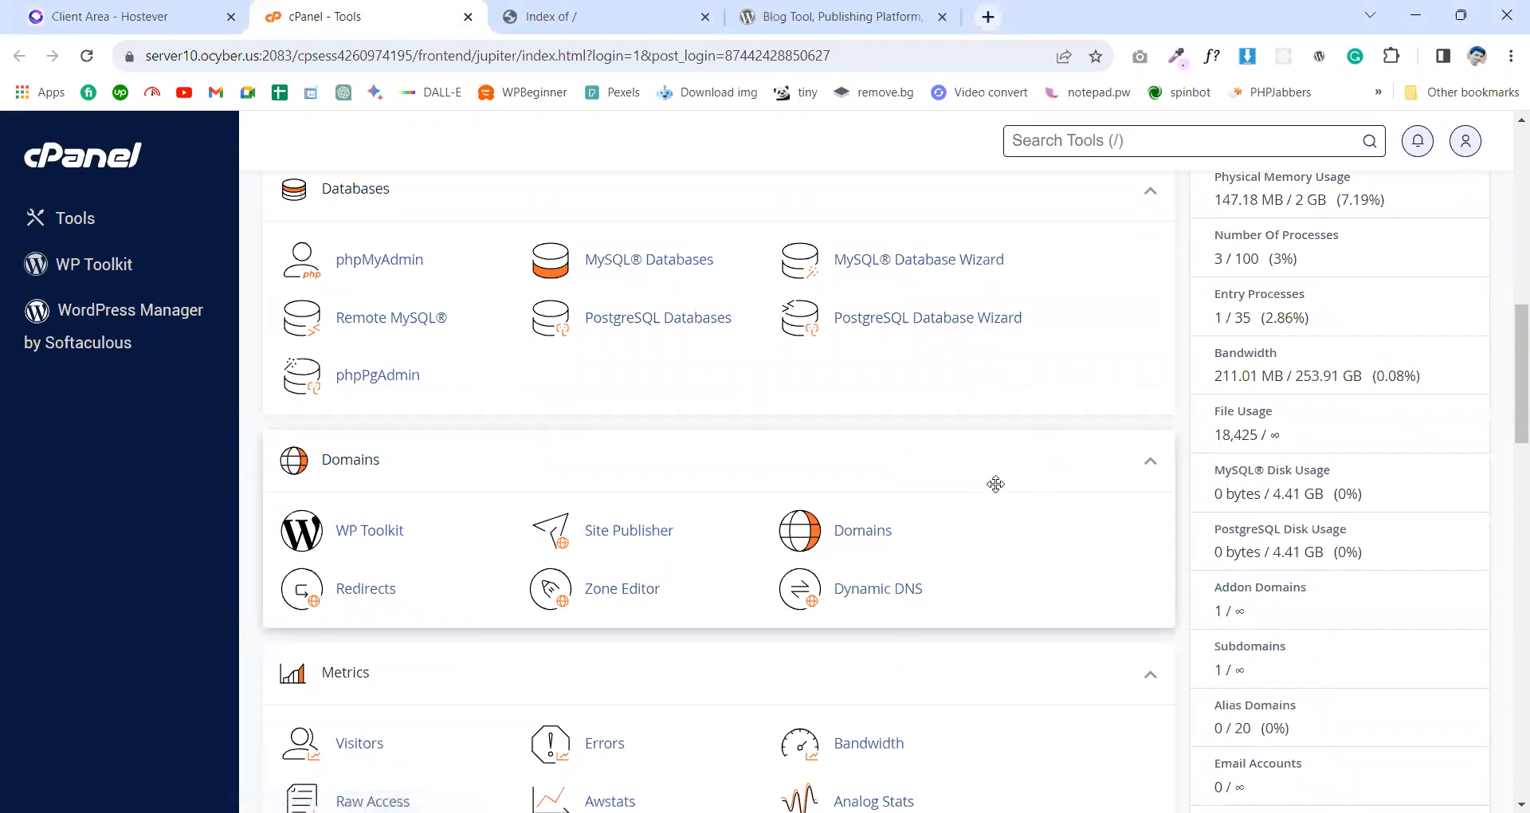
- From Domains, view the tutorial.wordpress document root in File Manager and confirm it is empty
left_click(869, 540)
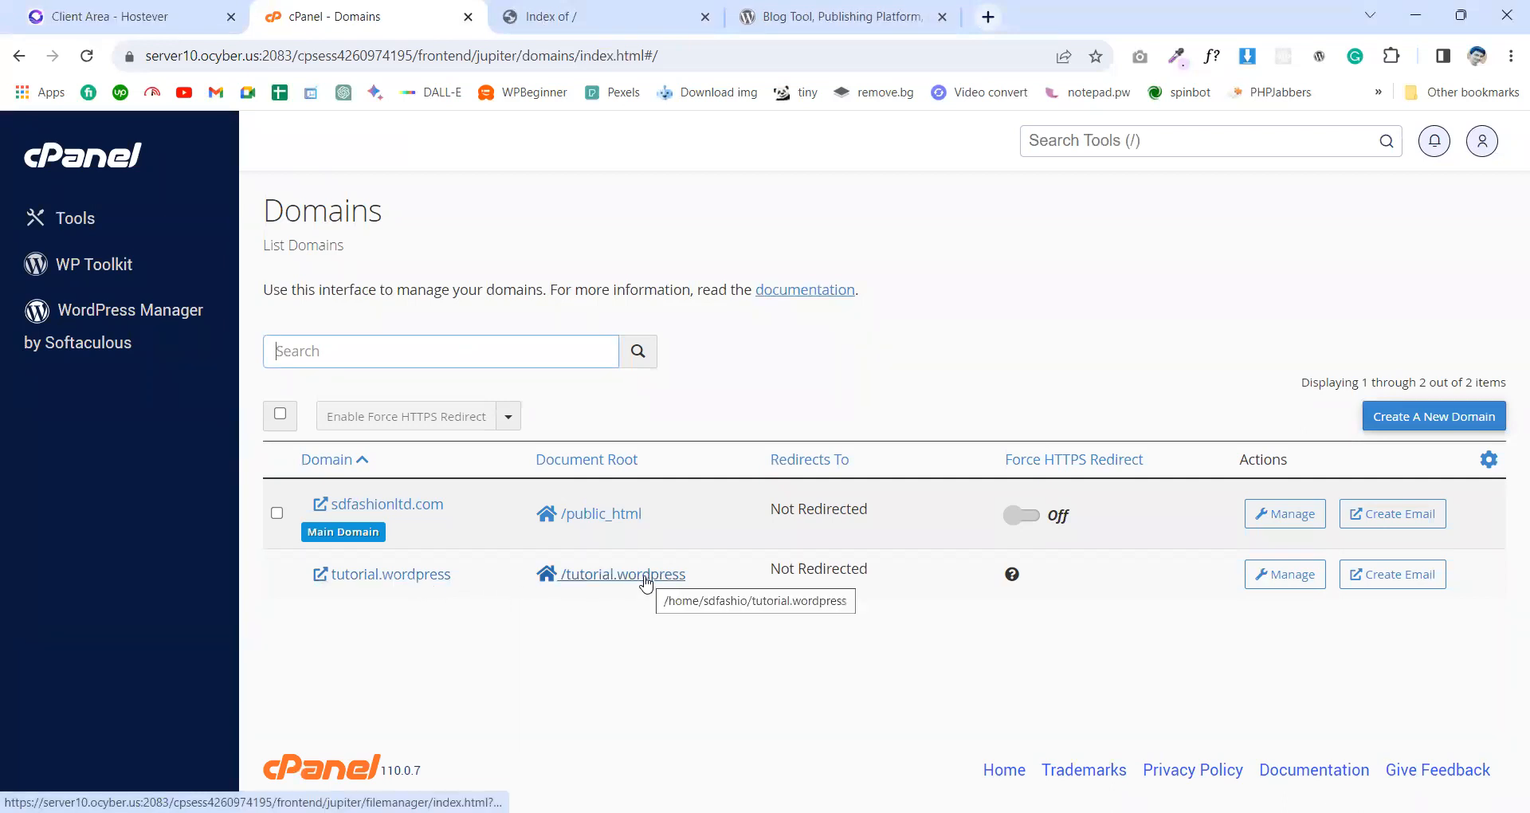
left_click(645, 579)
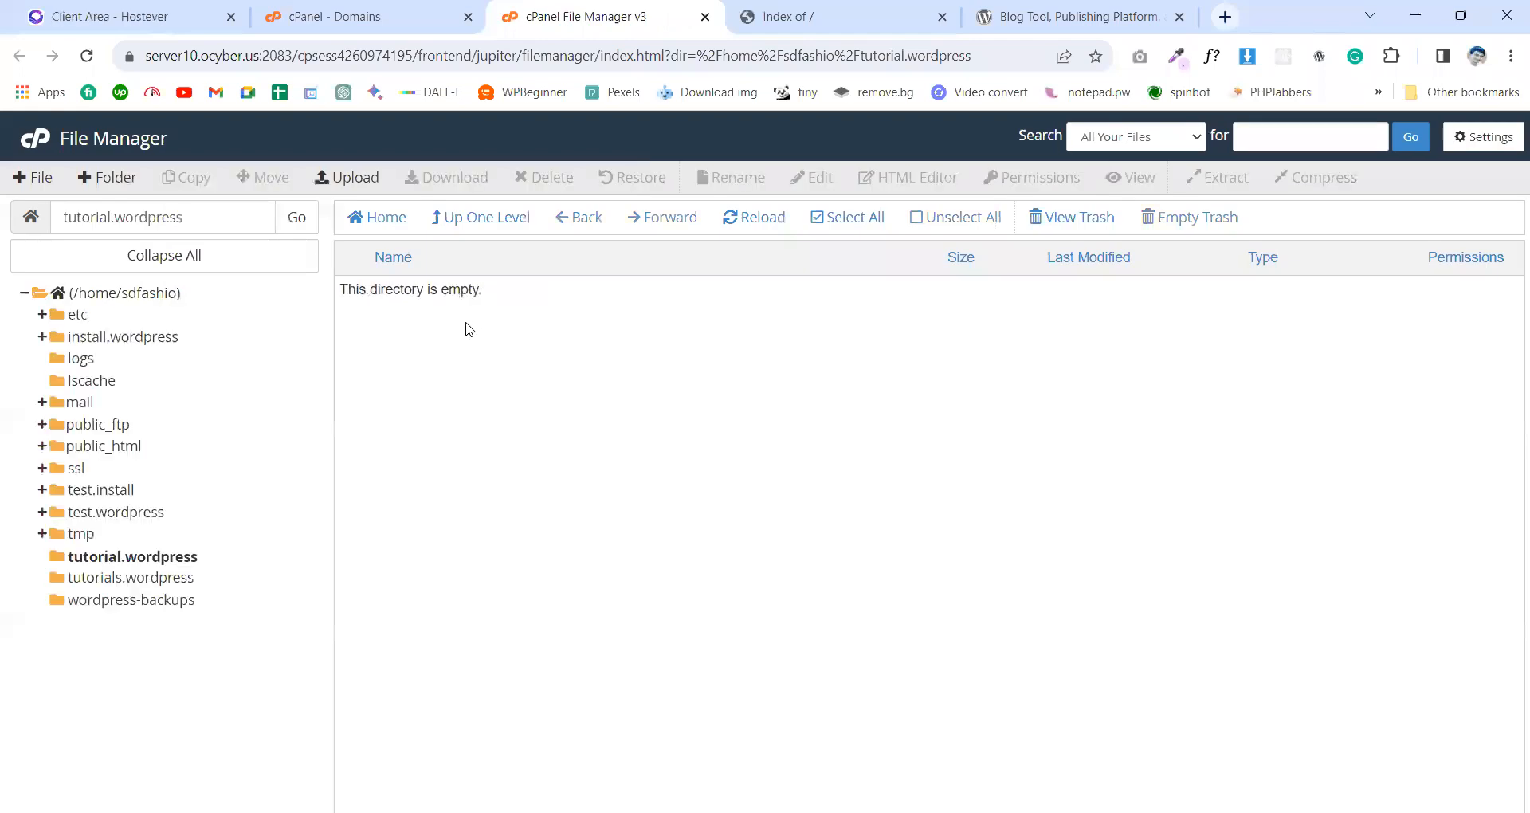
left_click_drag(342, 292, 502, 299)
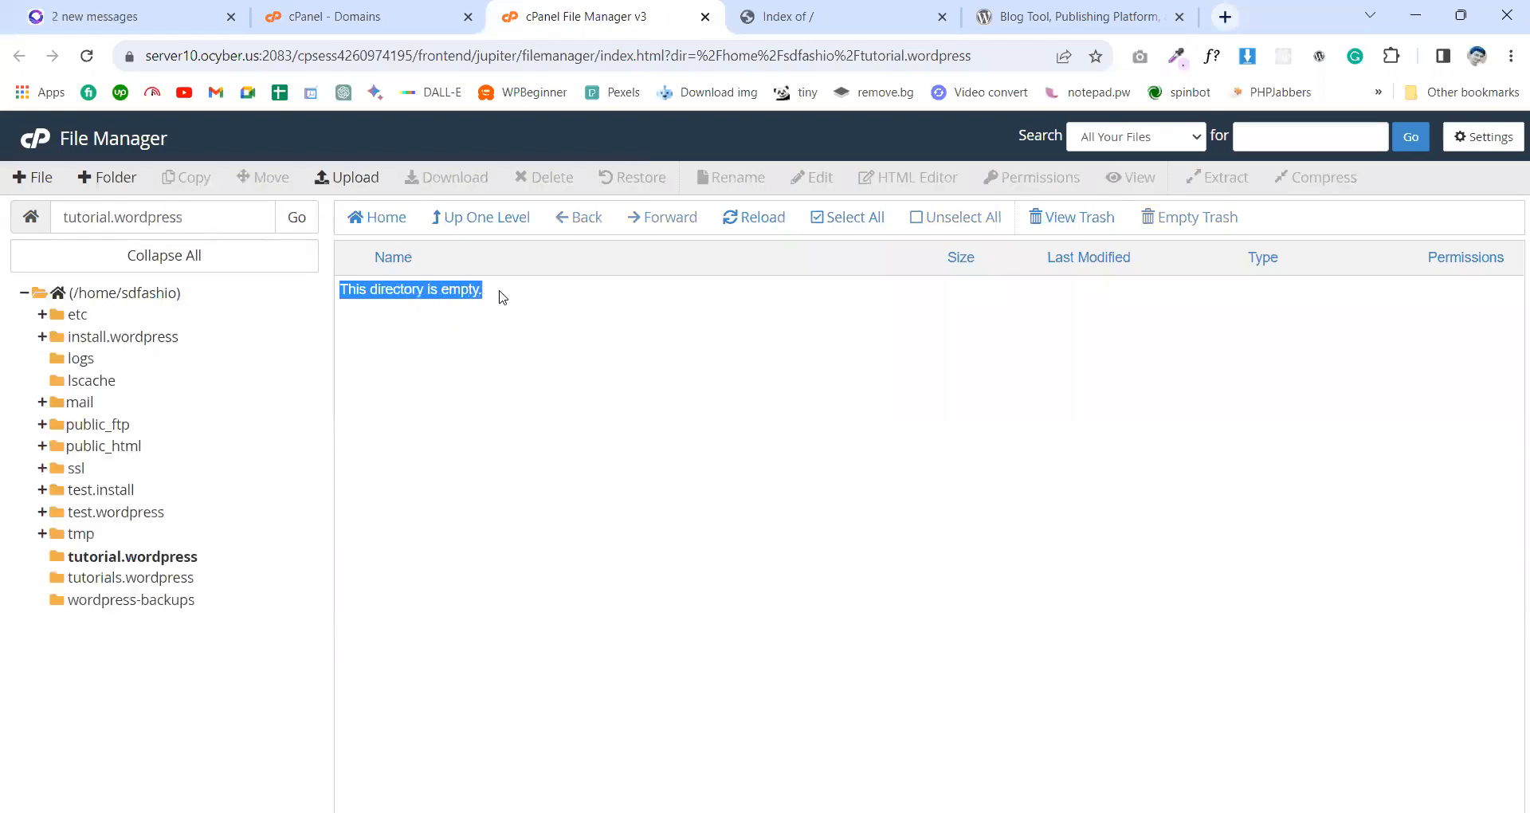
left_click(503, 299)
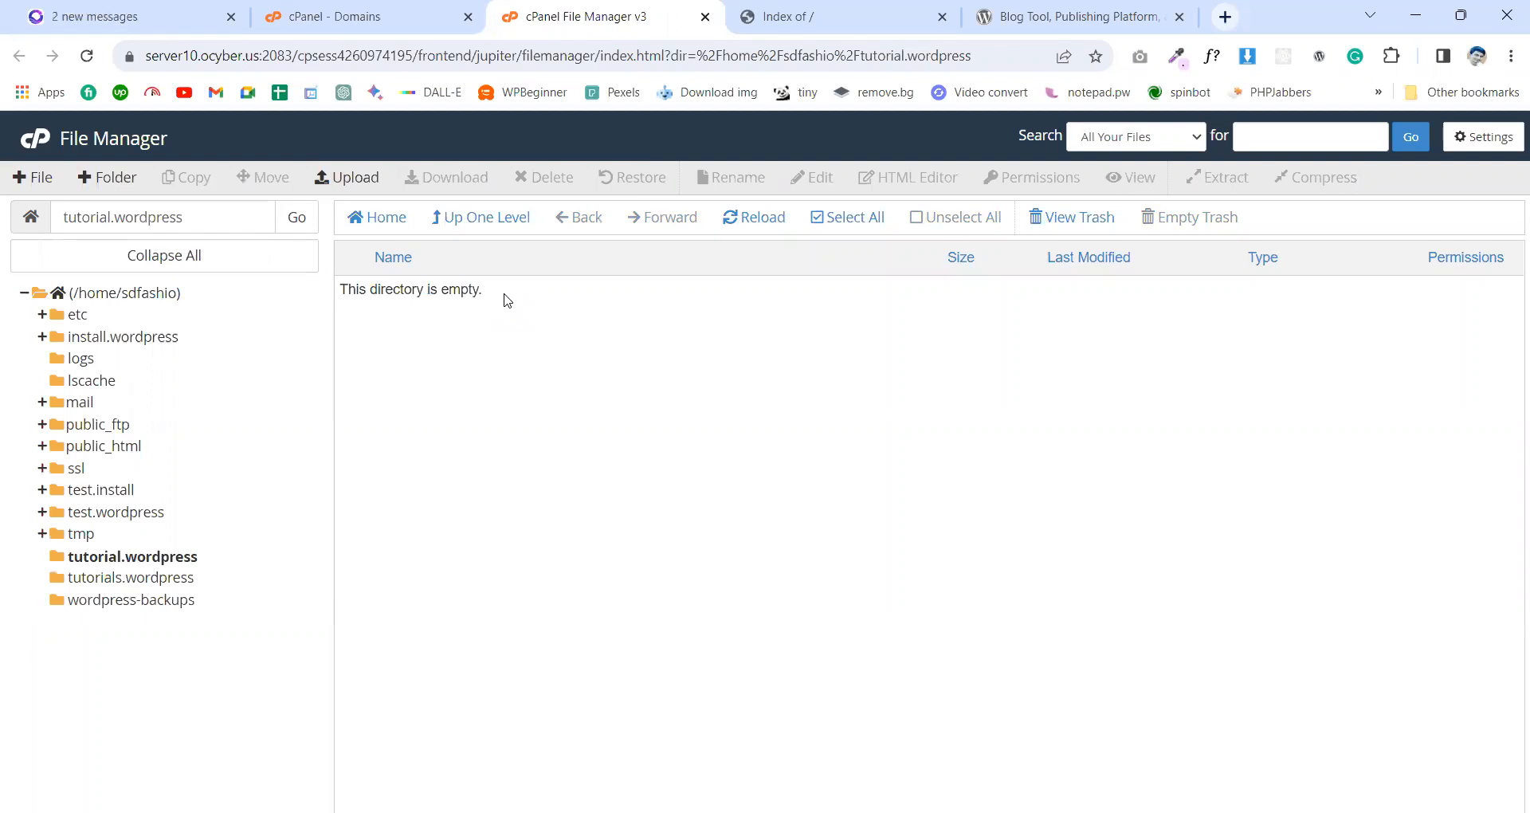
- Return to the cPanel Tools home and go to MySQL Databases
left_click(360, 16)
left_click(67, 221)
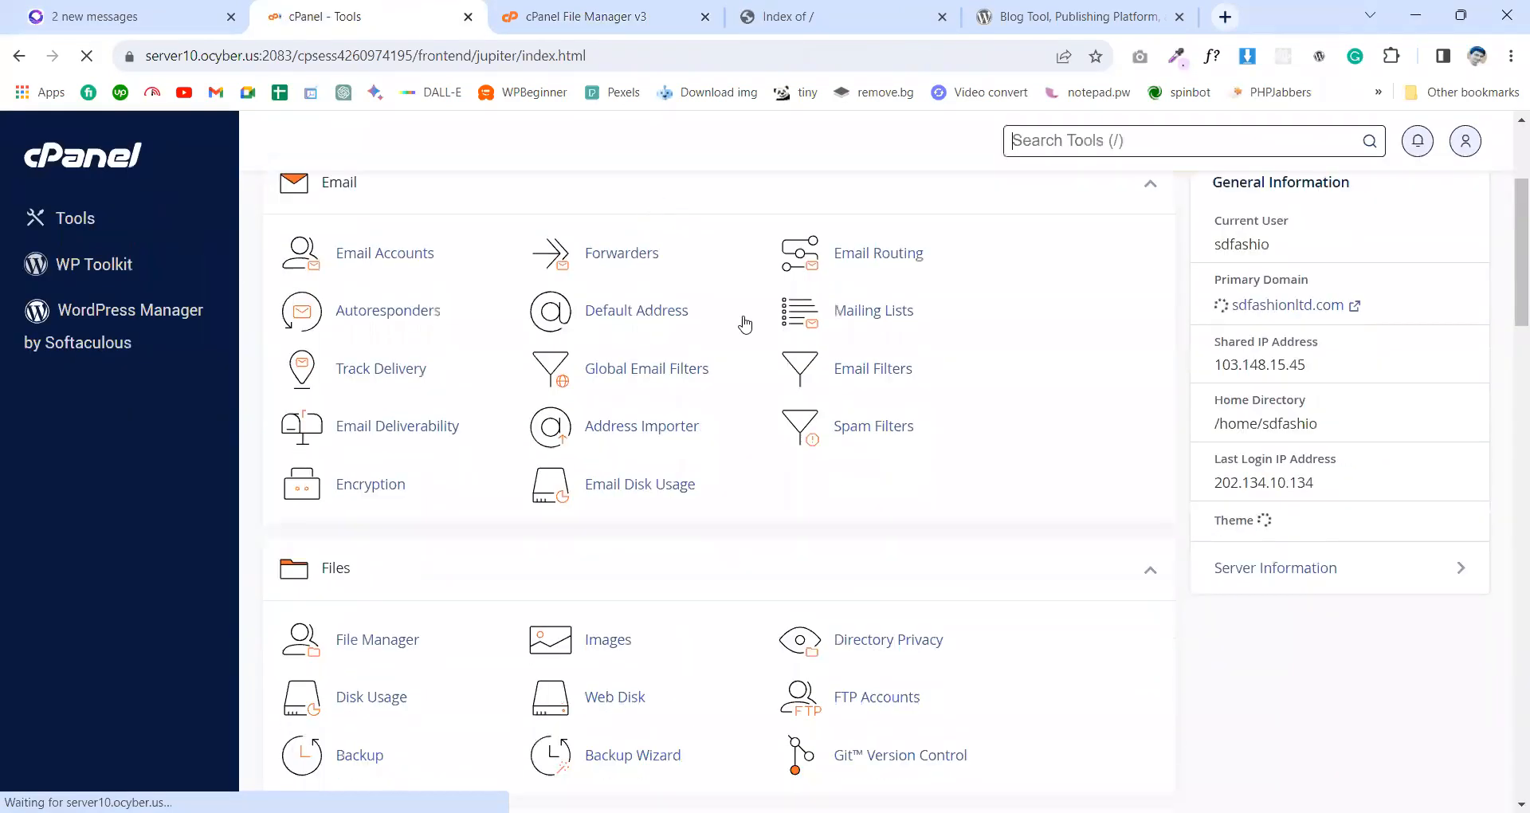
scroll(742, 325, "down", 5)
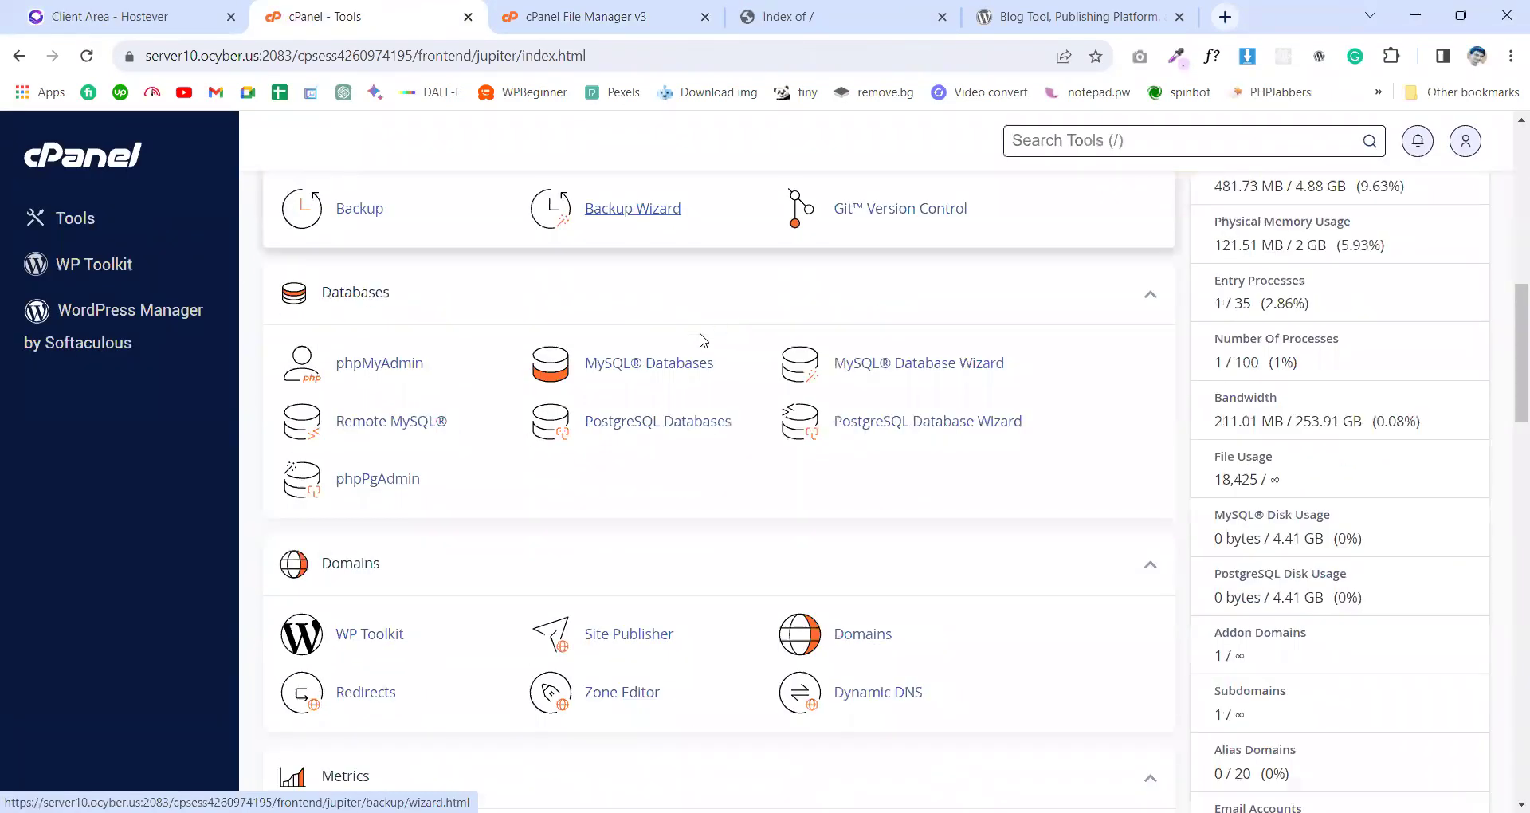
left_click(631, 364)
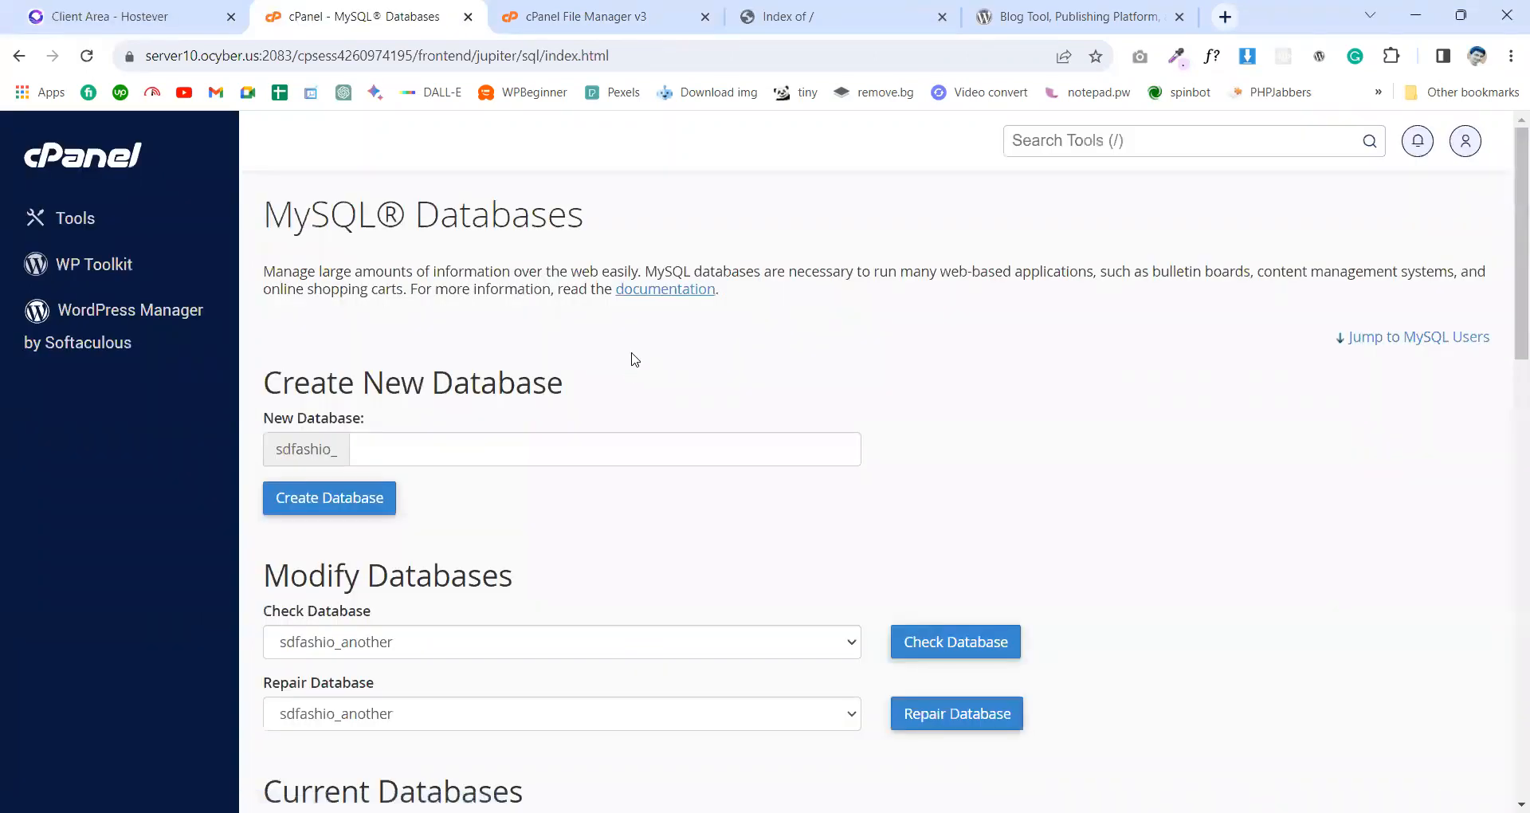
scroll(653, 343, "down", 1)
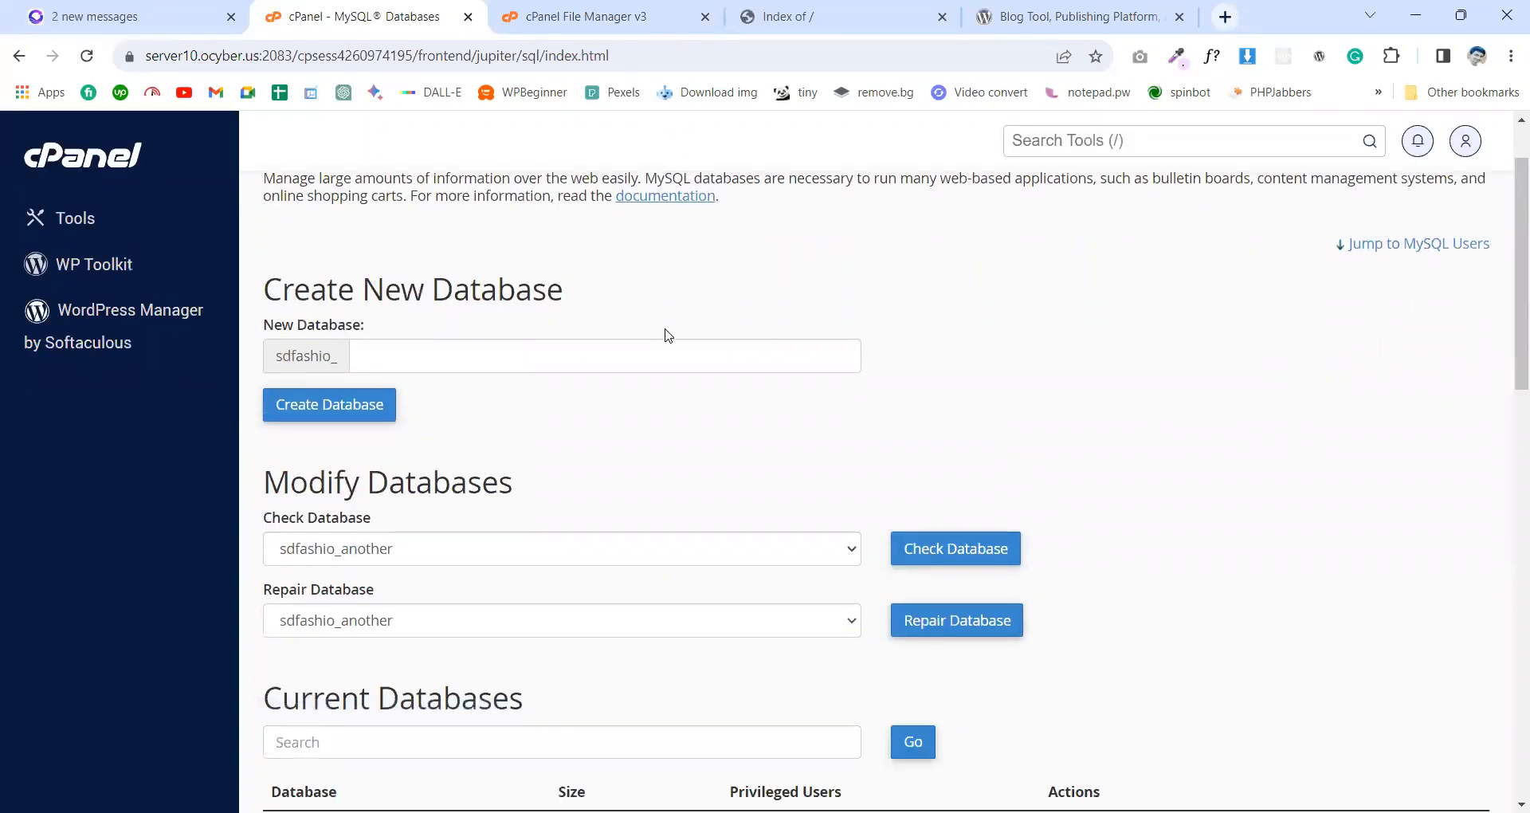
- Create a new database named tutorial (sdfashio_tutorial)
left_click(503, 346)
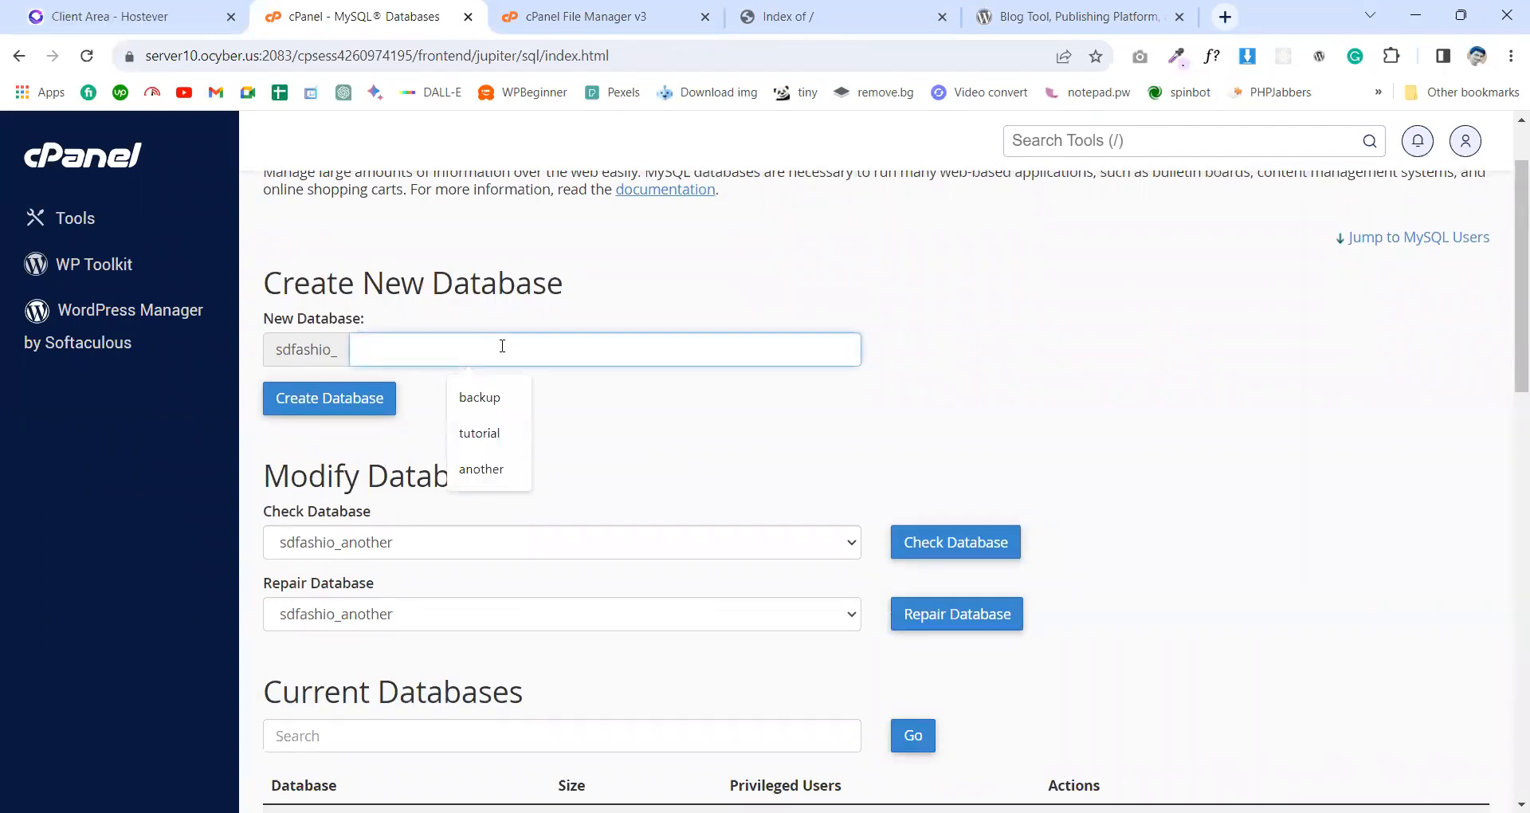
type("tytir")
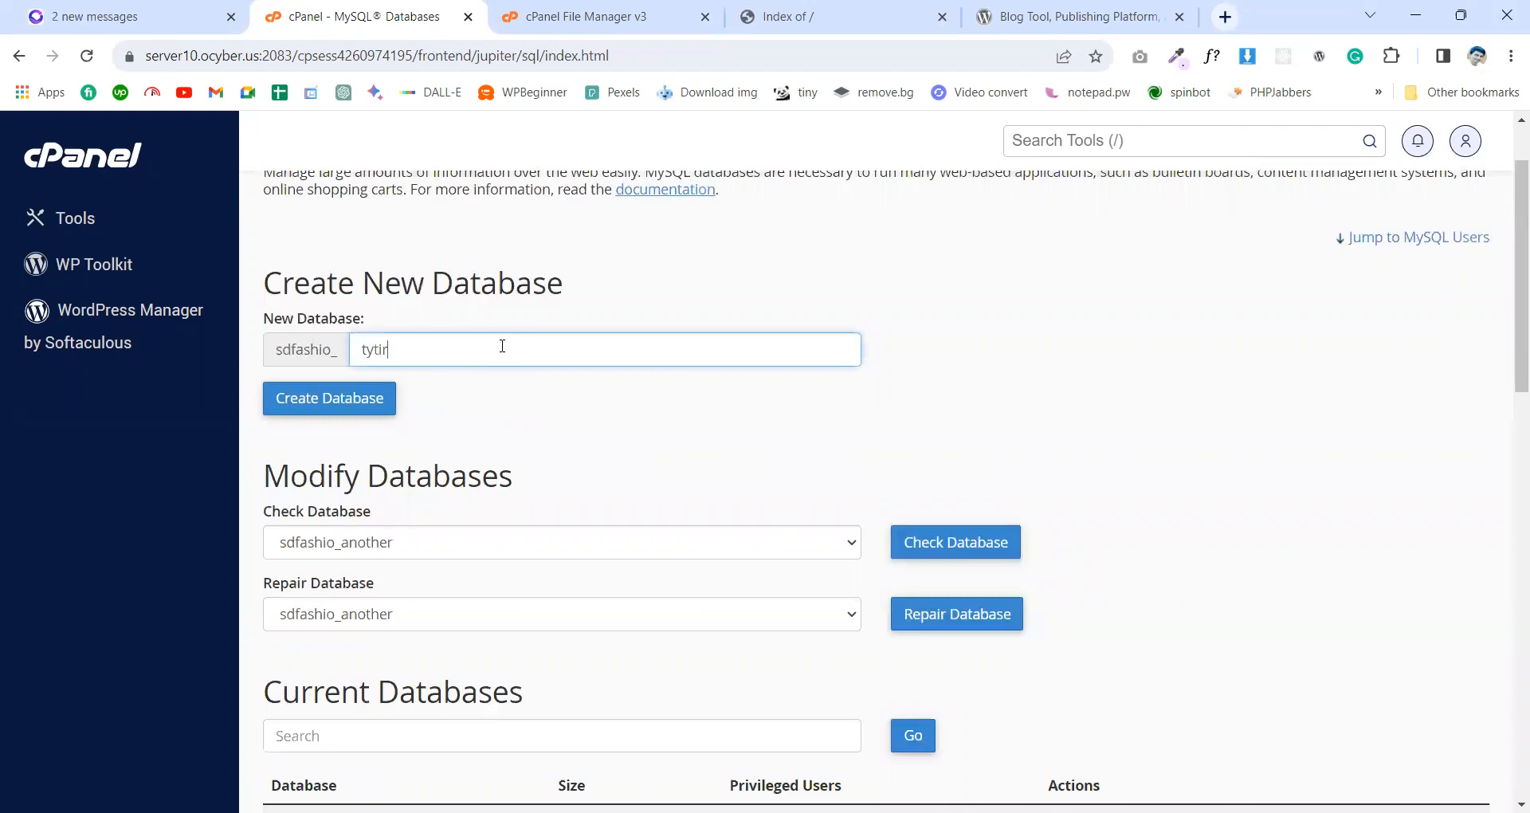
key("BackSpace")
key("BackSpace")
type("utori")
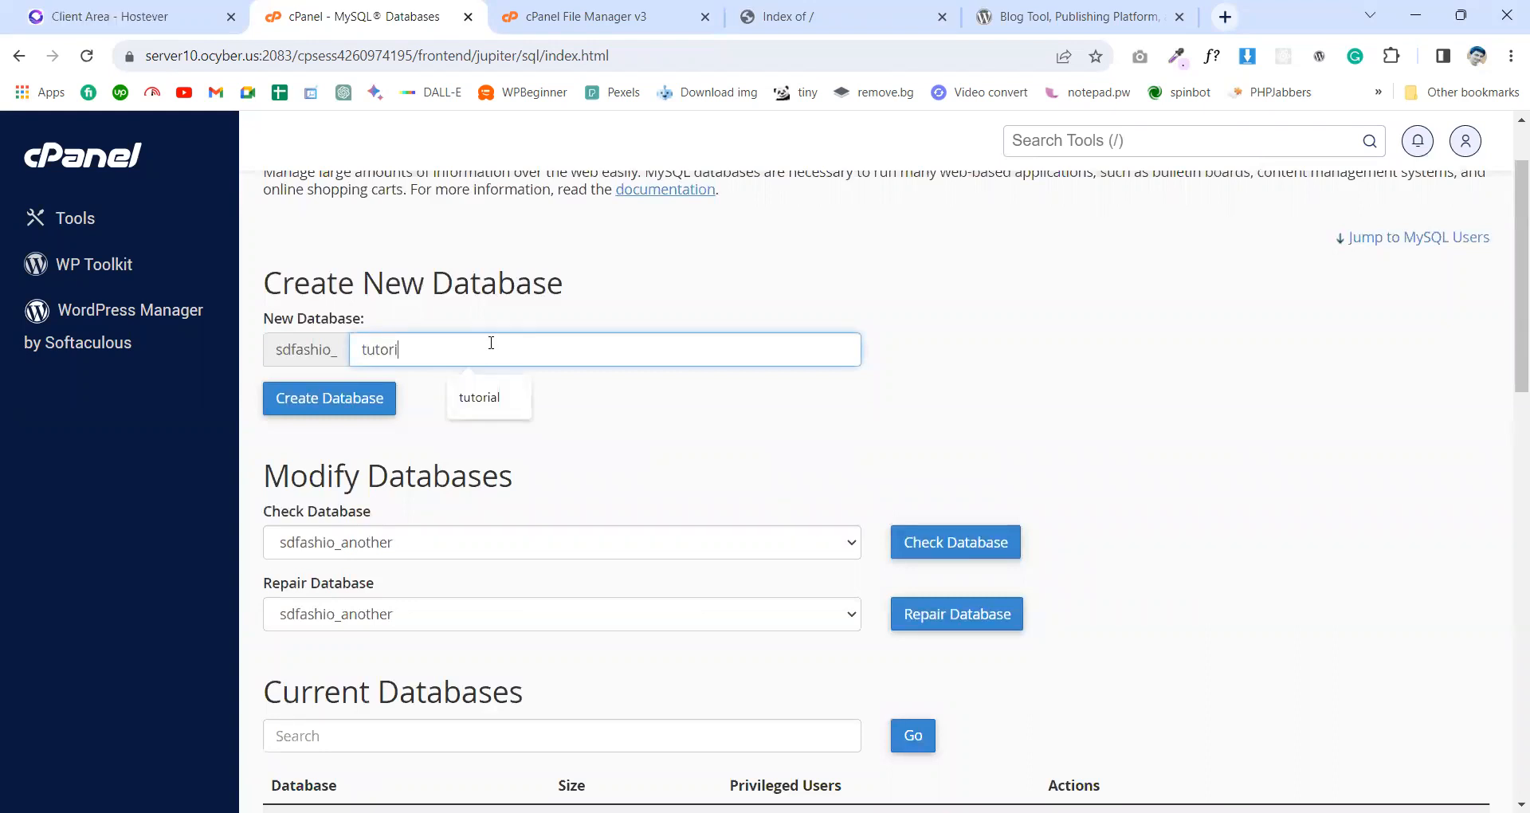
type("al")
double_click(385, 349)
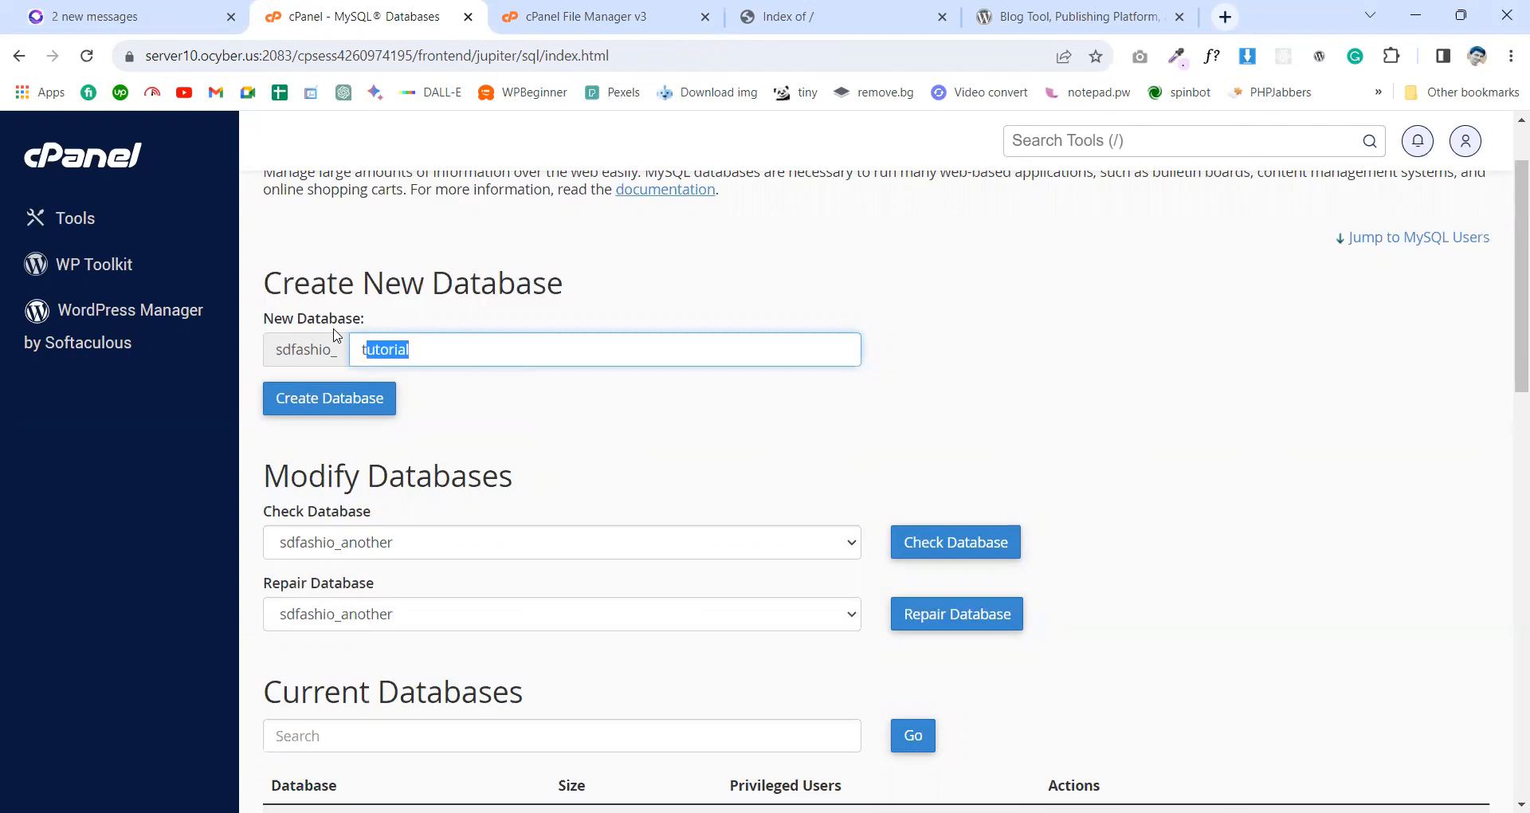
scroll(555, 382, "down", 1)
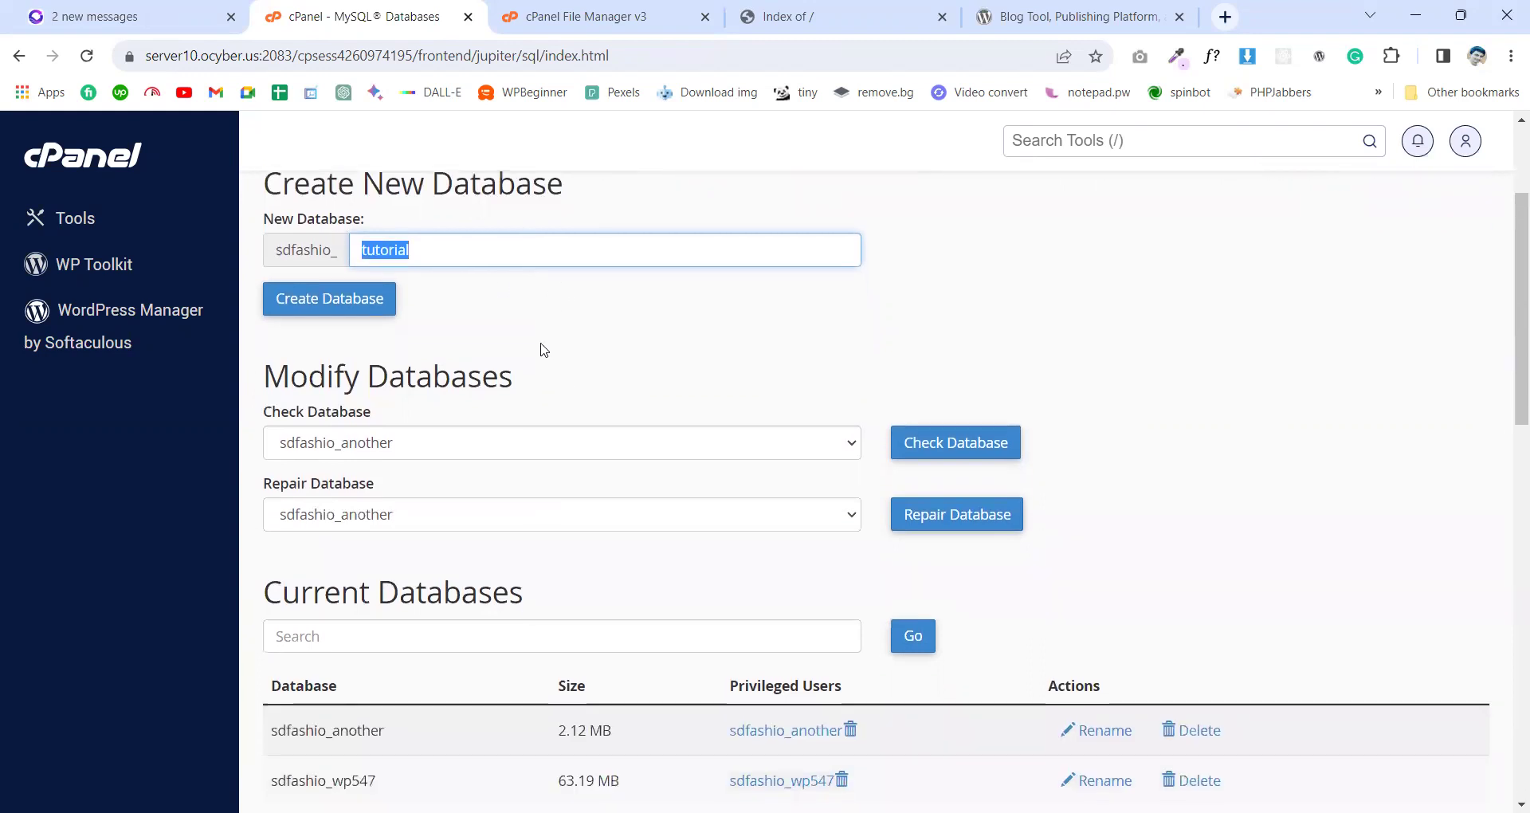
left_click(329, 298)
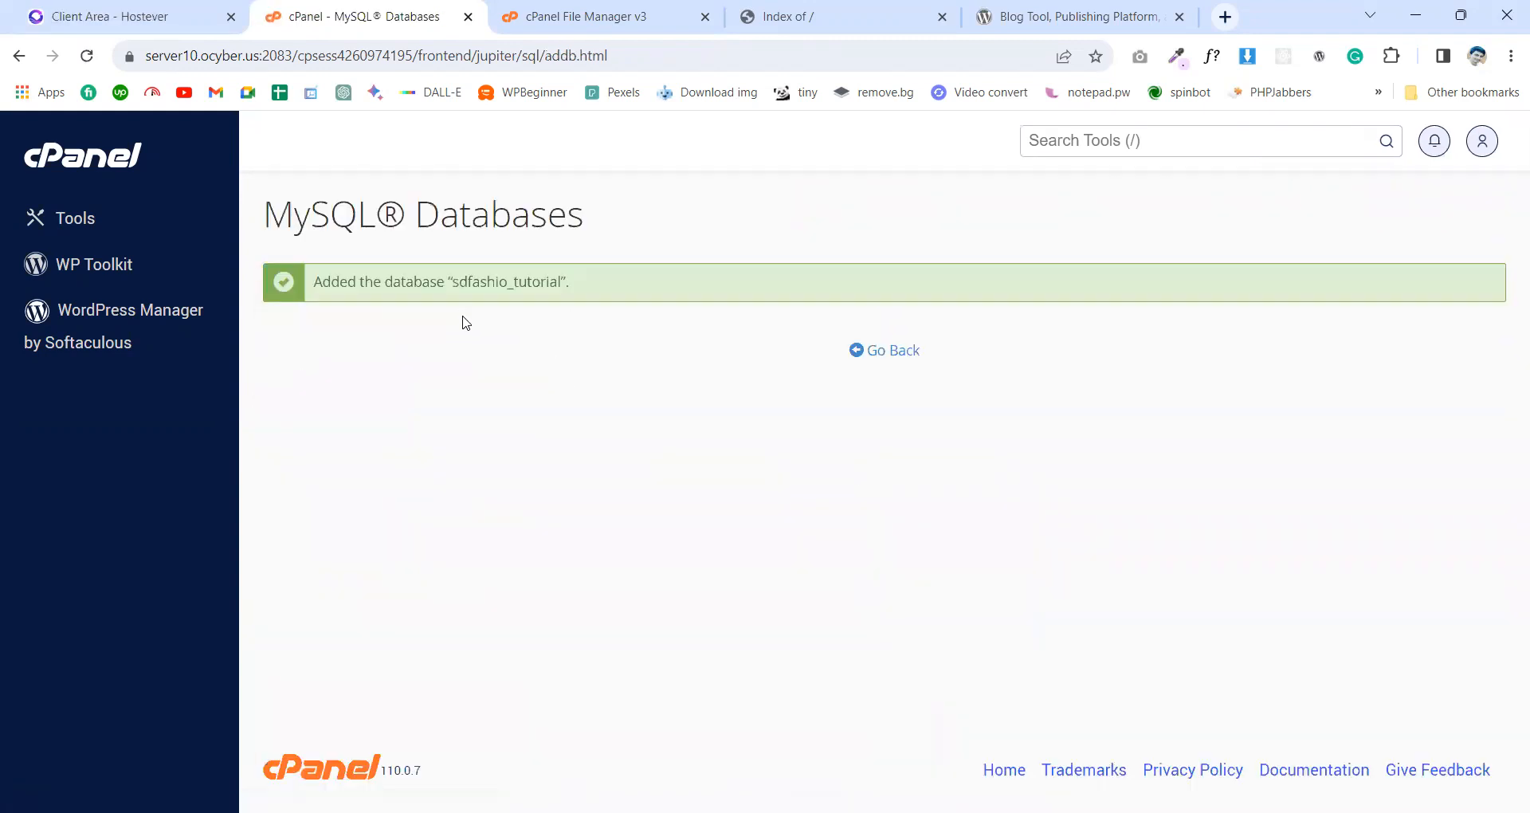
- Fill the Add New User form with username tutorial and a password, first attempt failing on mismatch
left_click(892, 351)
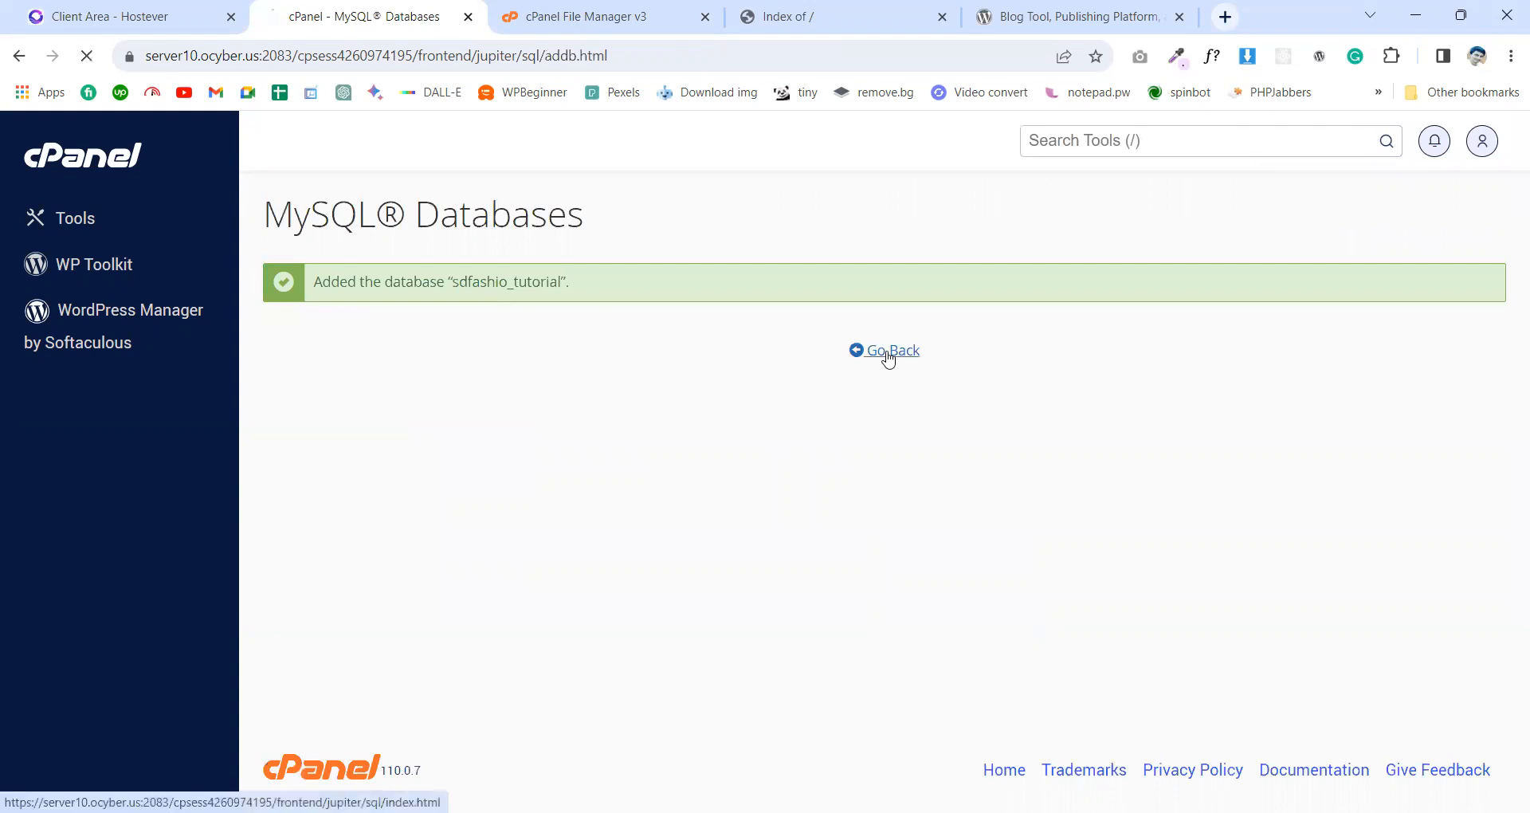
scroll(507, 372, "down", 5)
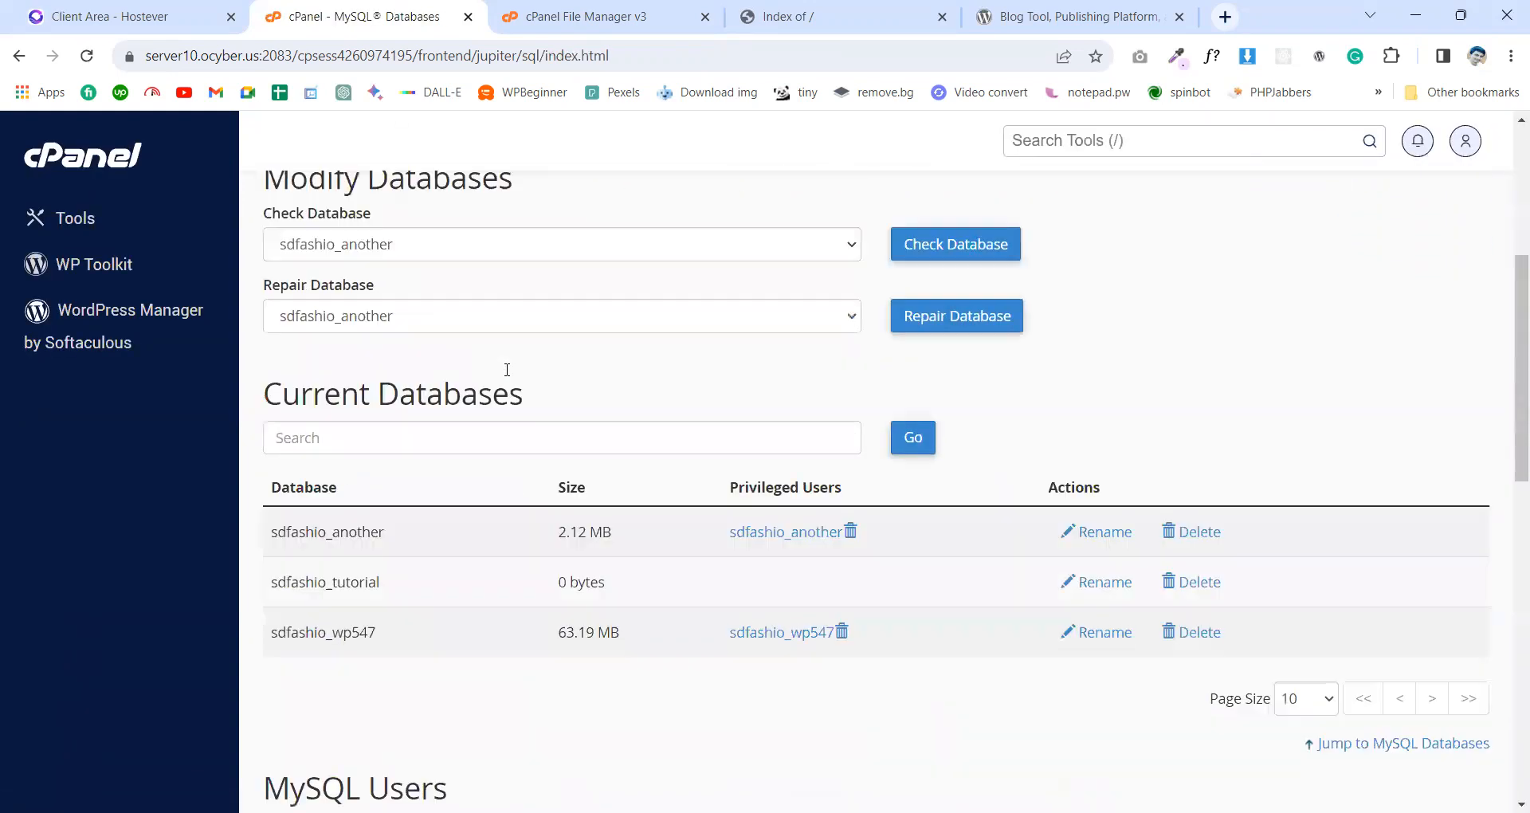
scroll(508, 372, "down", 5)
scroll(507, 377, "down", 1)
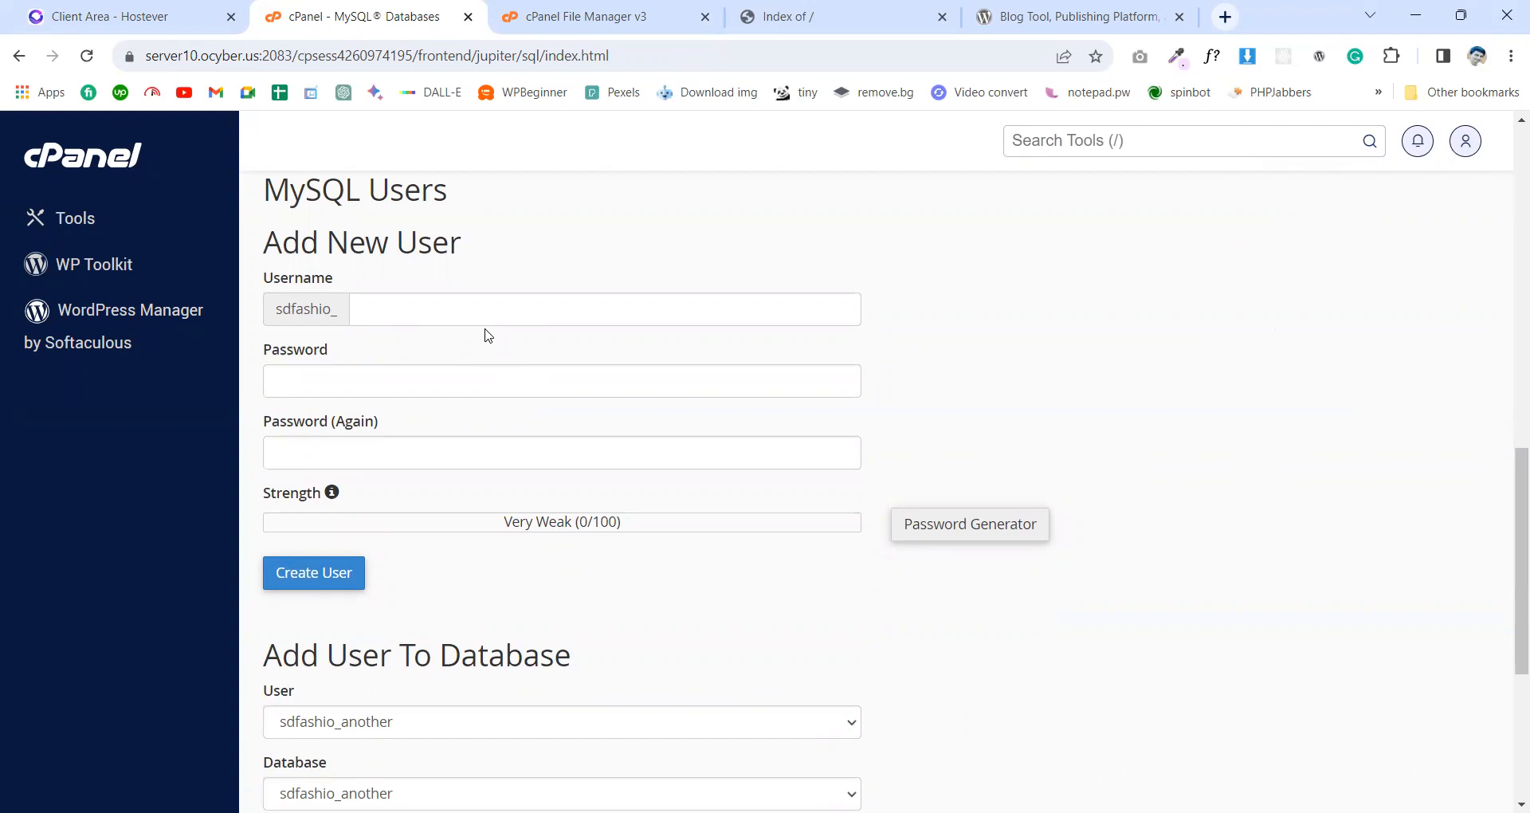
left_click(455, 308)
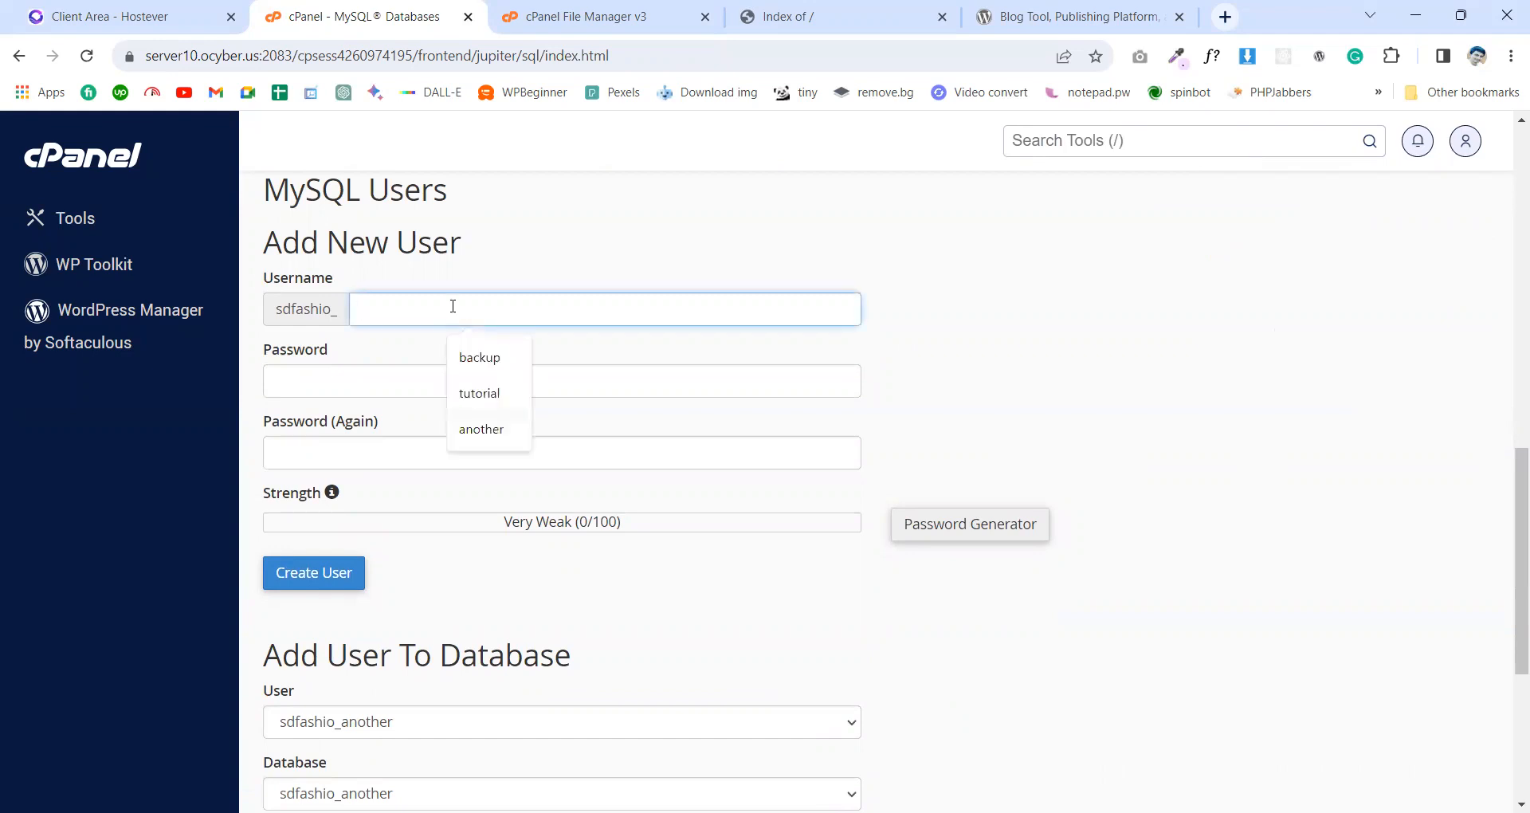
left_click(479, 392)
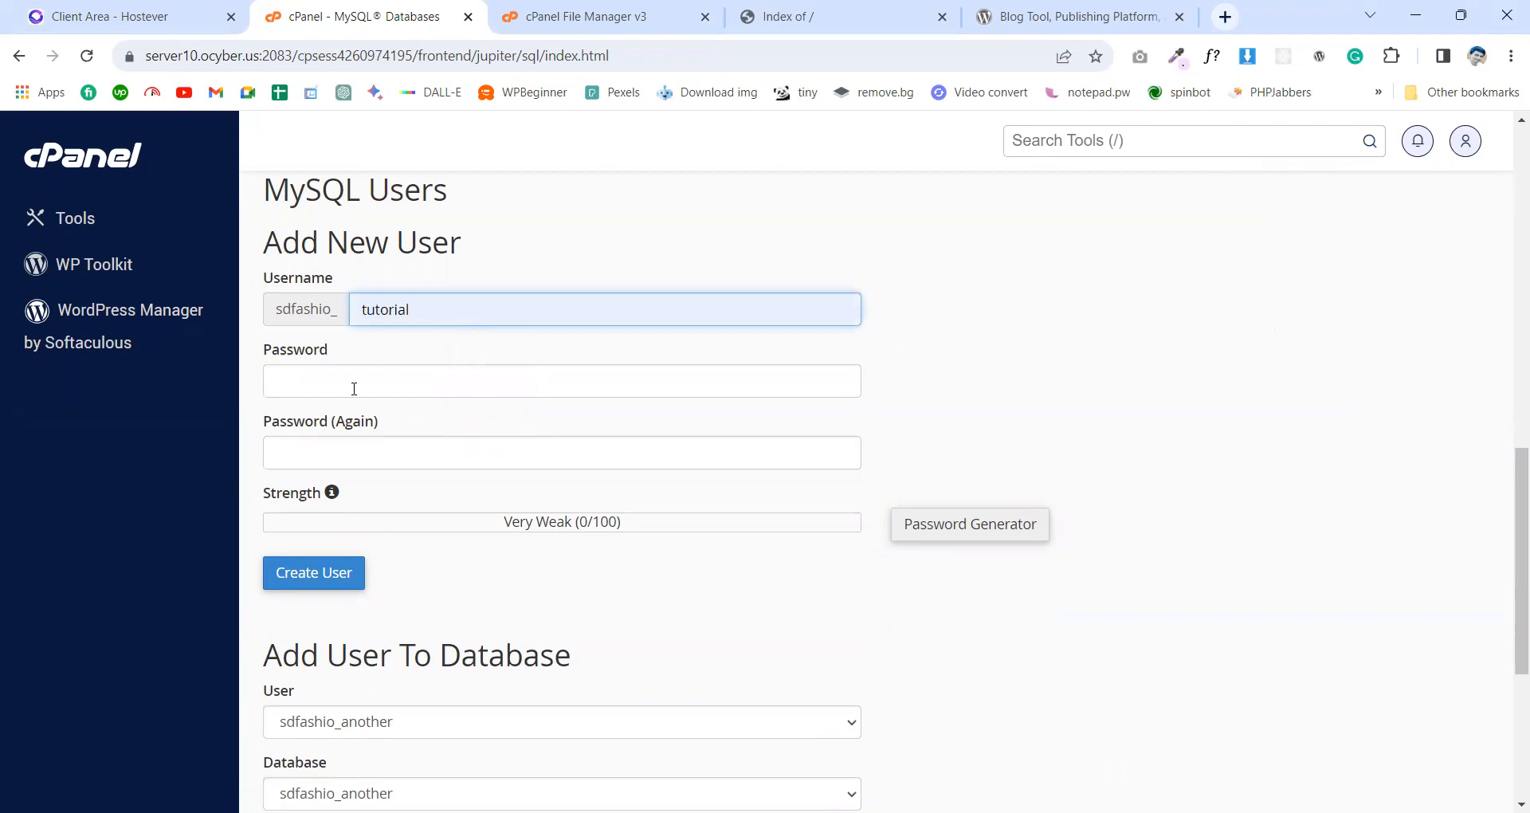
left_click(354, 382)
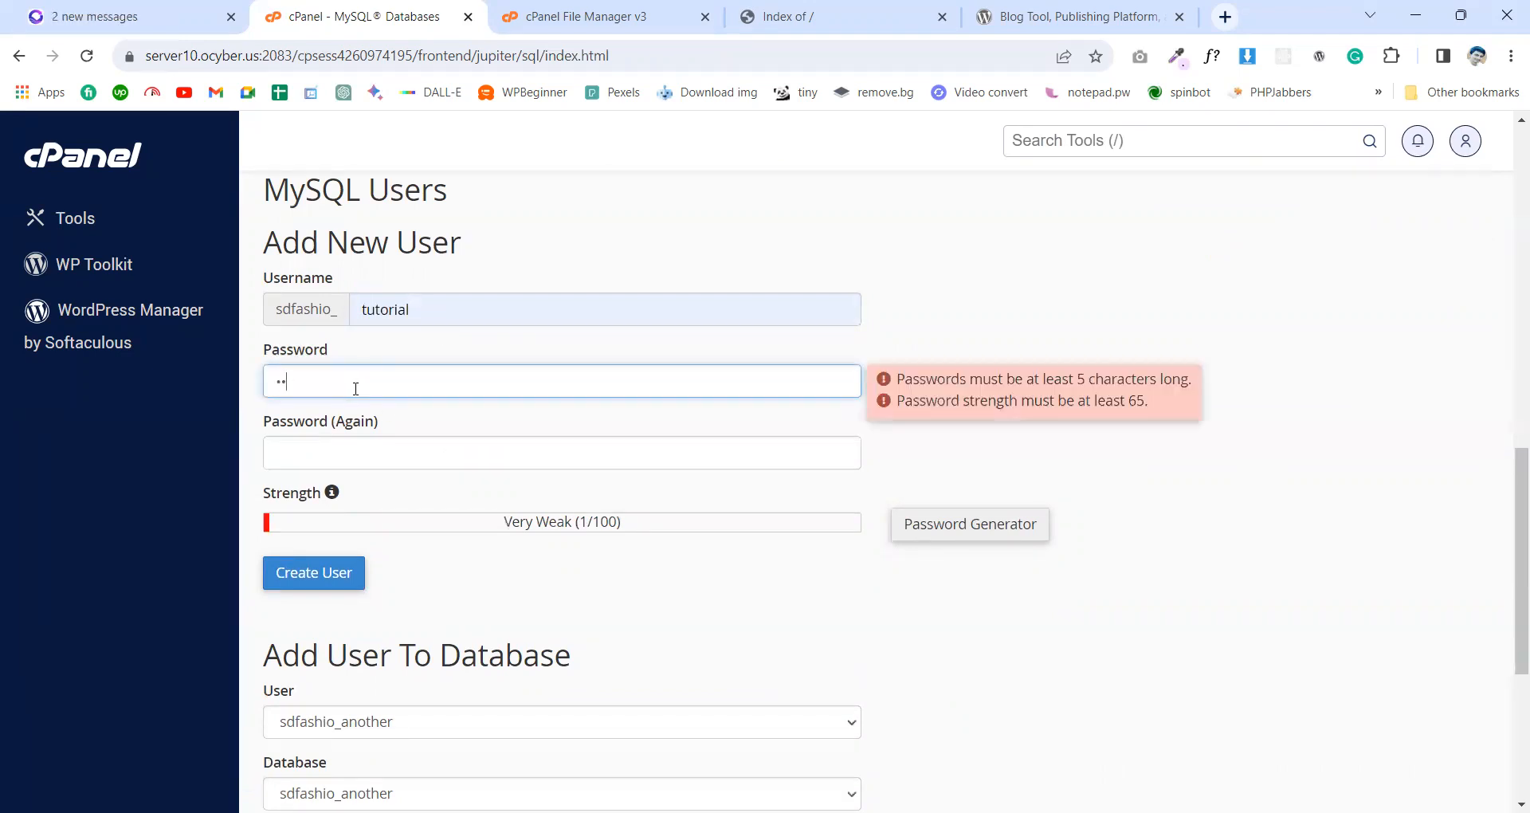
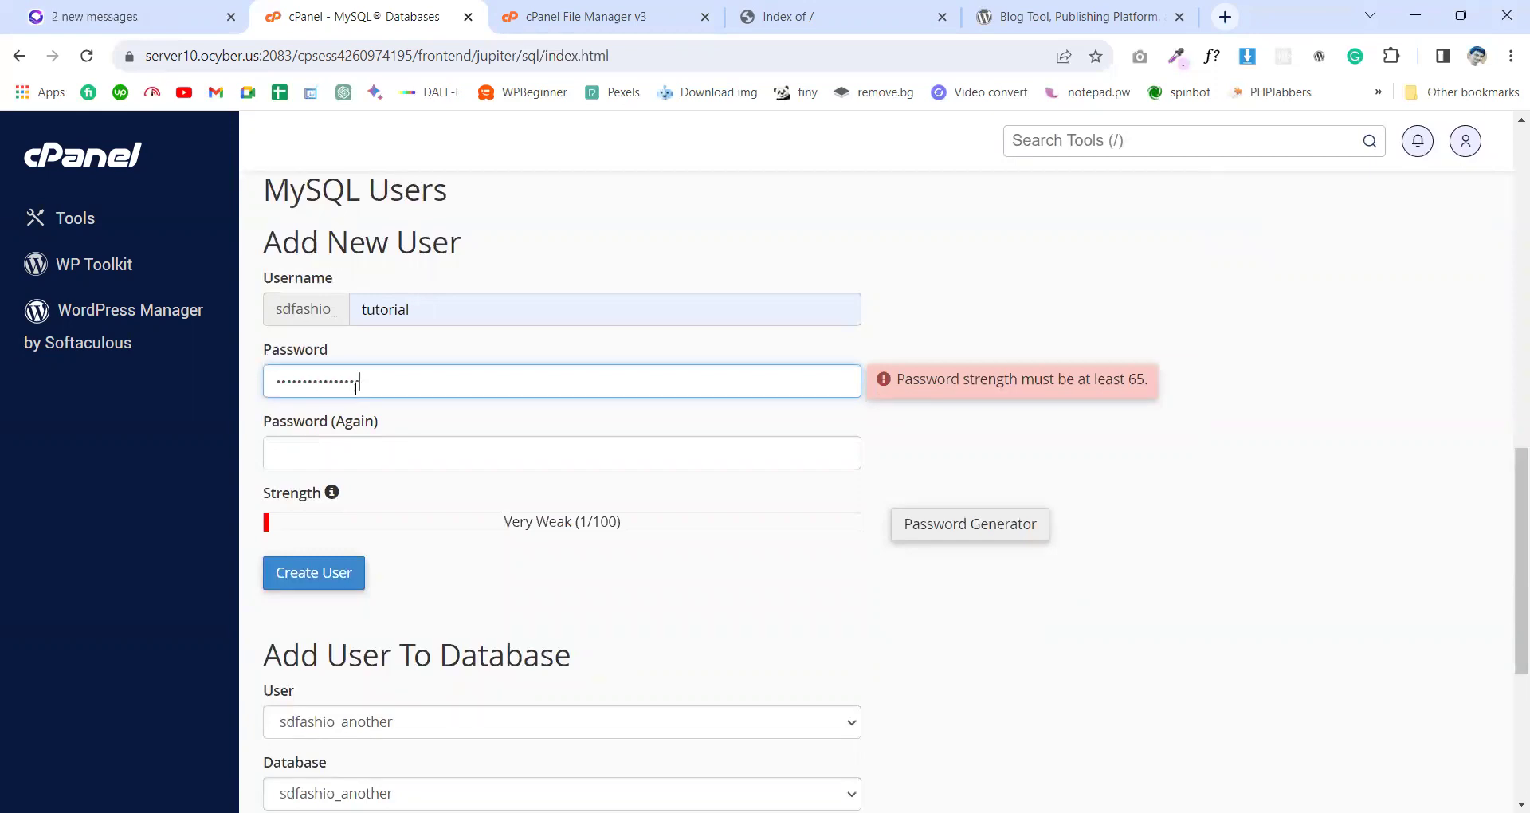
key("Tab")
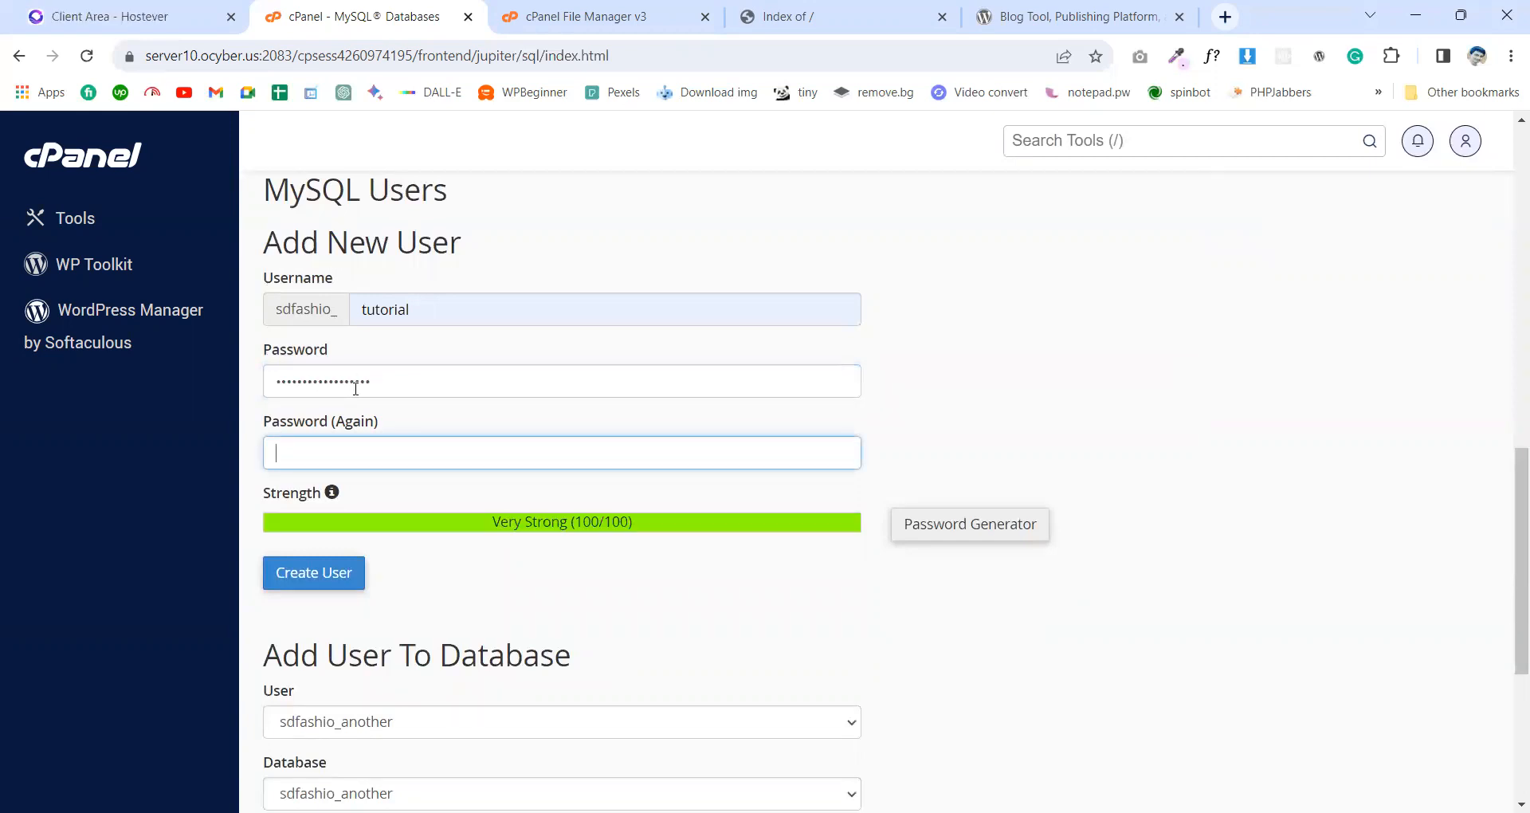
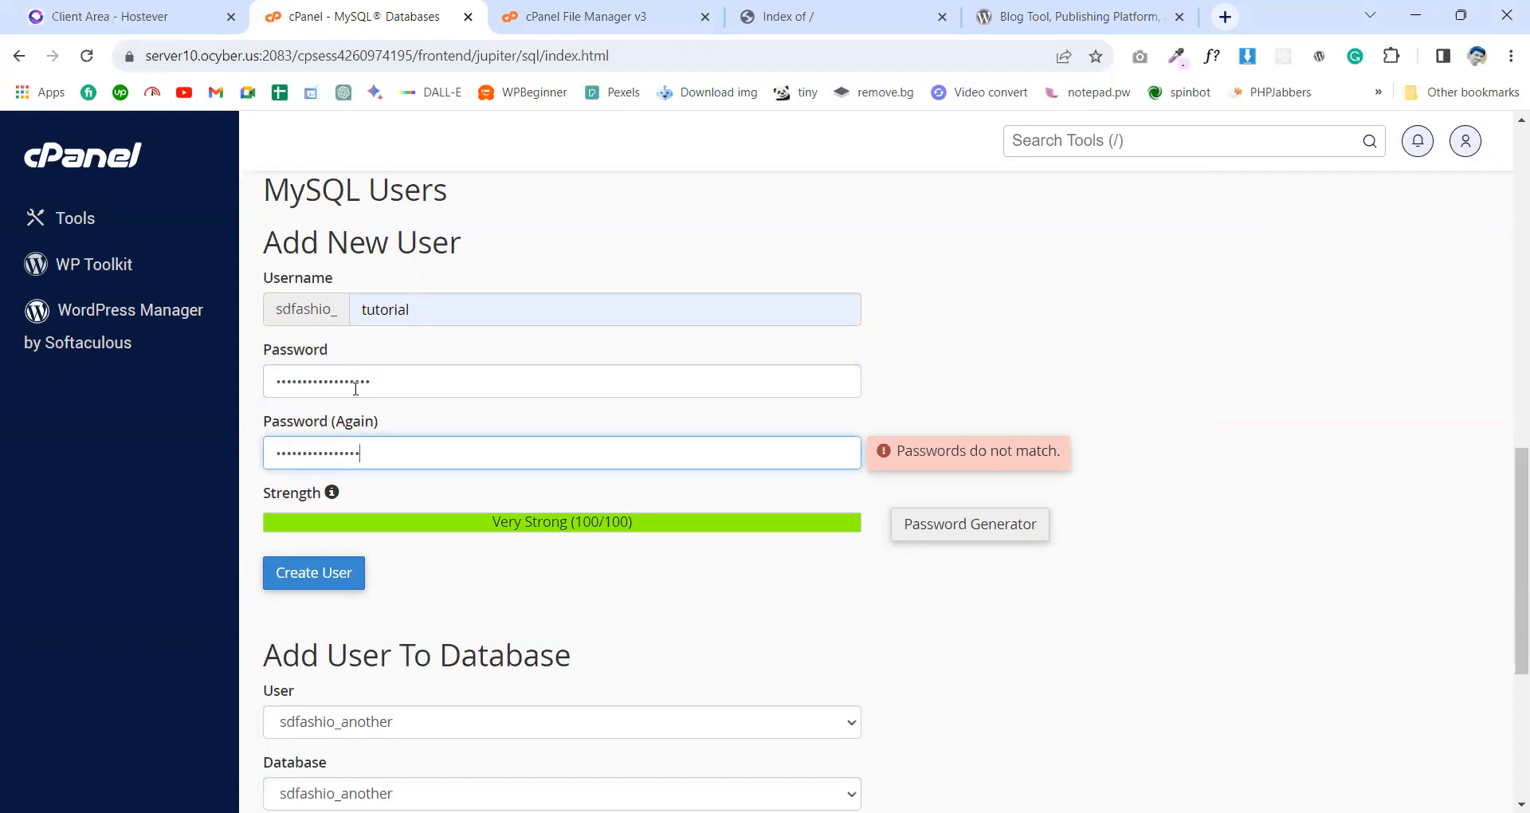
scroll(398, 380, "down", 1)
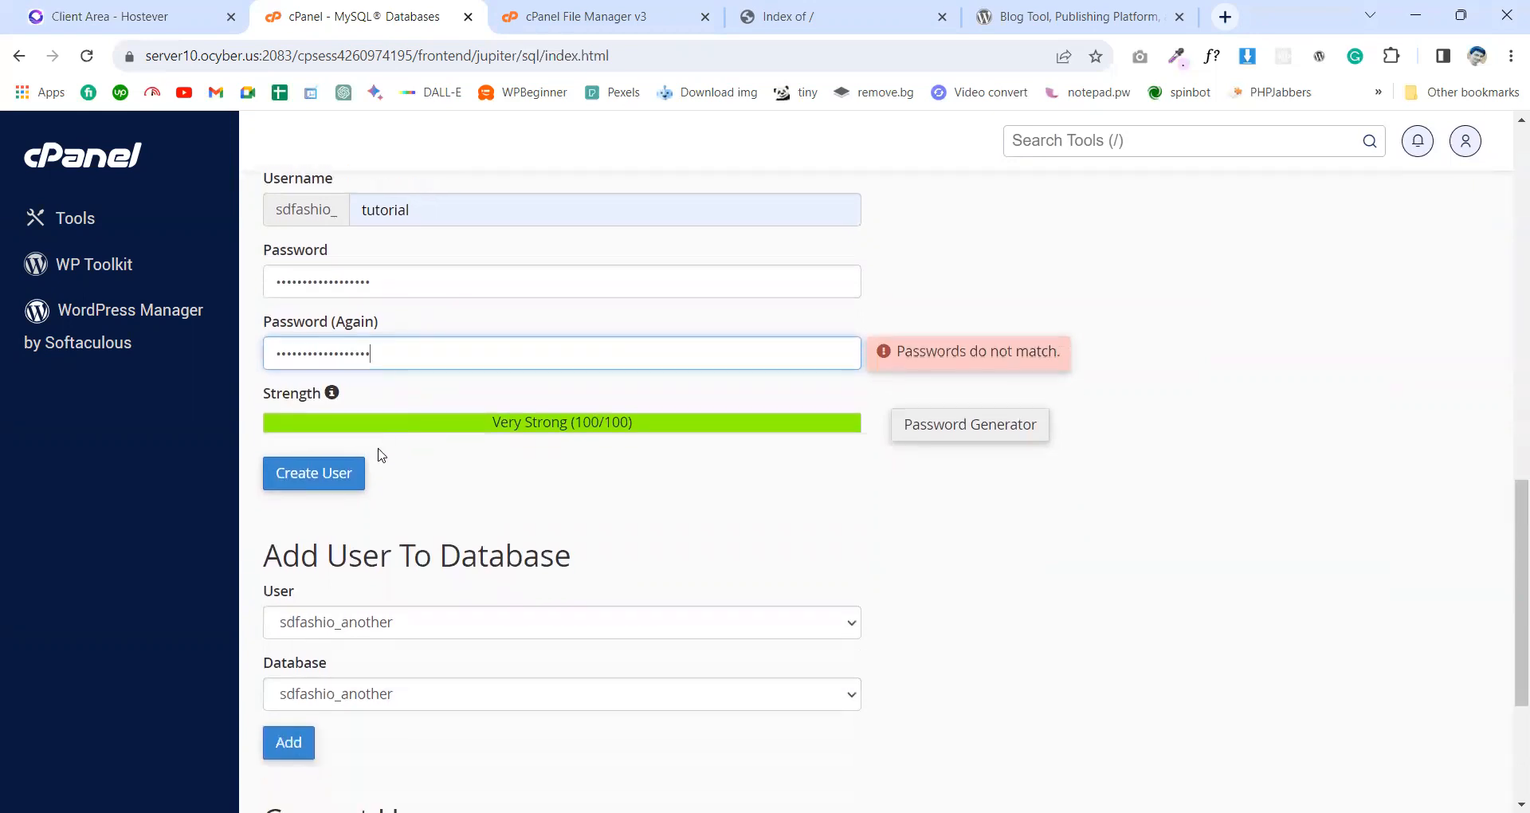
left_click(313, 473)
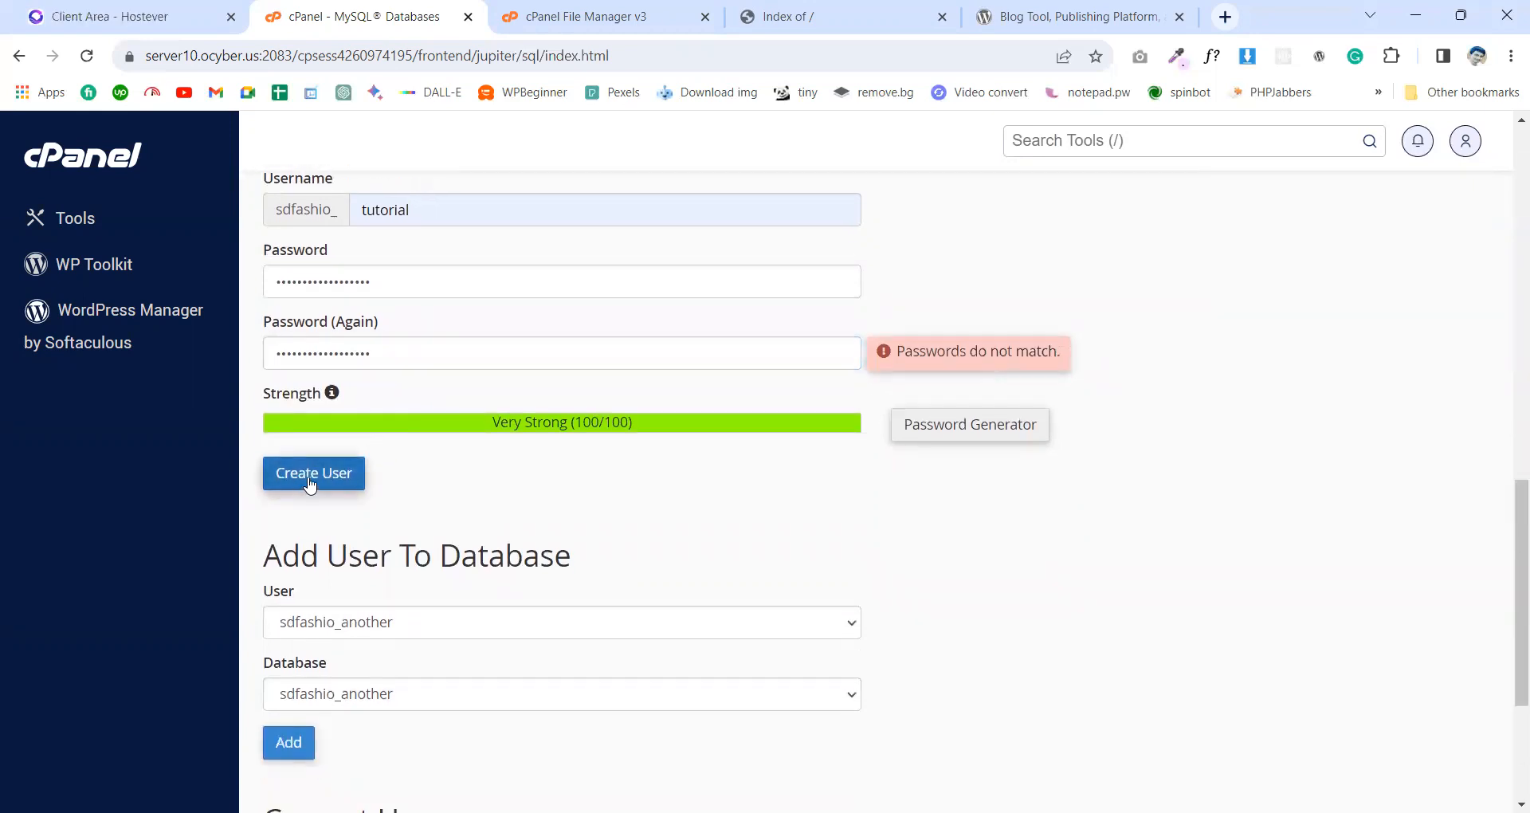
- Retype the passwords until they match and create the sdfashio_tutorial user
double_click(414, 352)
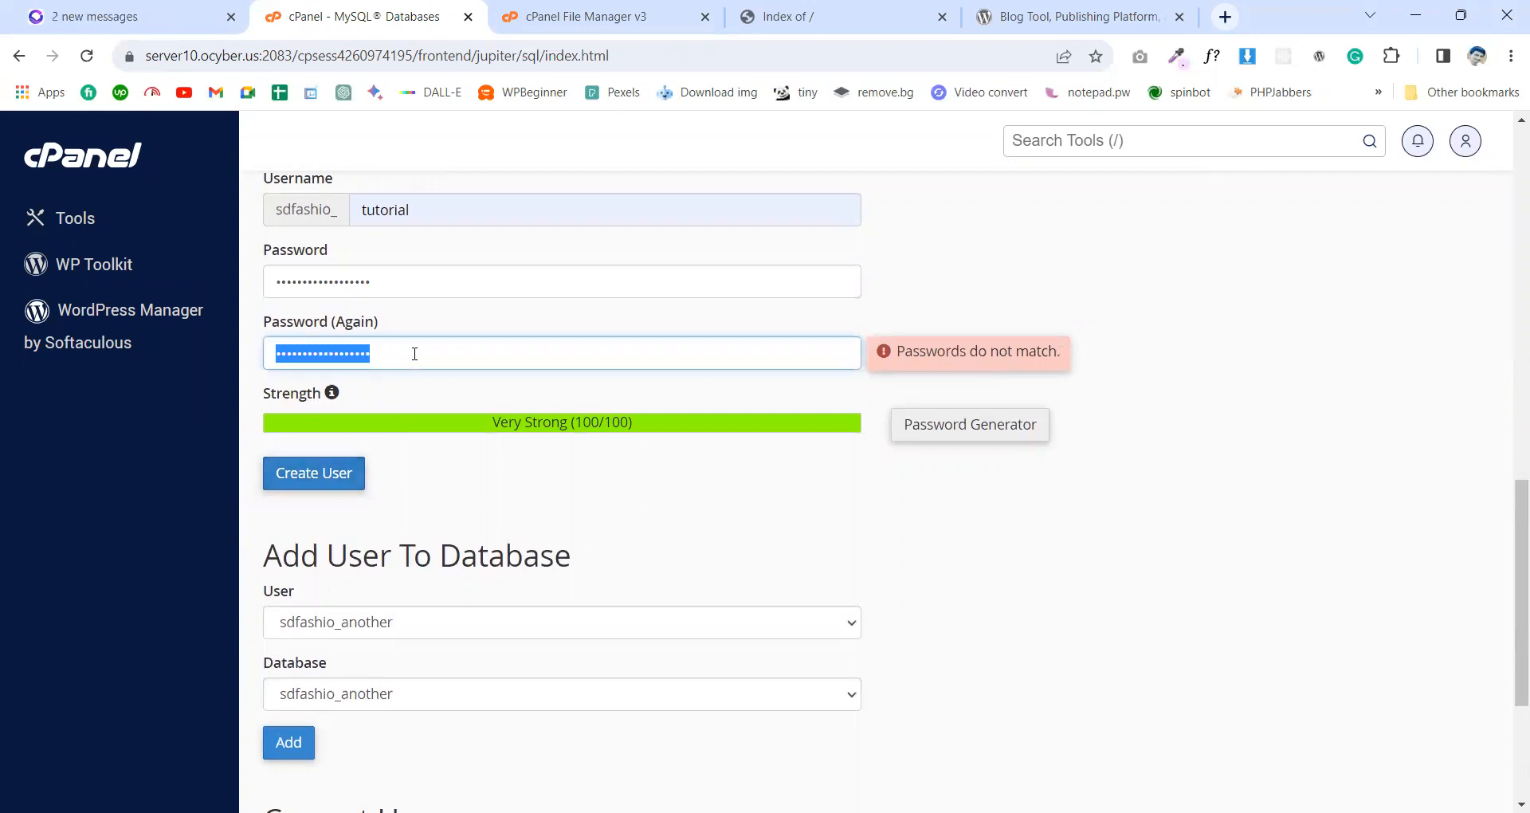
type("•••••••")
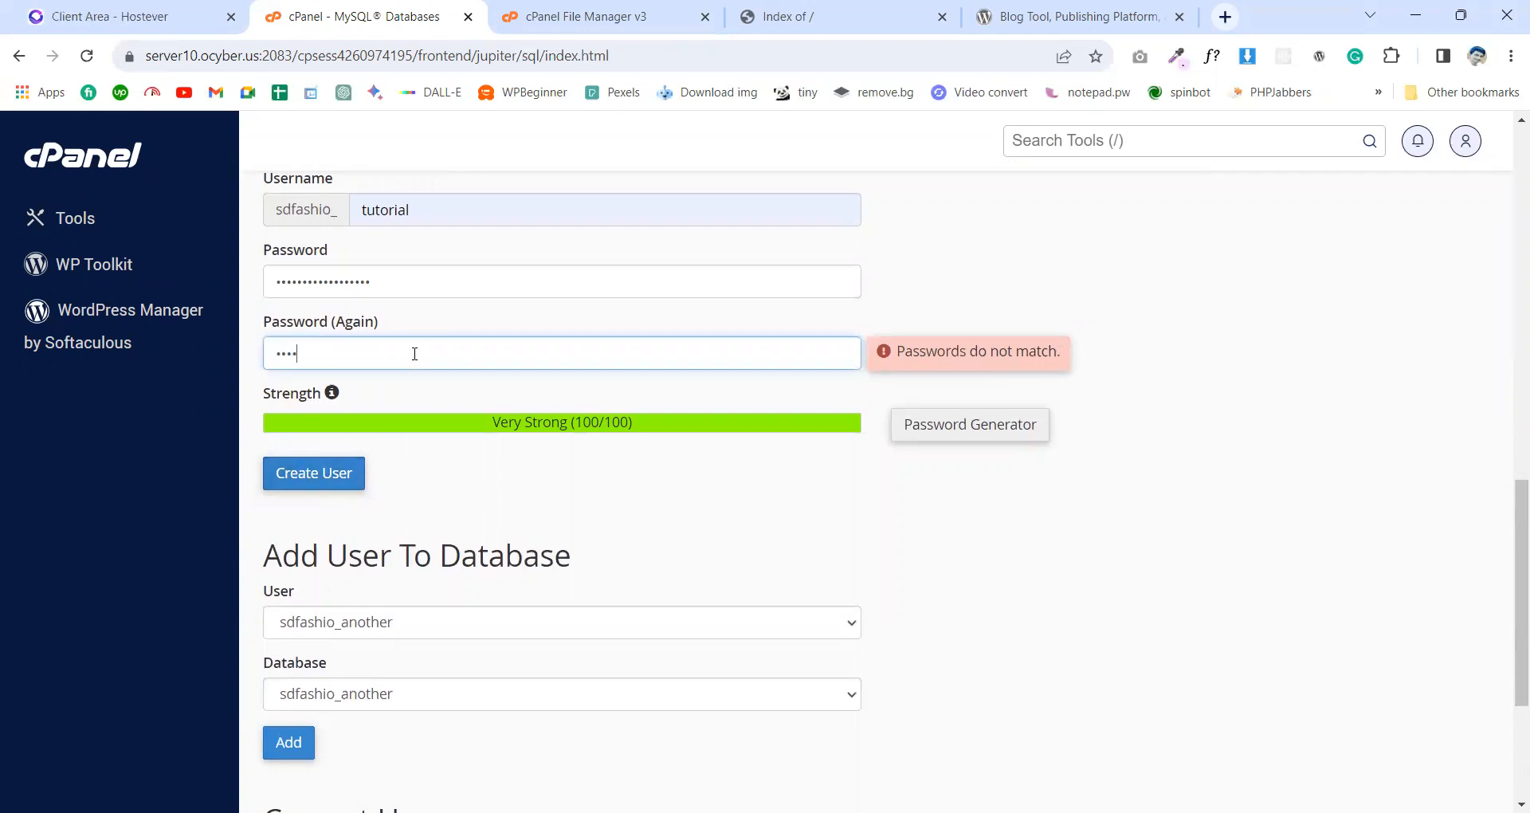
type("••")
type("•••••••")
left_click(314, 472)
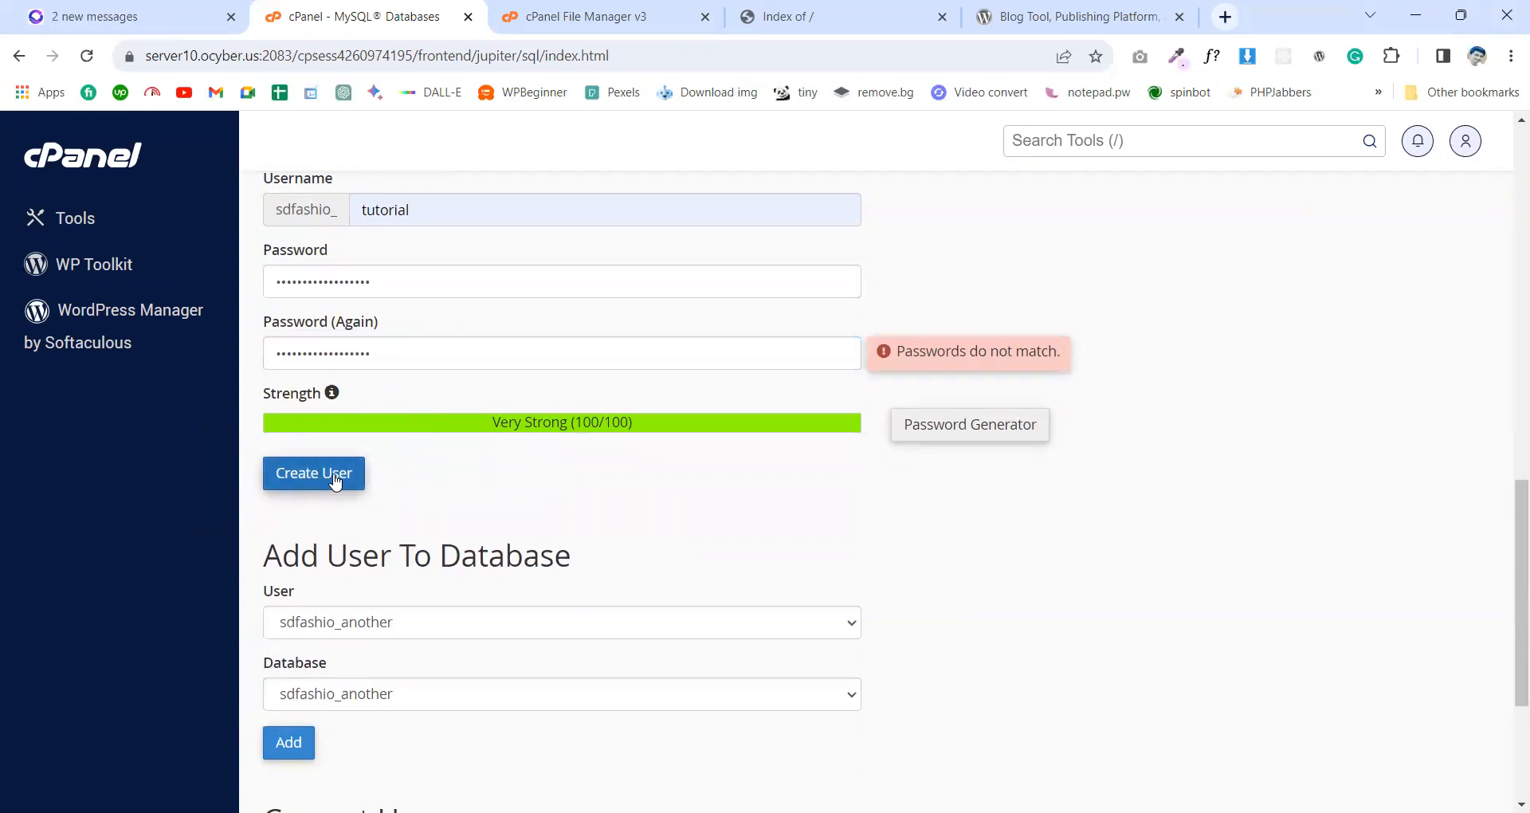
double_click(408, 283)
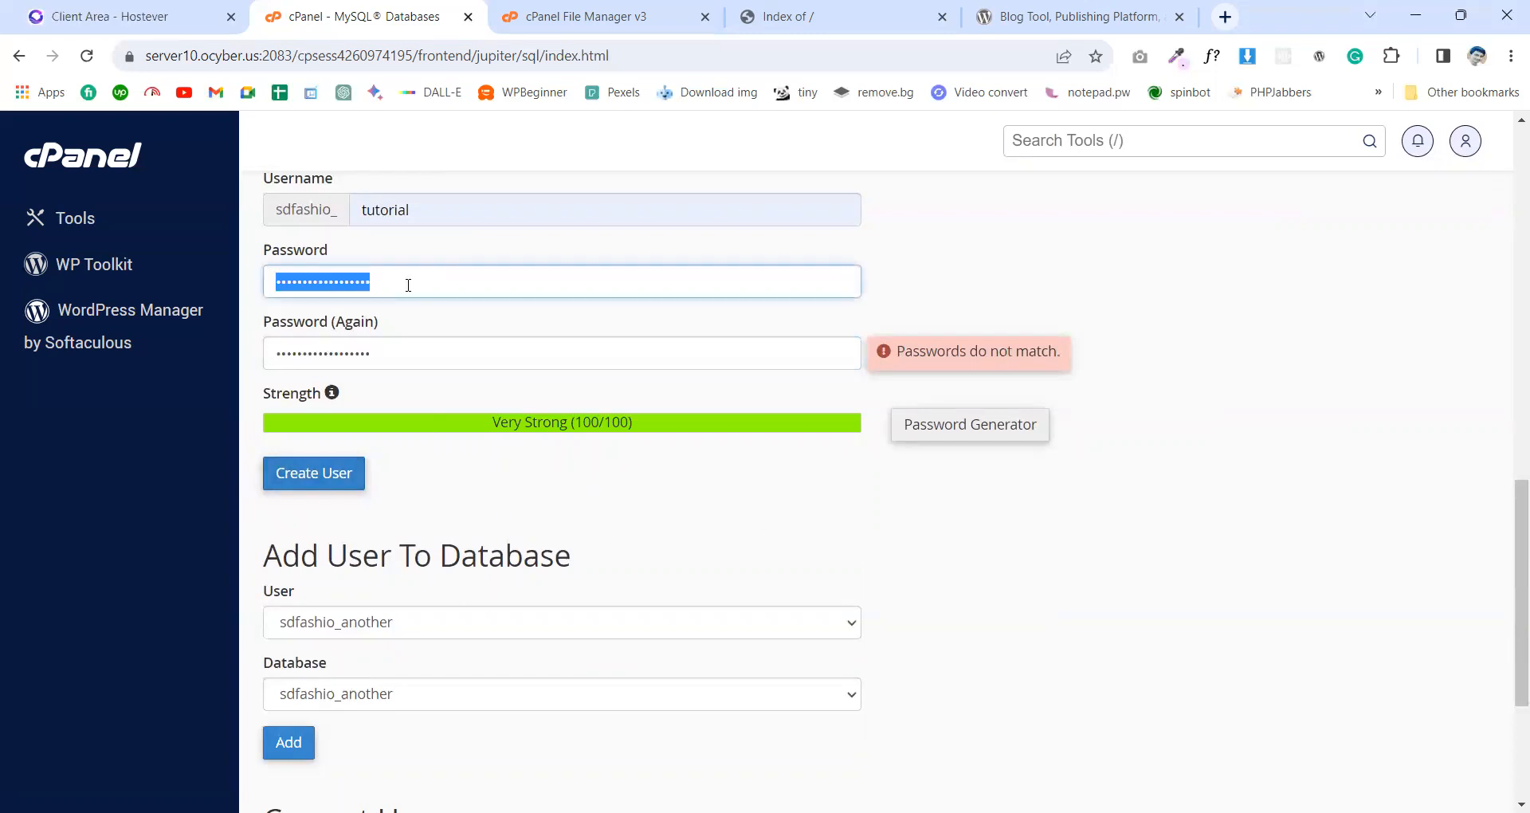
type("•••••")
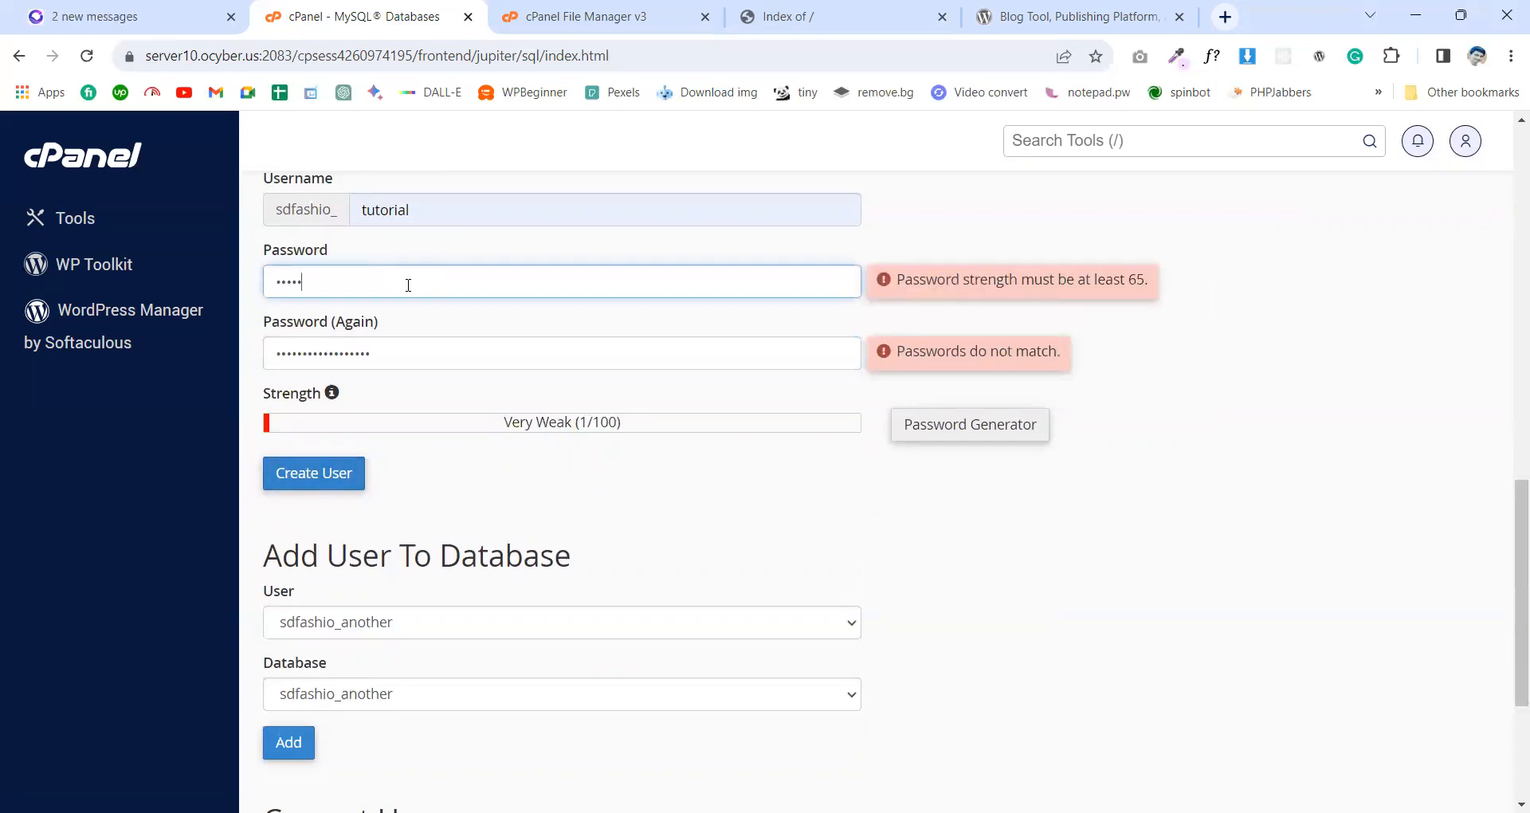
type("•••")
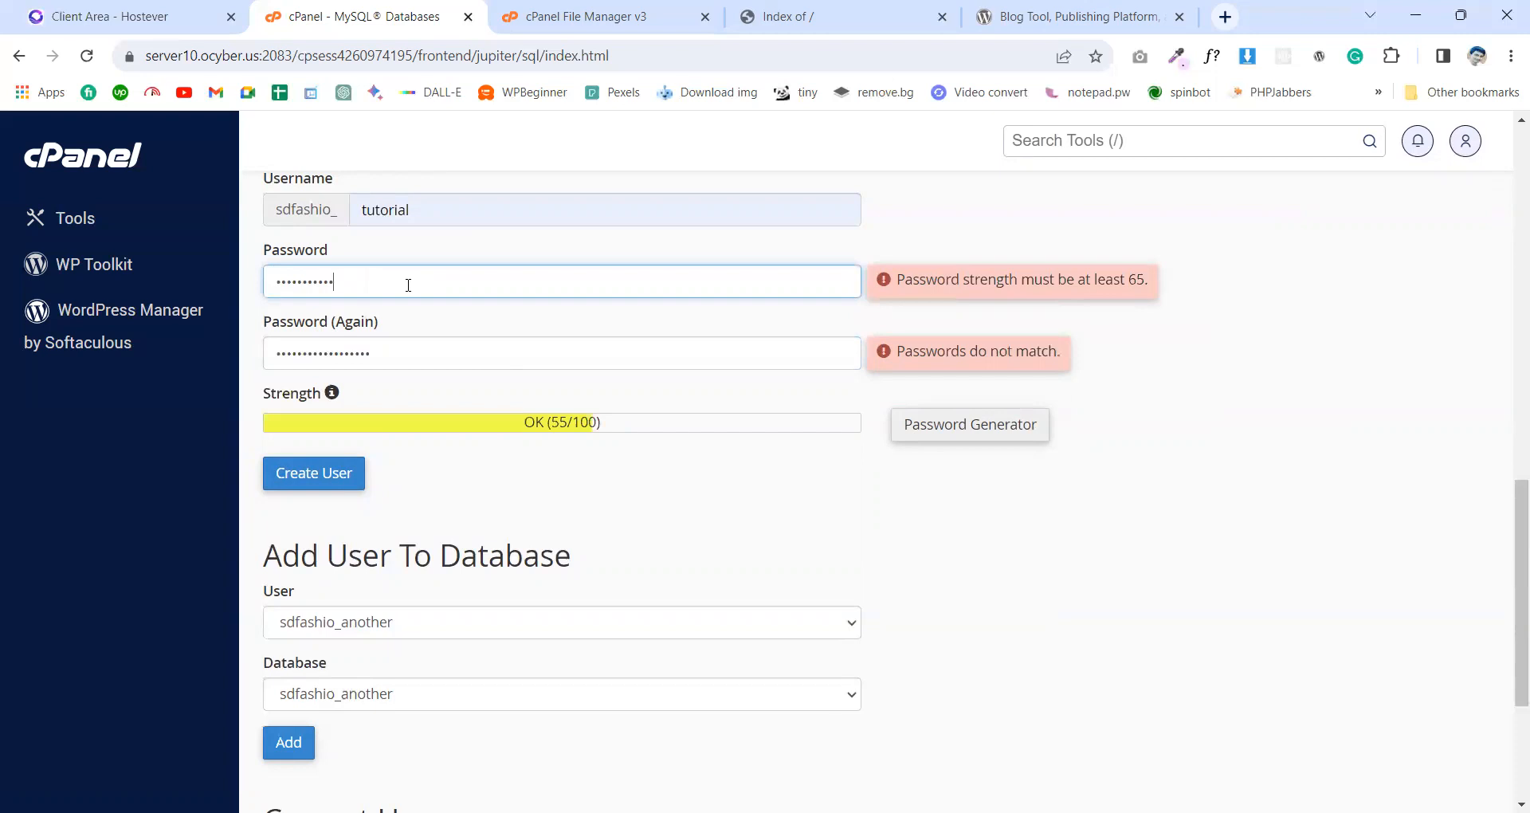
type("•••••")
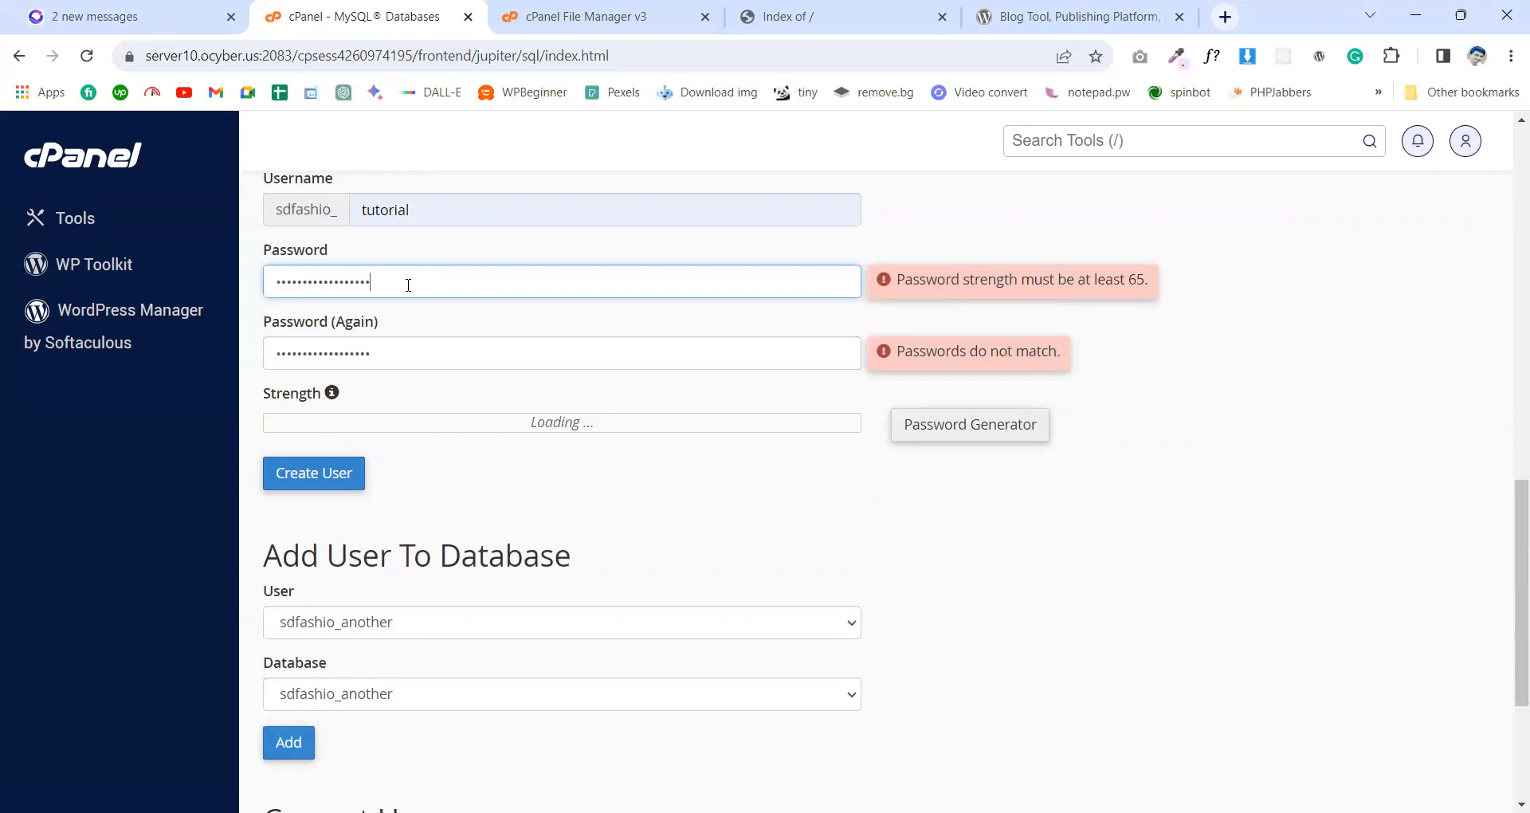
type("••")
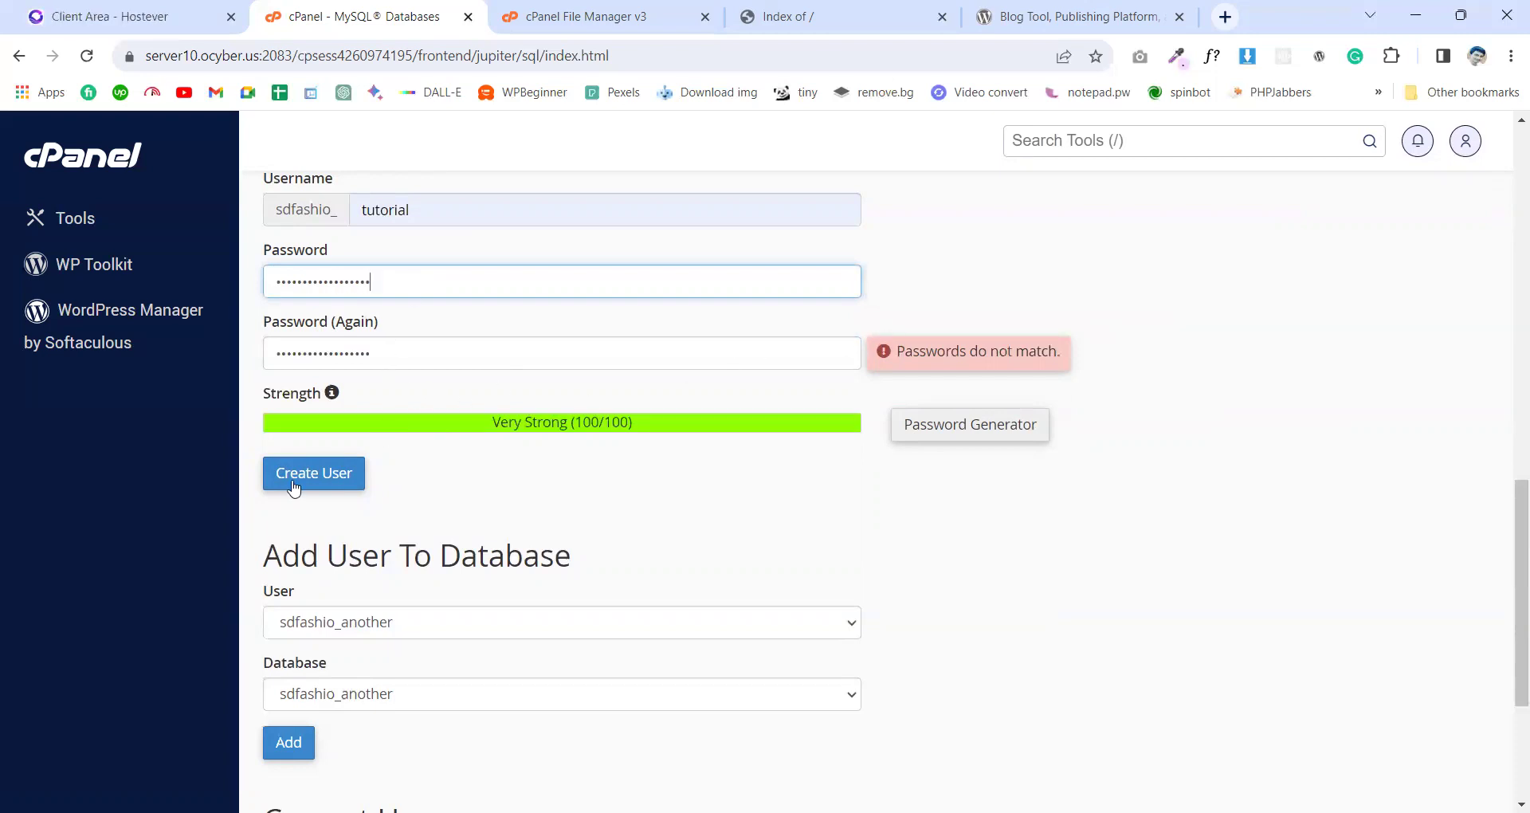
left_click(313, 472)
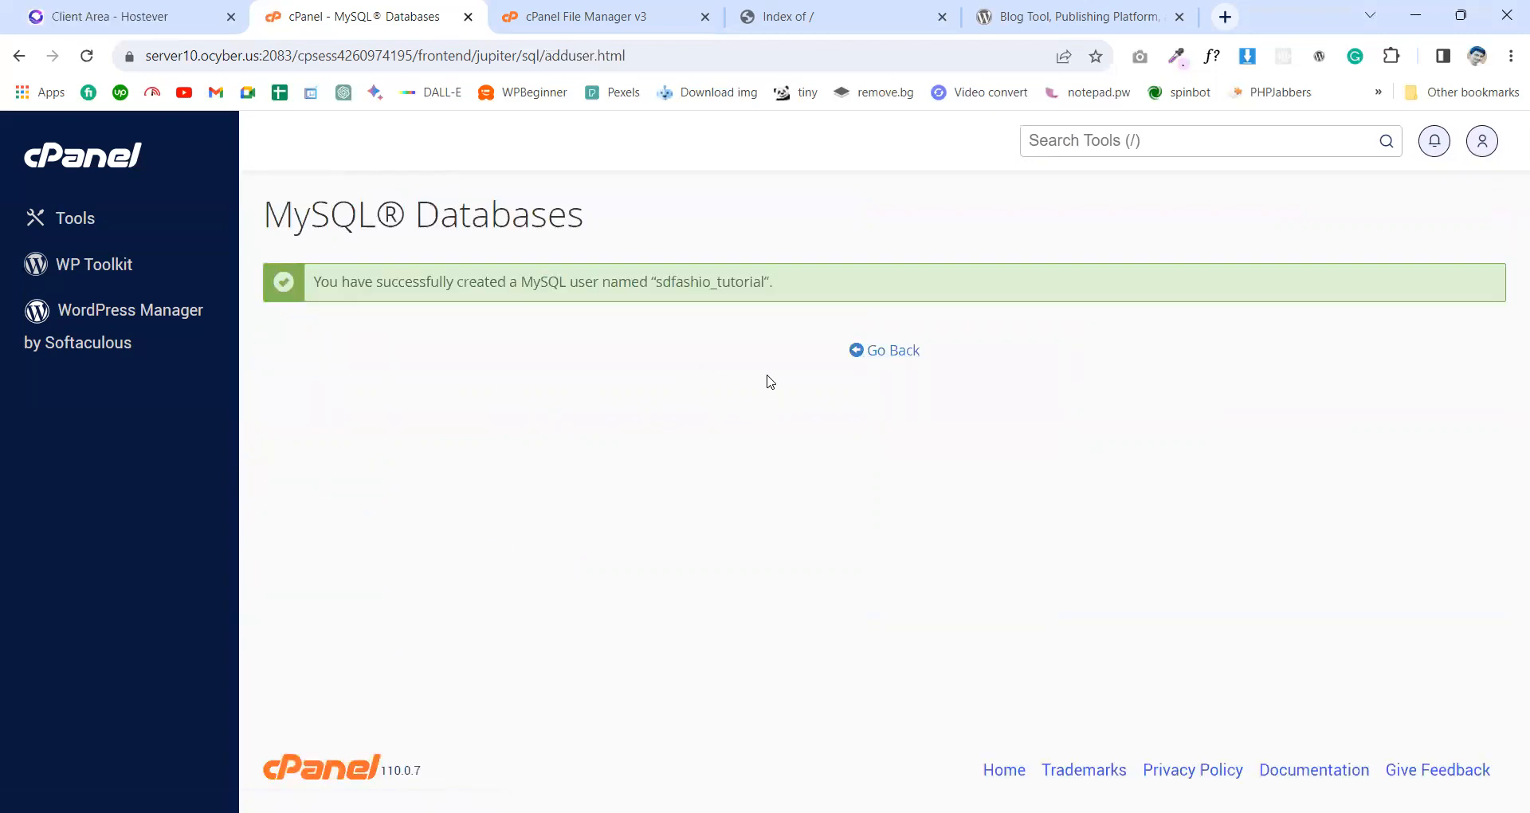
left_click(876, 354)
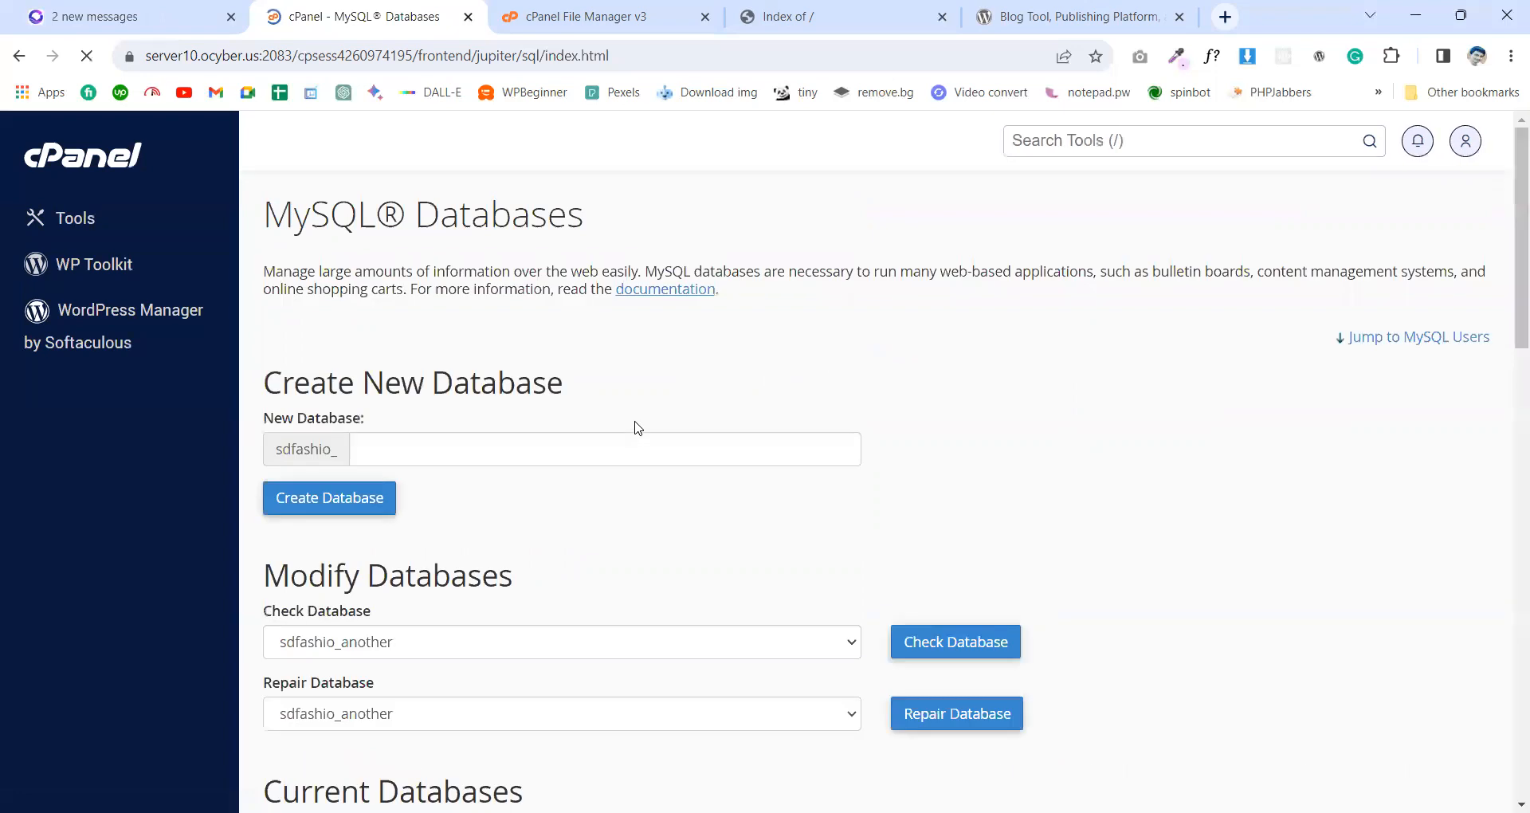
scroll(637, 428, "down", 3)
scroll(636, 427, "down", 3)
scroll(636, 427, "down", 2)
scroll(636, 426, "down", 3)
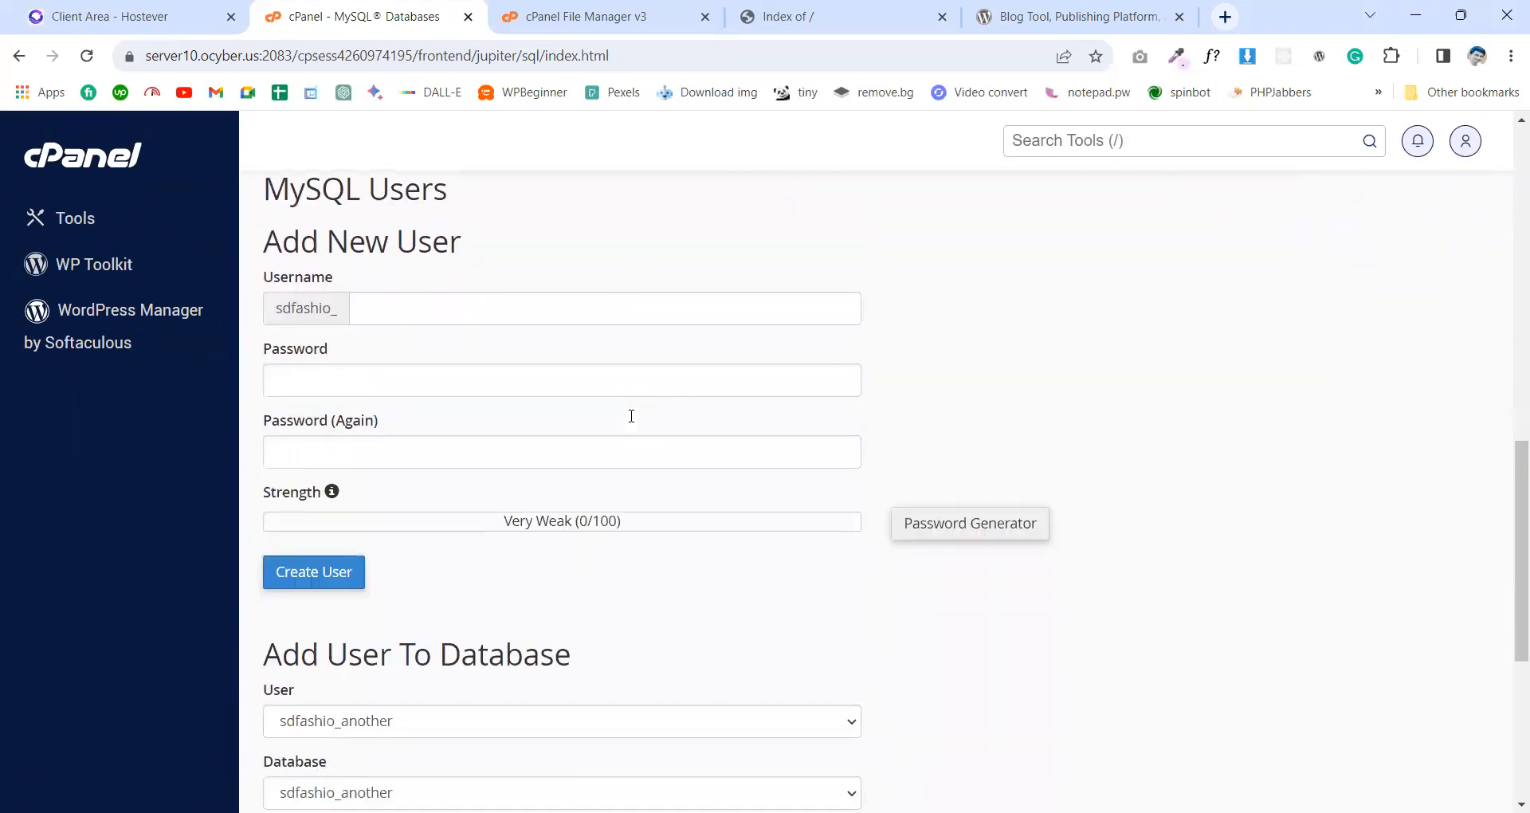
scroll(631, 417, "down", 3)
scroll(631, 416, "down", 2)
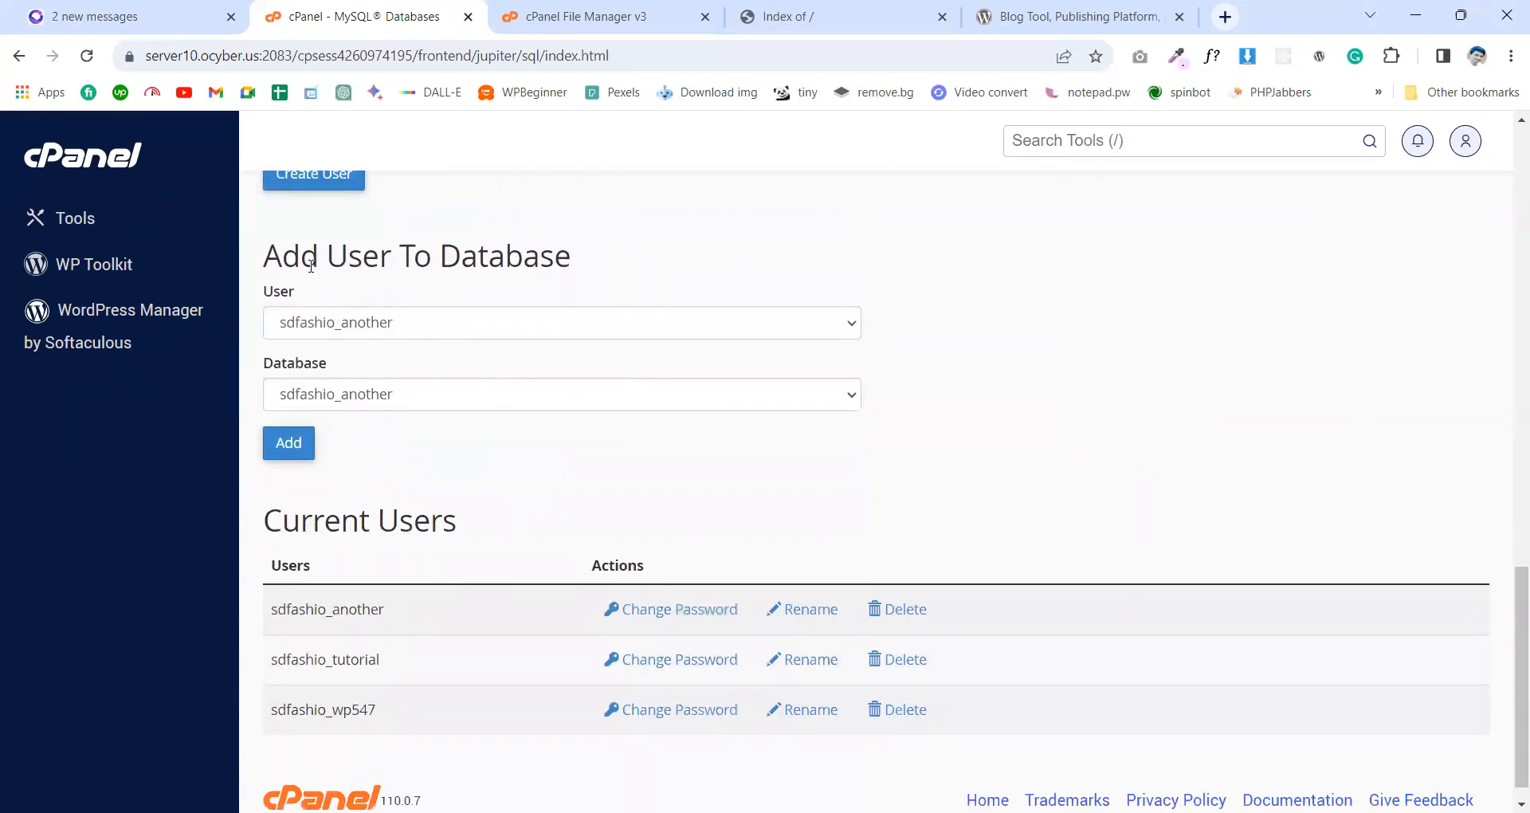
- Add user sdfashio_tutorial to the sdfashio_tutorial database
left_click(430, 321)
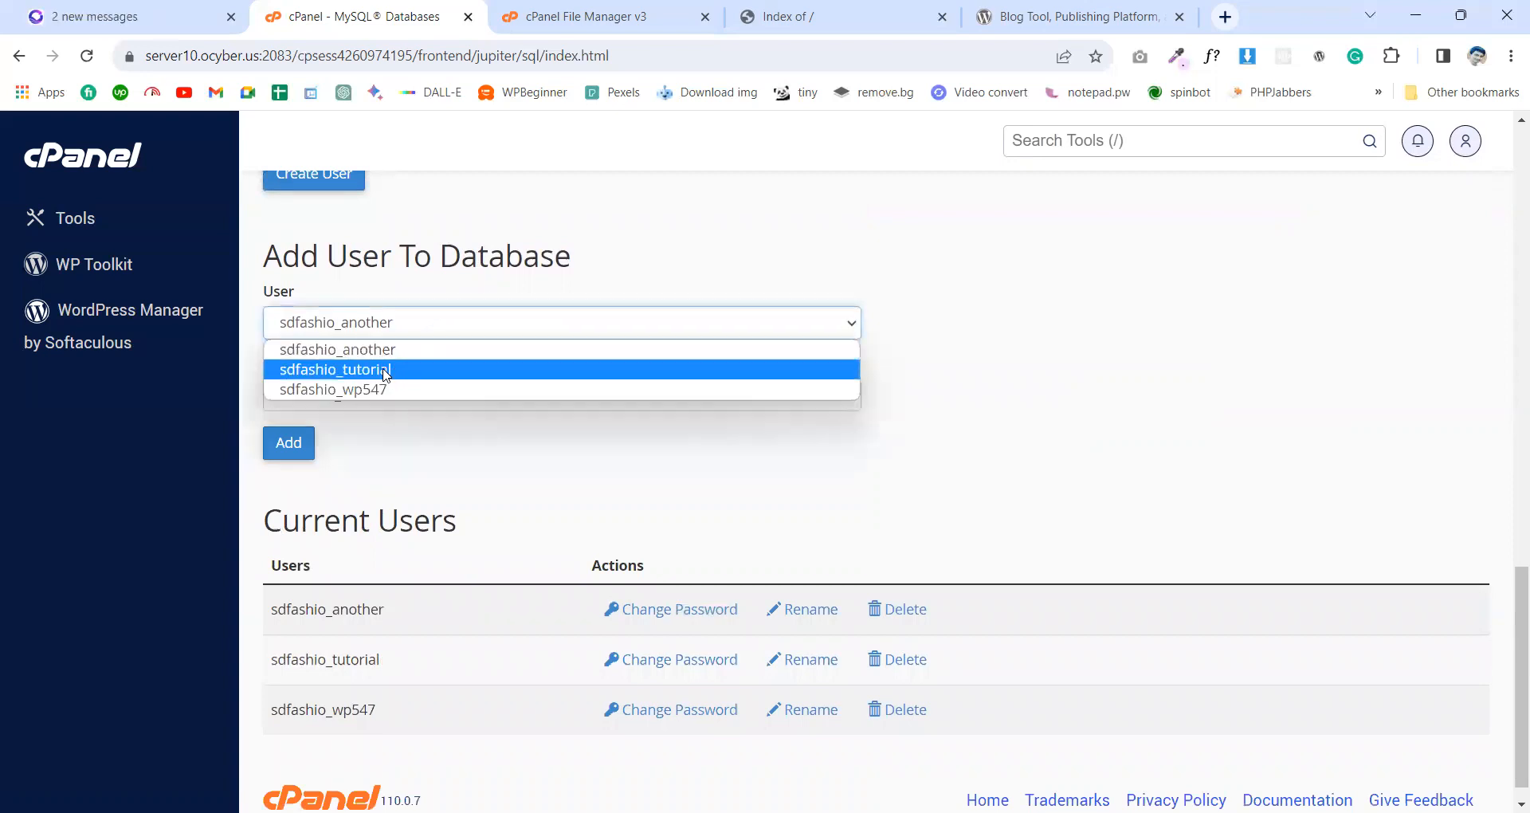
left_click(386, 371)
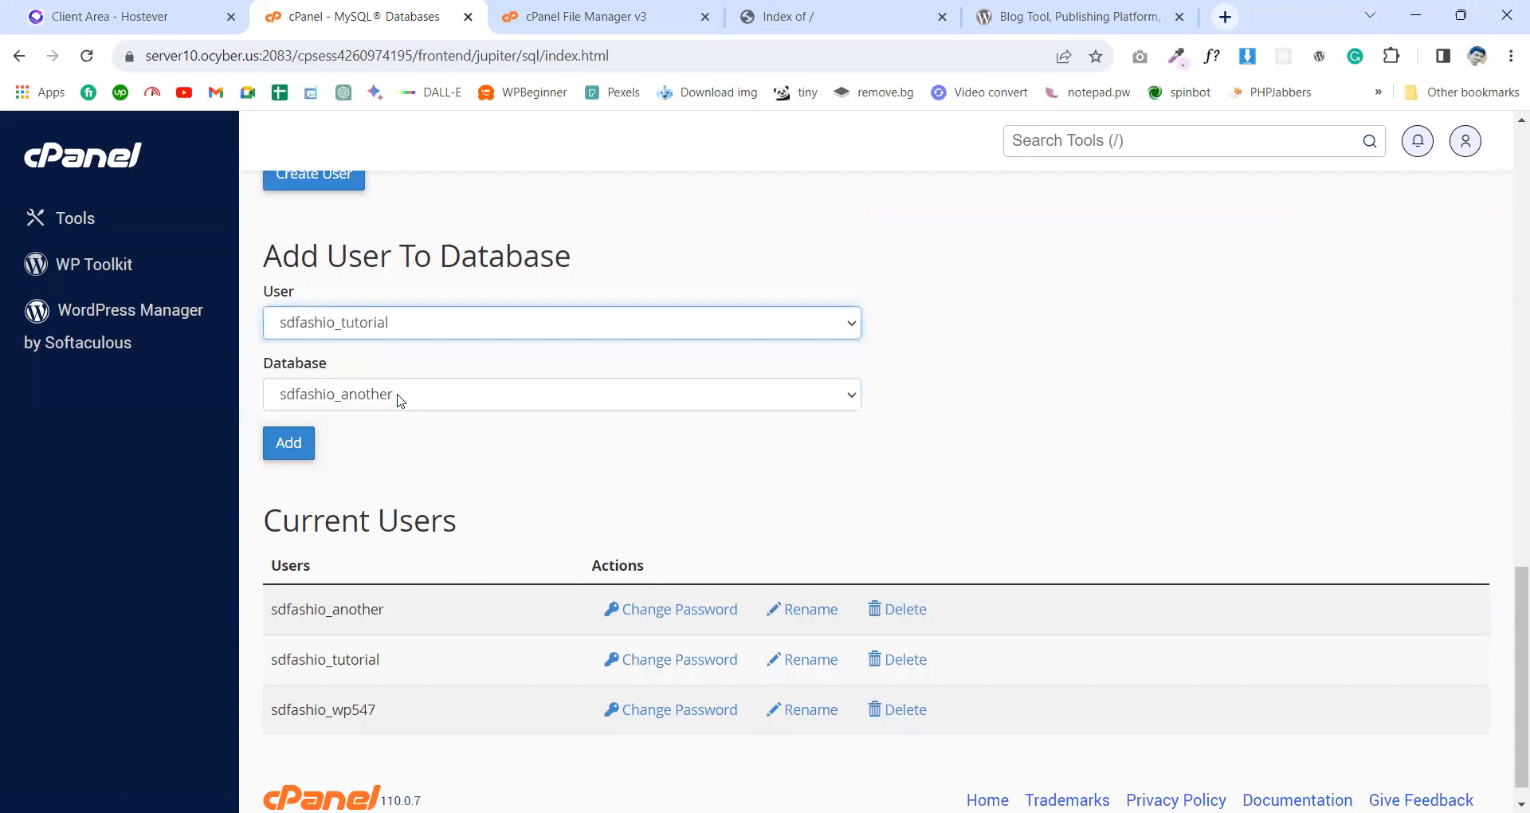
left_click(385, 440)
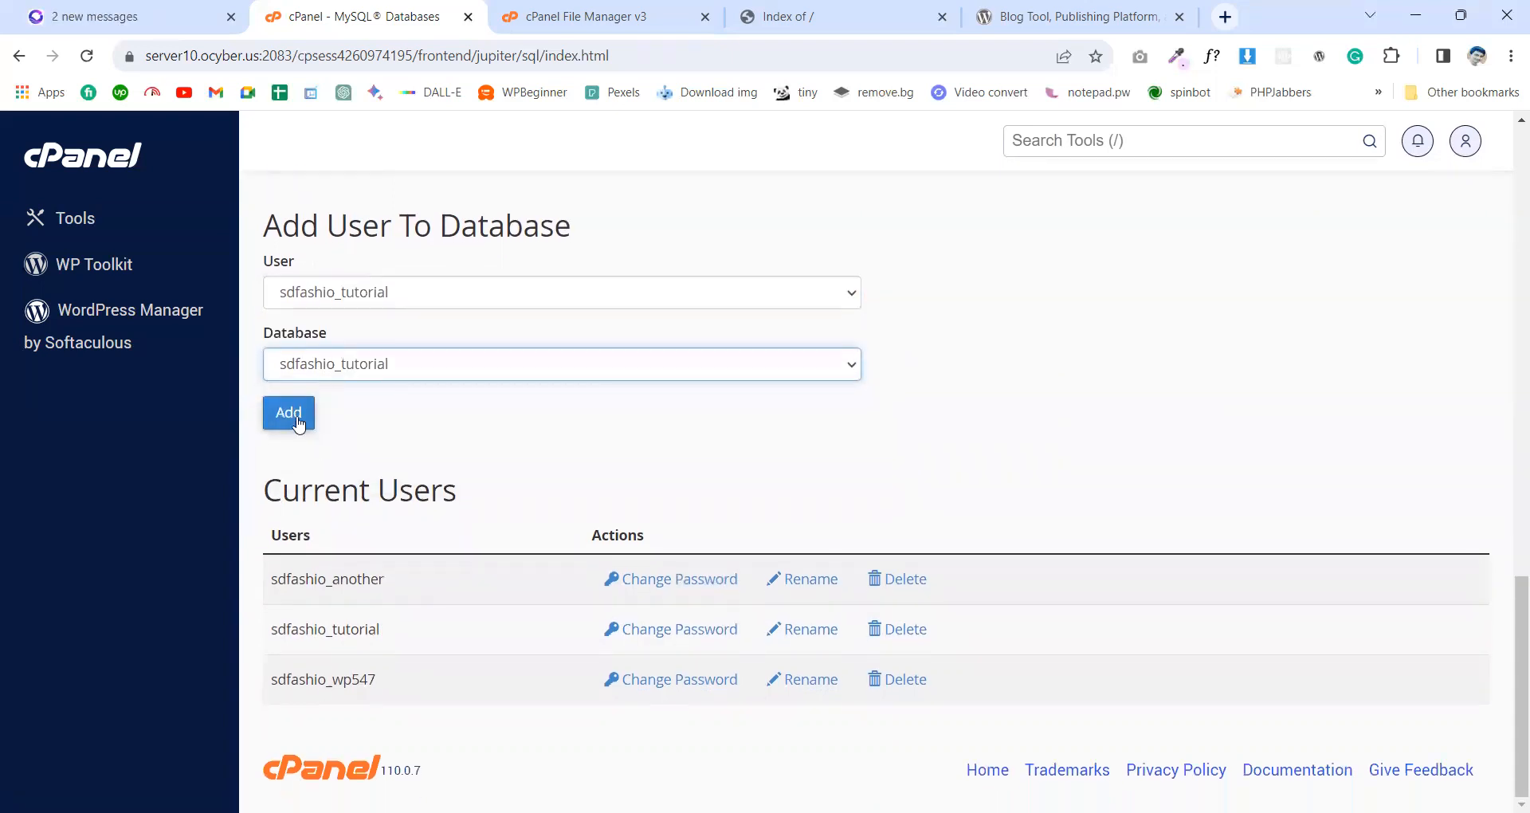
left_click(290, 417)
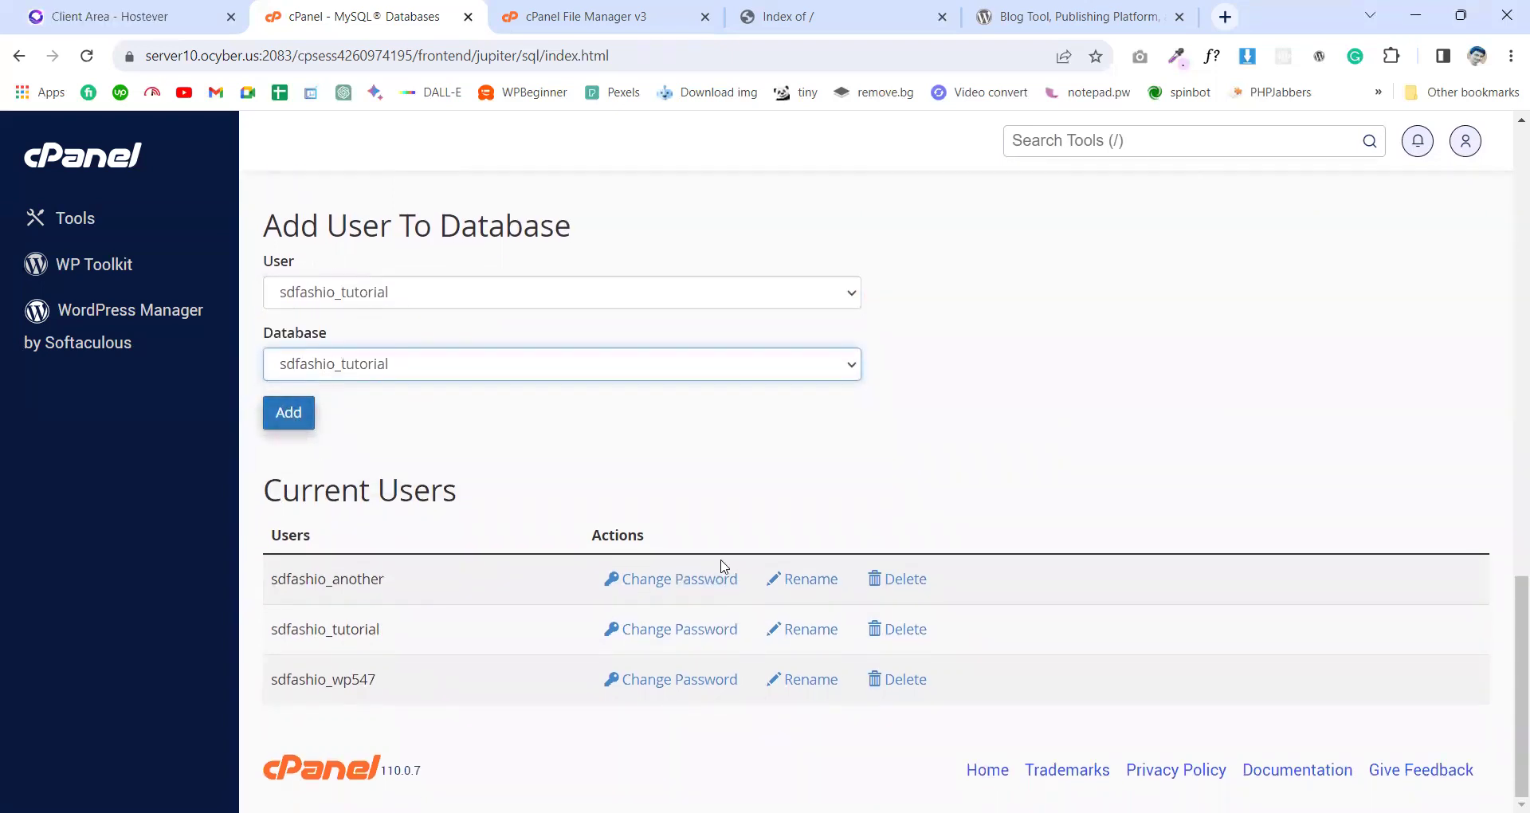
left_click(288, 414)
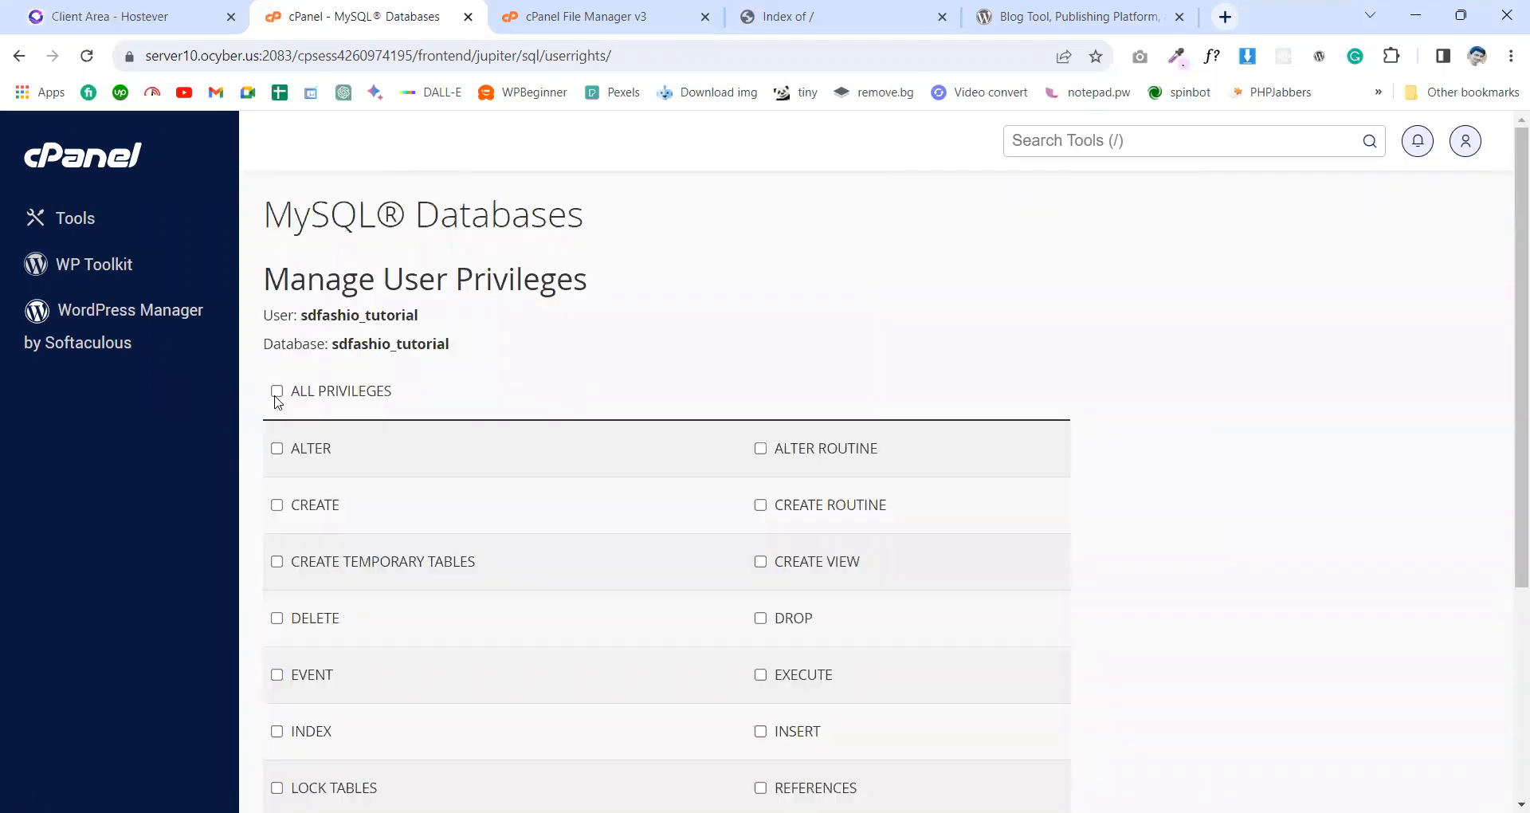
- Grant ALL PRIVILEGES to the user on the database and save the changes
left_click(278, 392)
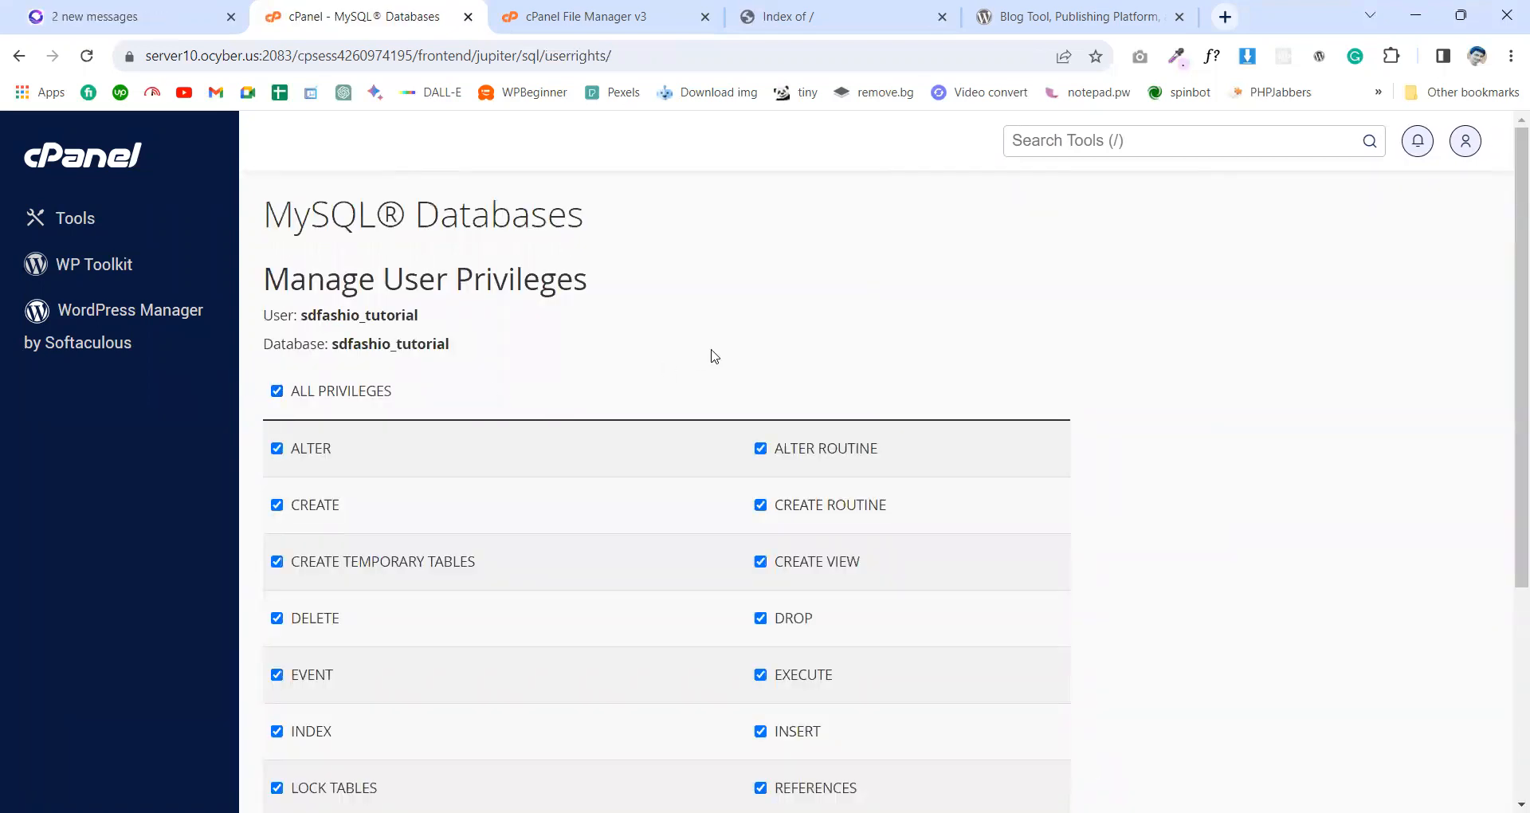
scroll(712, 356, "down", 5)
left_click(322, 646)
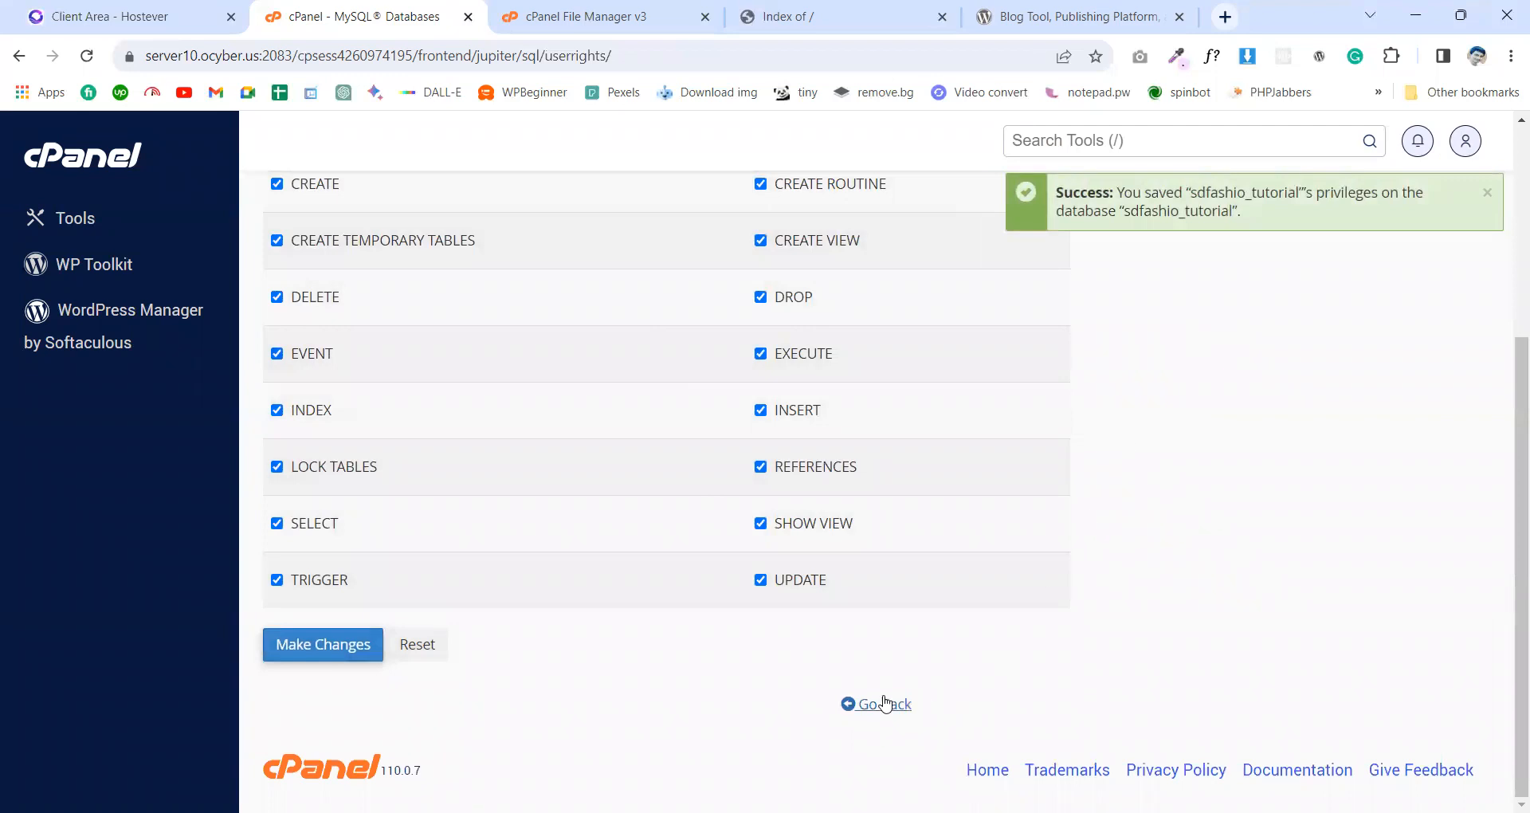
left_click(883, 704)
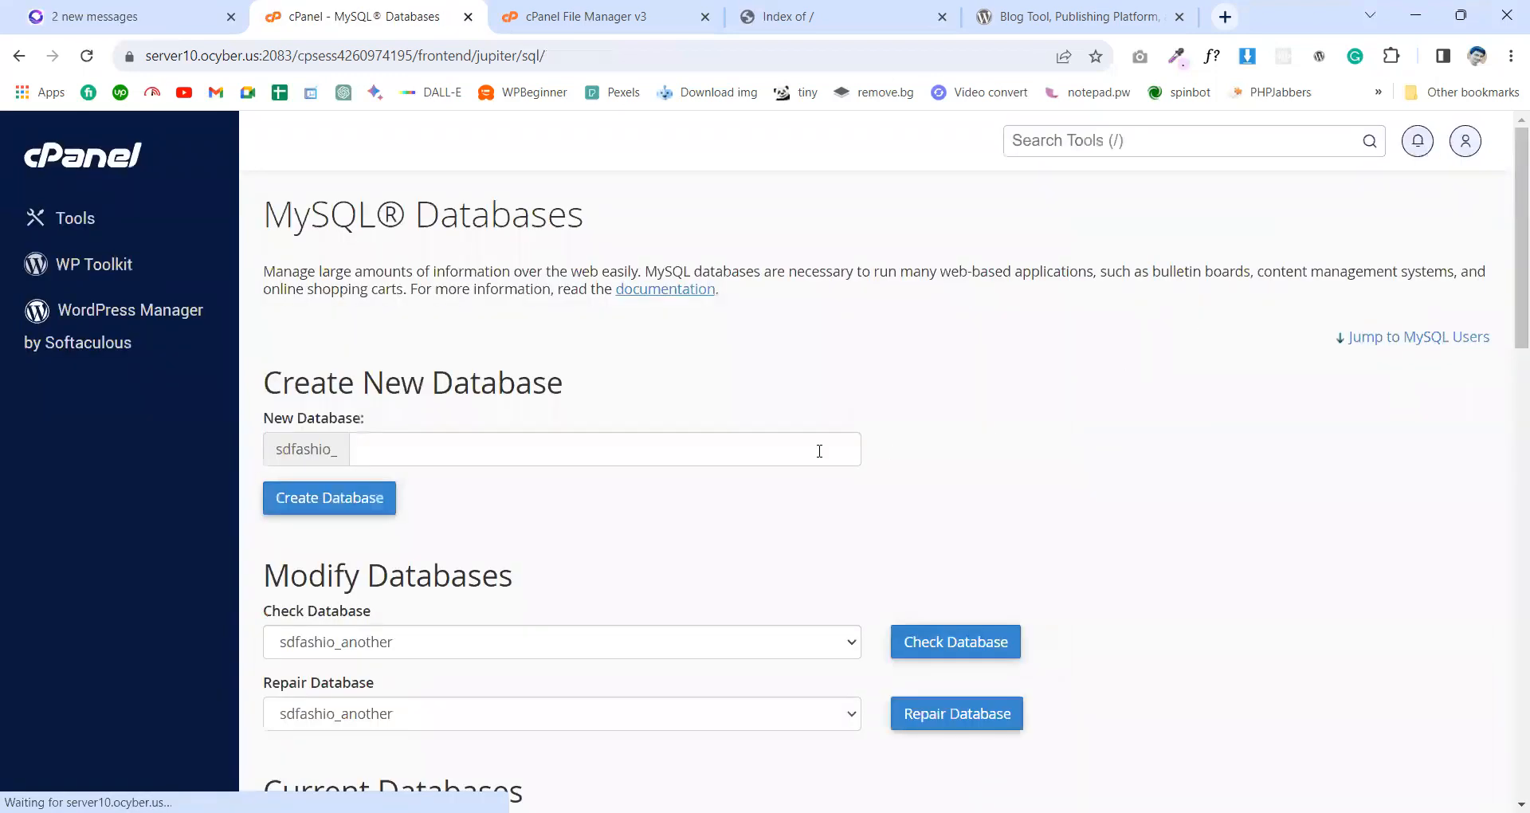
scroll(734, 430, "down", 4)
scroll(733, 430, "down", 1)
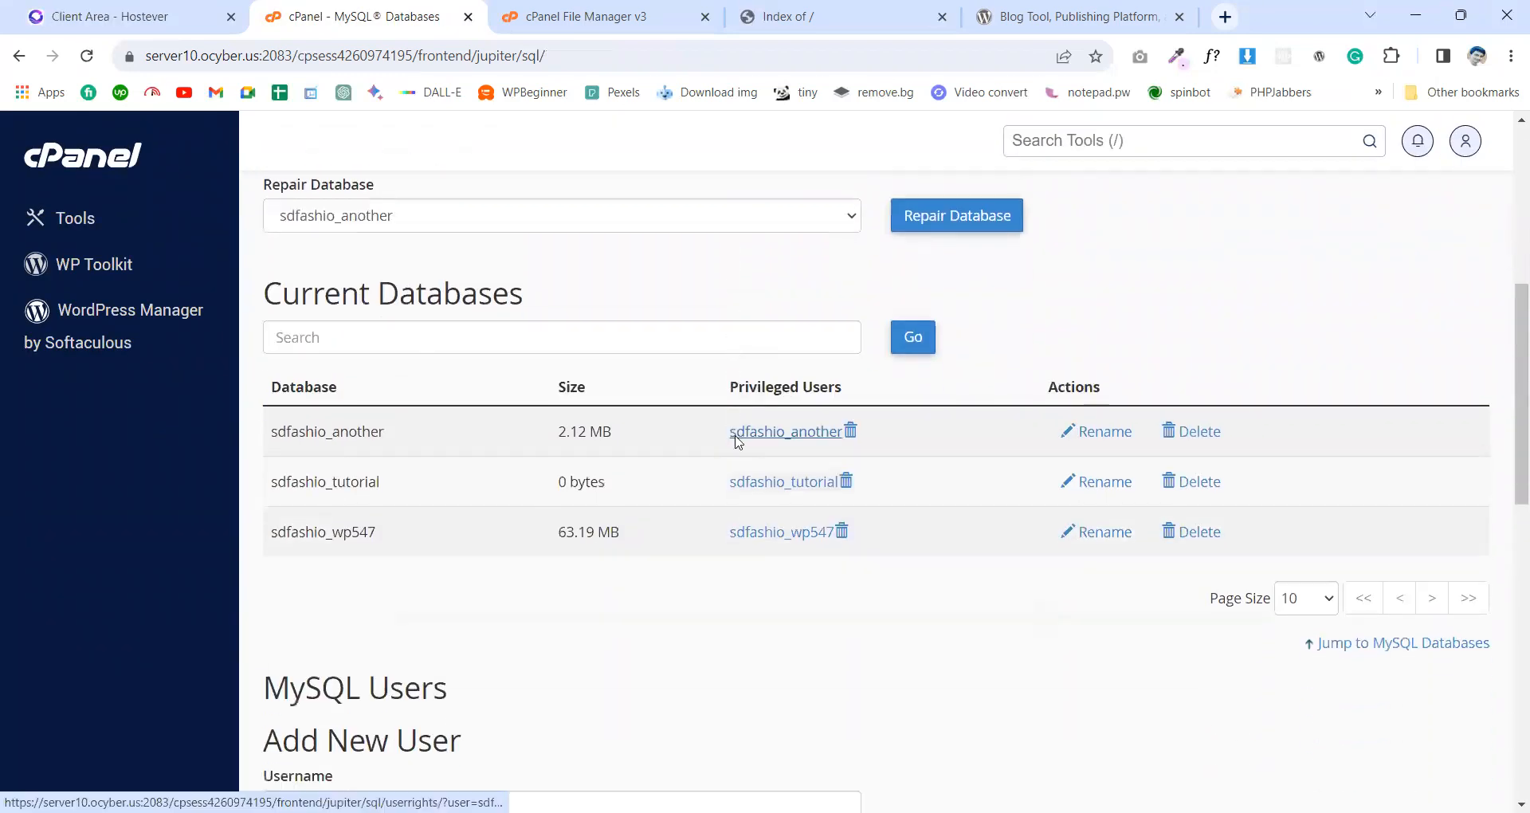
- Verify sdfashio_tutorial shows its privileged user, then return to File Manager
left_click_drag(272, 481, 380, 481)
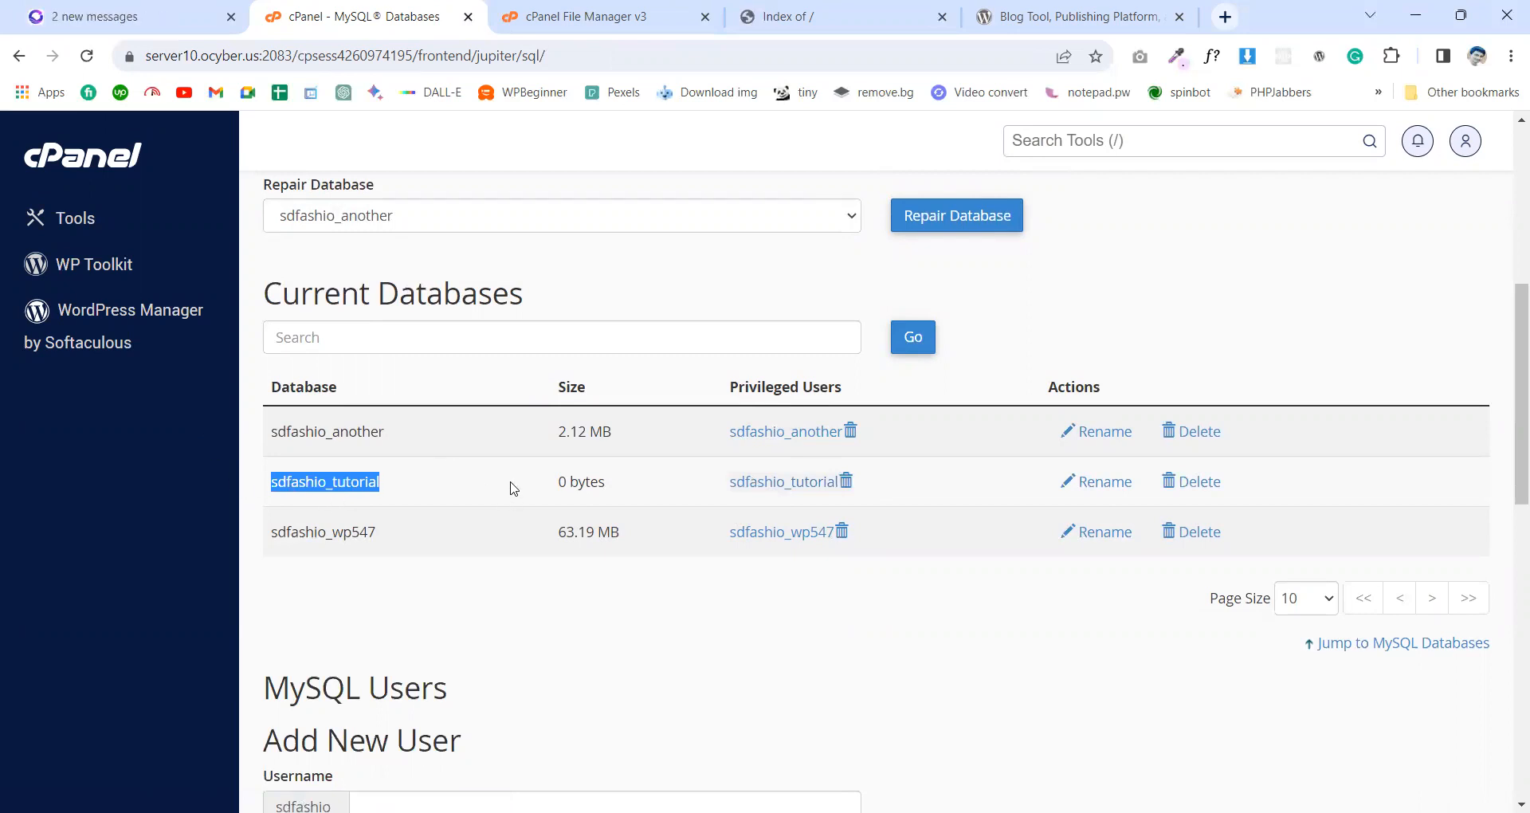
scroll(507, 479, "down", 5)
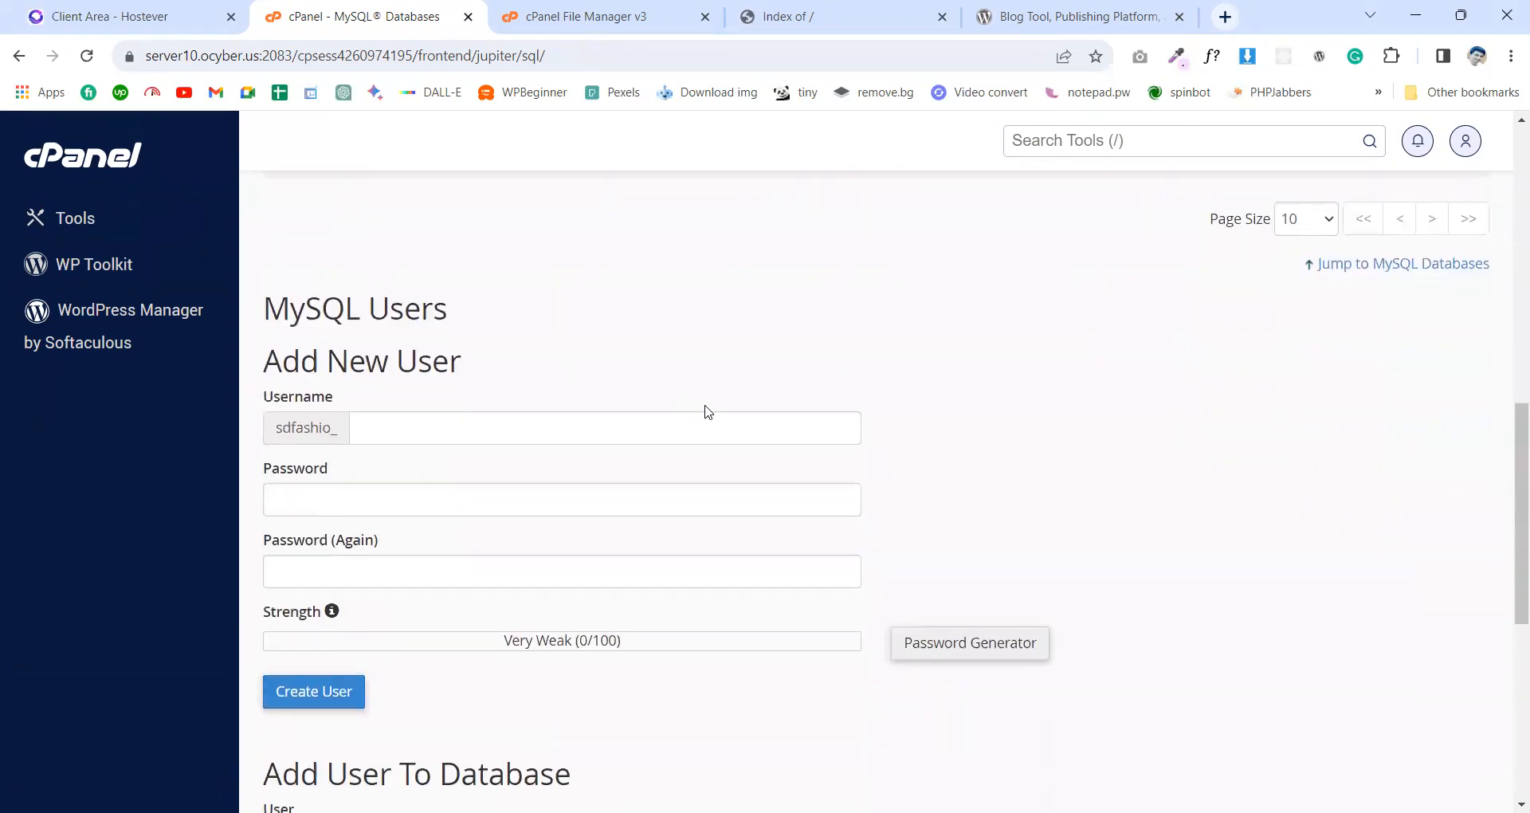
scroll(765, 394, "up", 5)
scroll(769, 392, "up", 6)
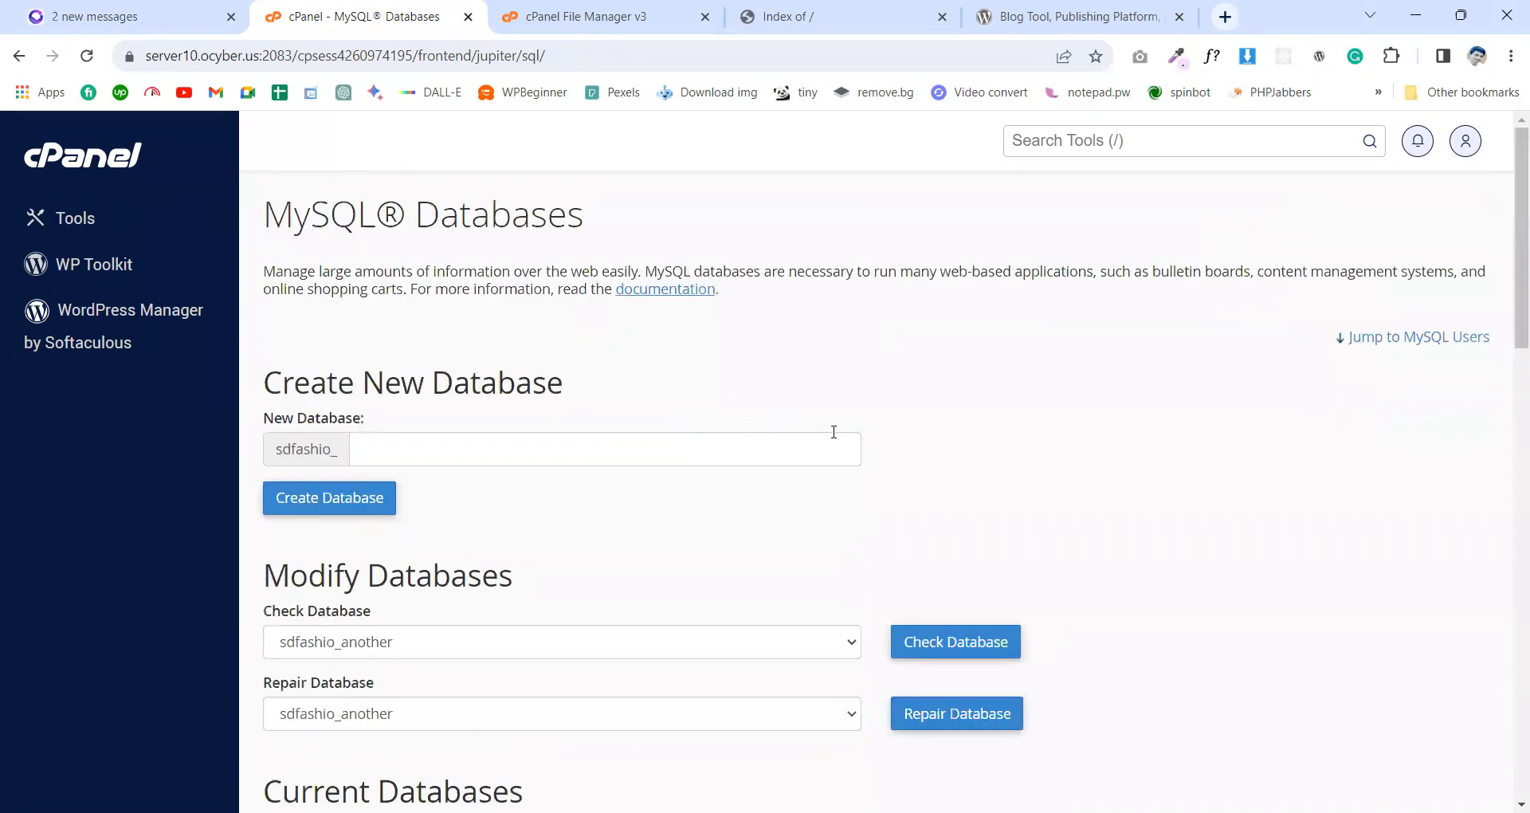
left_click(573, 16)
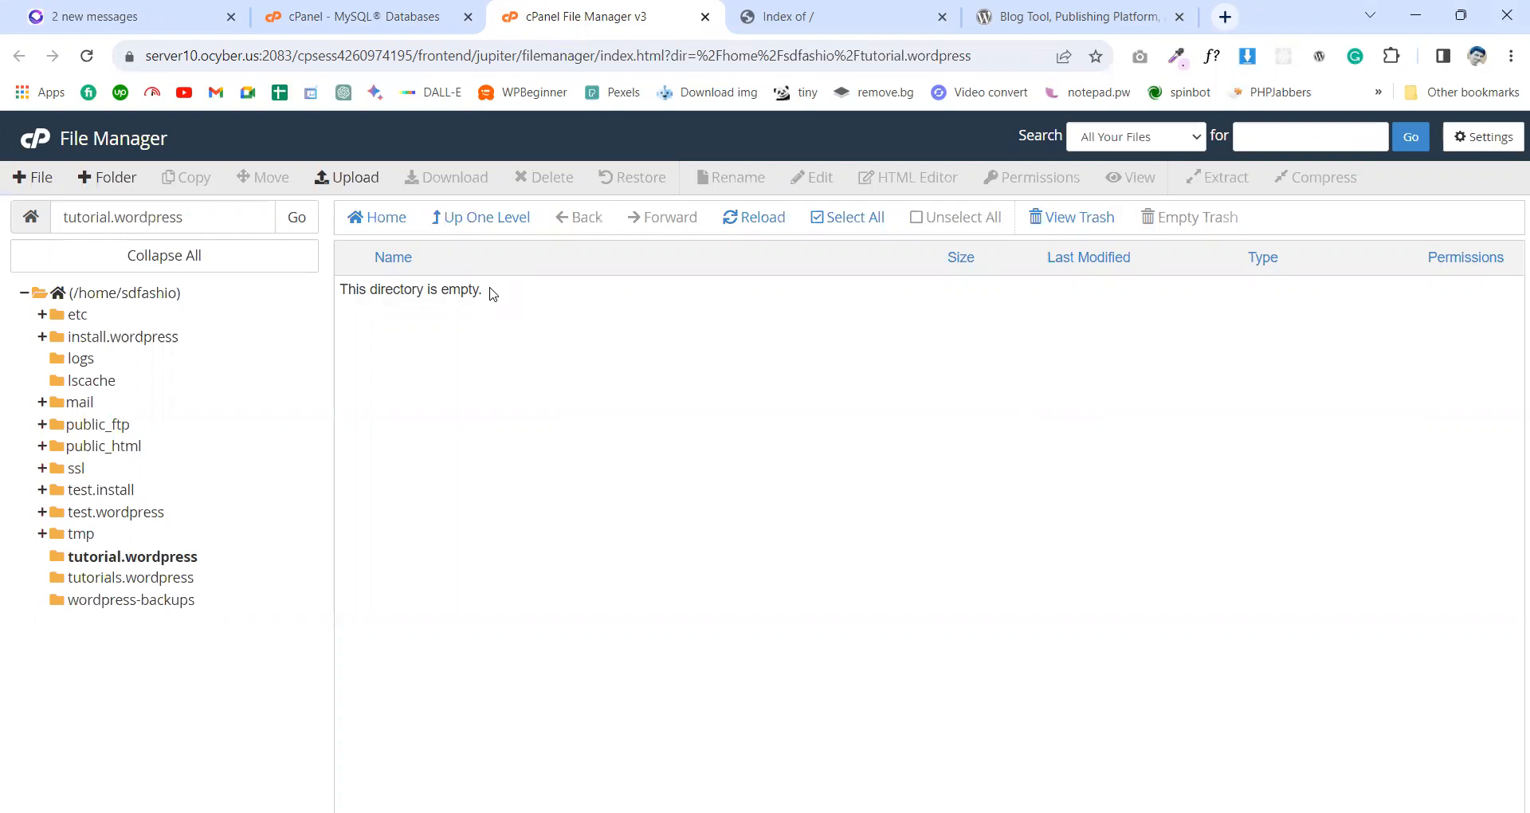
- Go to the WordPress download page on wordpress.org
left_click(1061, 16)
left_click(291, 57)
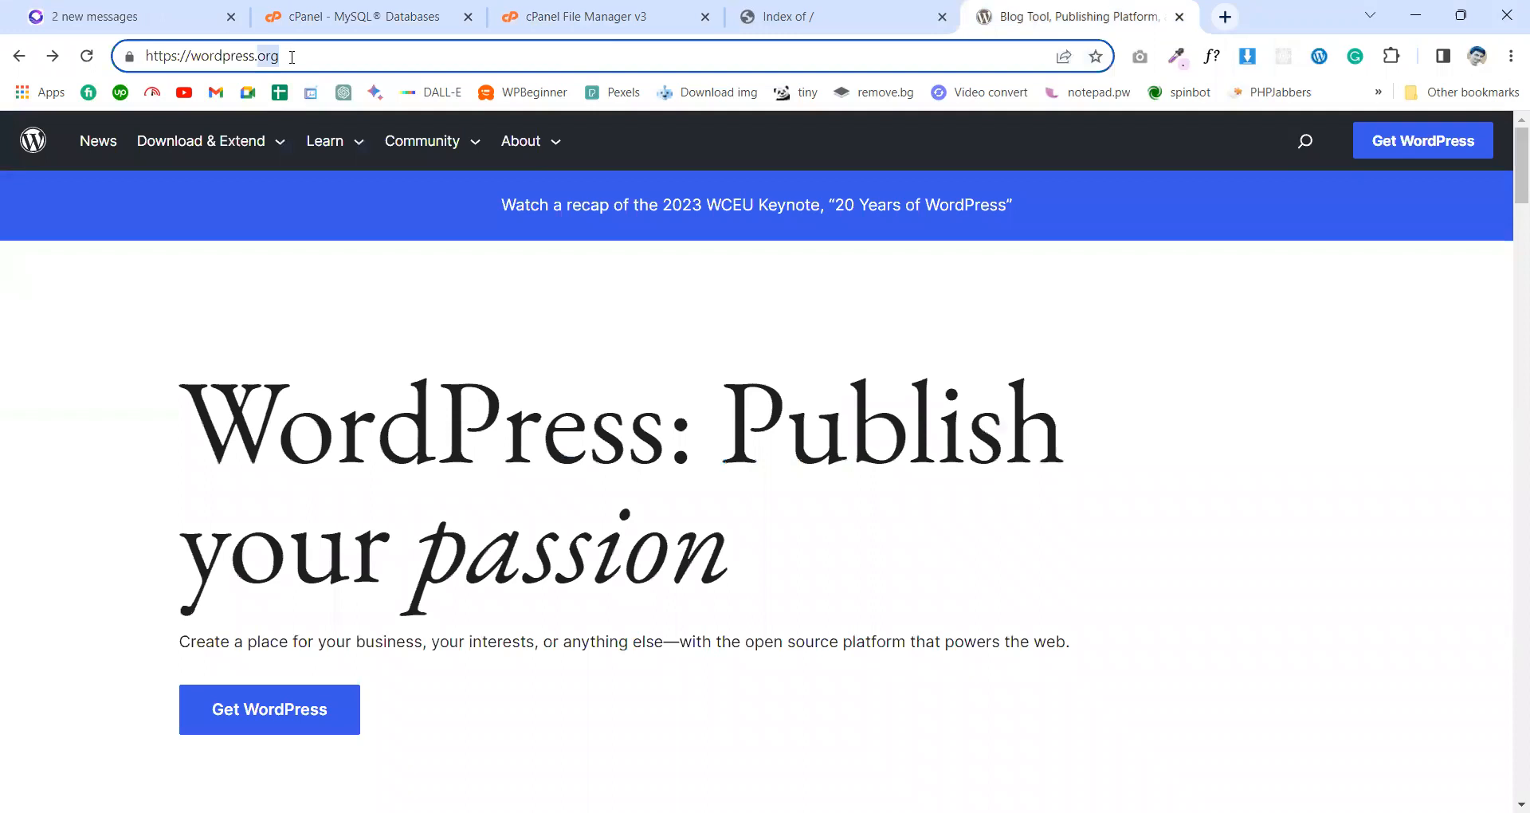
left_click(273, 56)
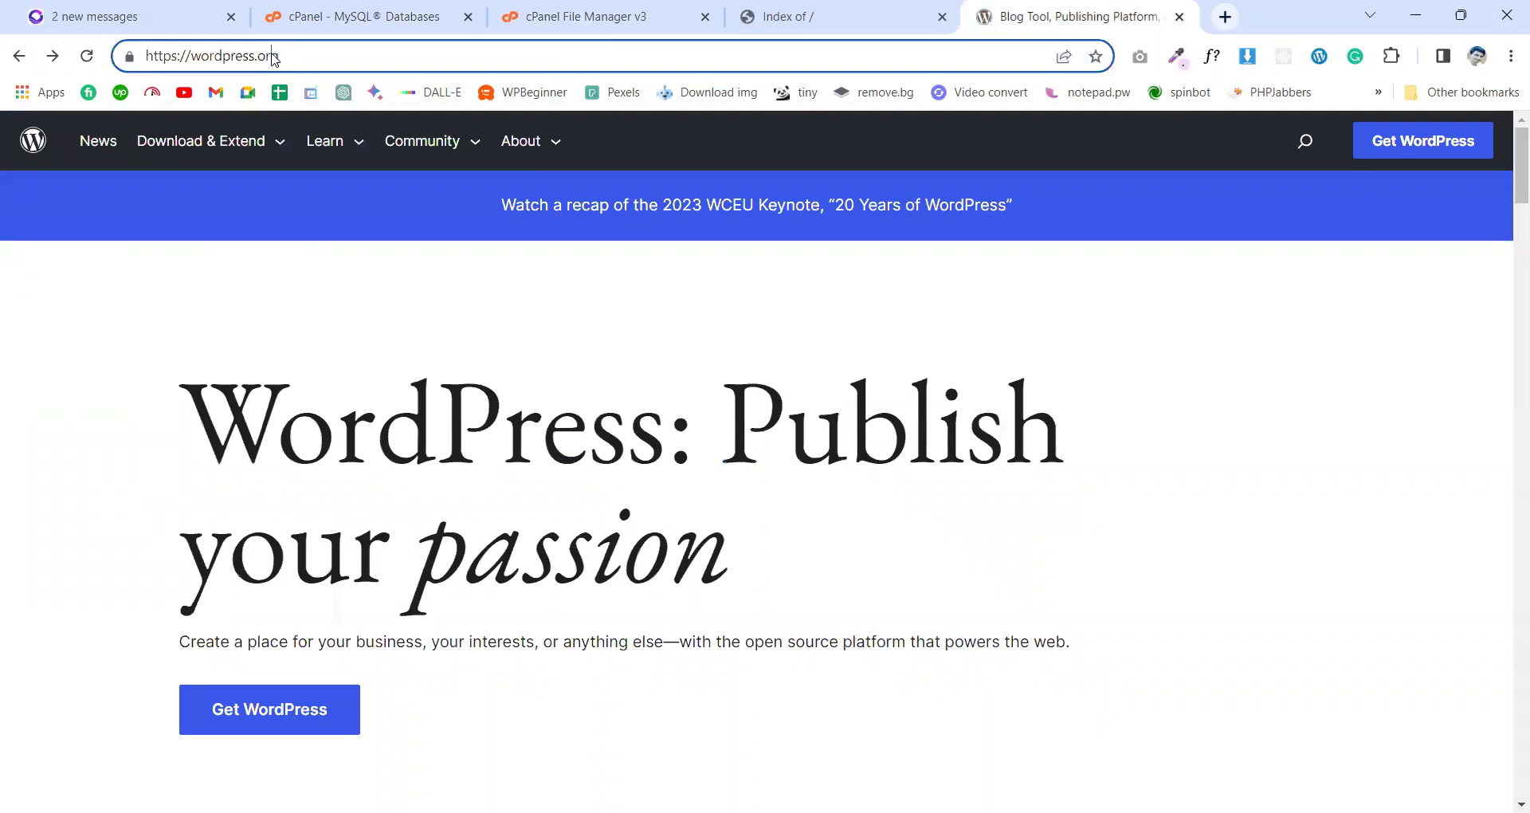
left_click(275, 609)
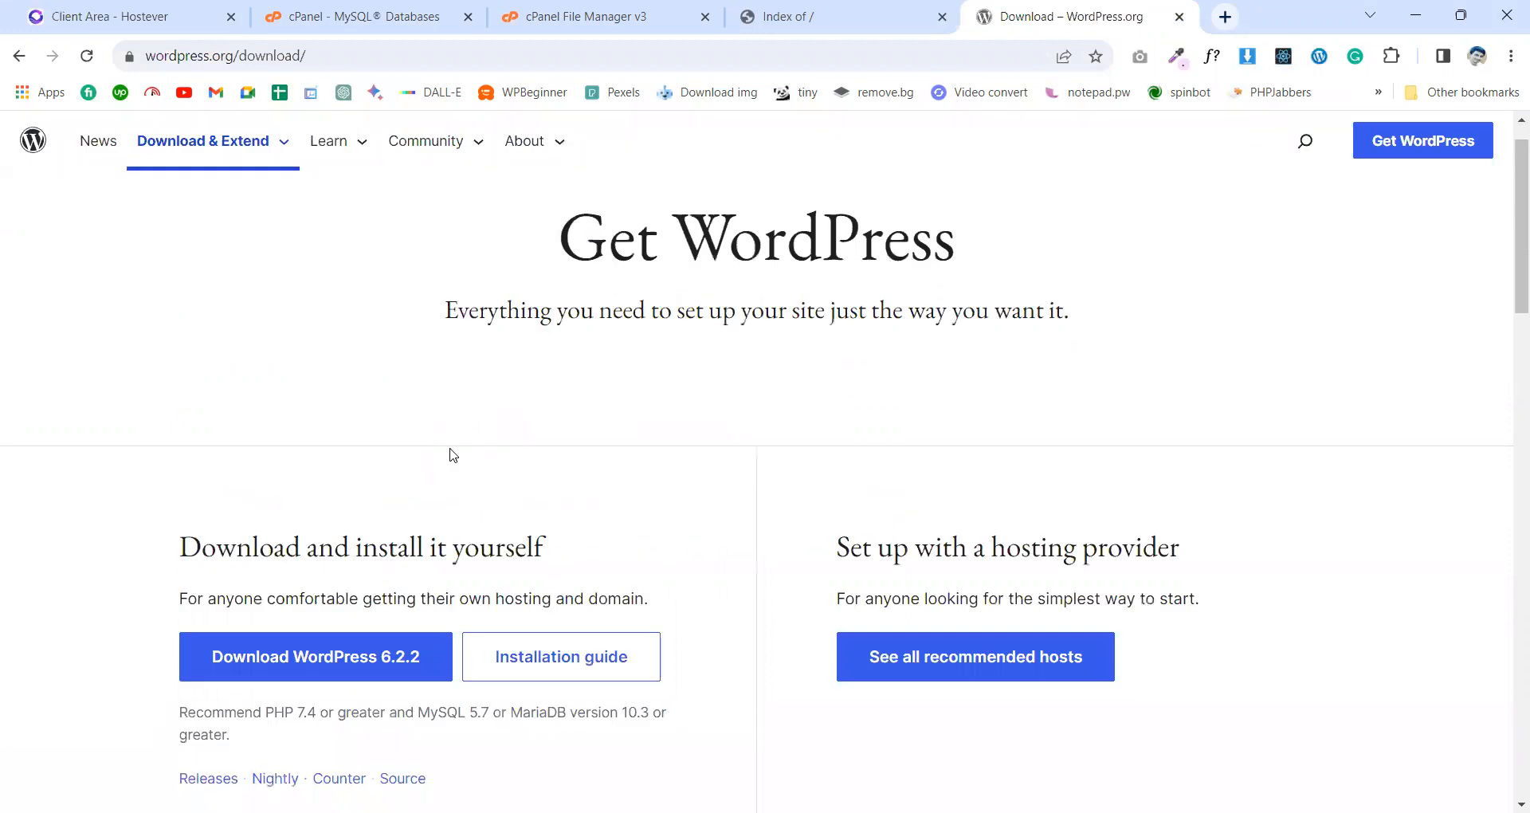
scroll(452, 455, "down", 1)
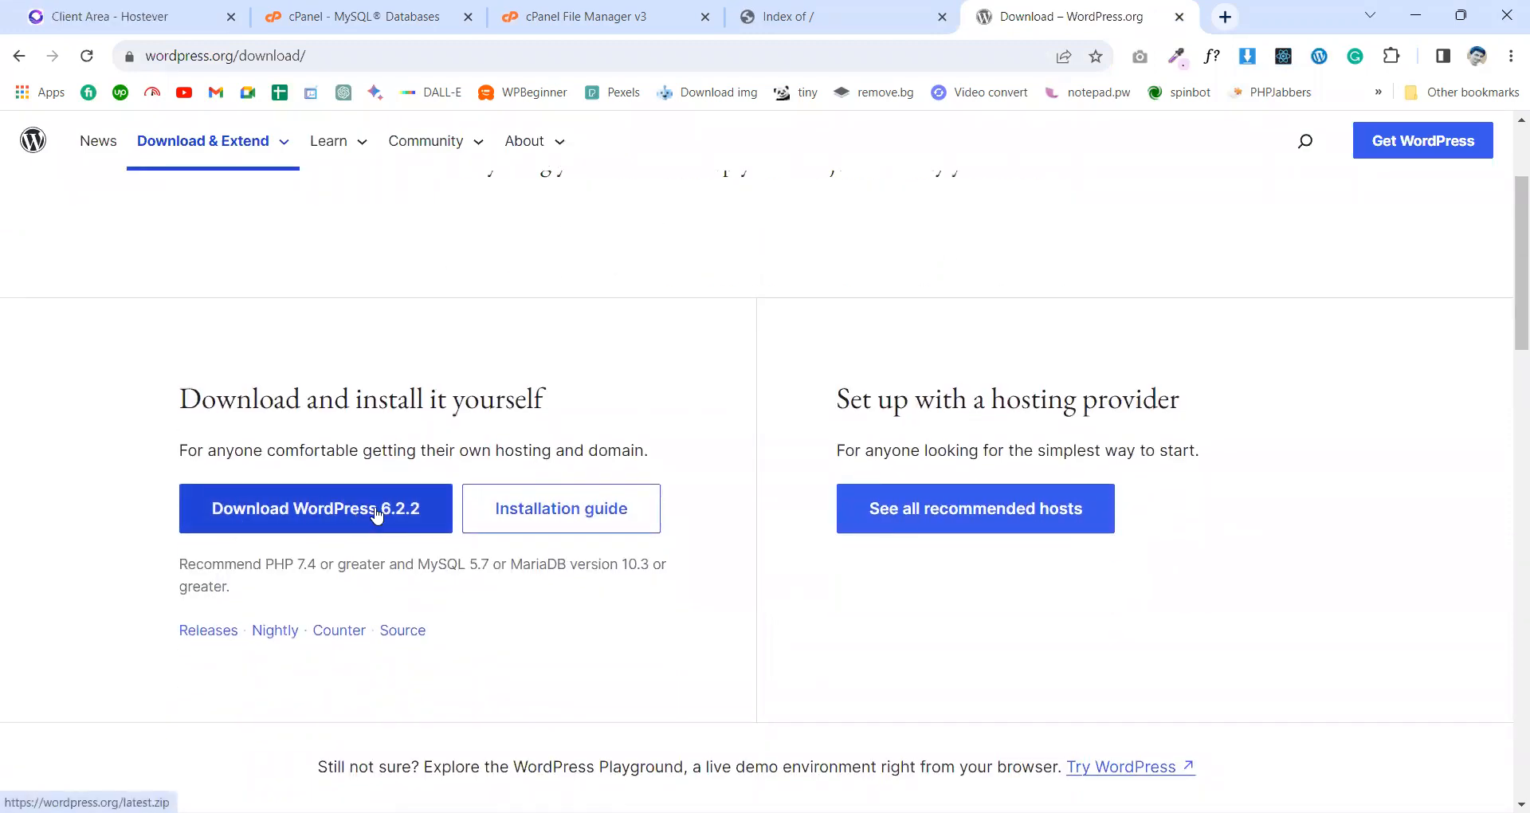
- Download the WordPress 6.2.2 zip and return to cPanel File Manager
left_click(377, 514)
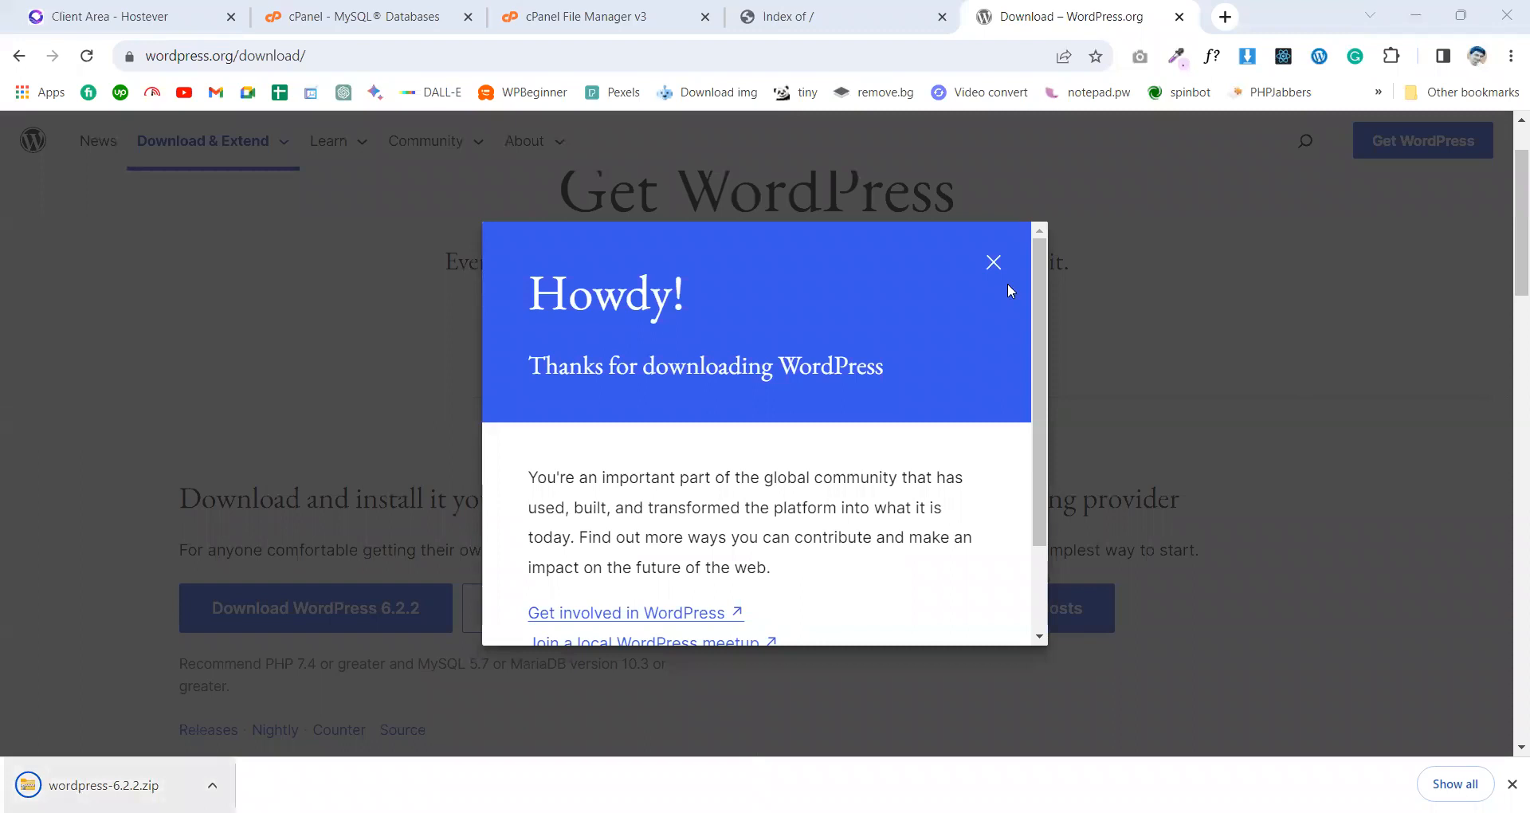
left_click(993, 261)
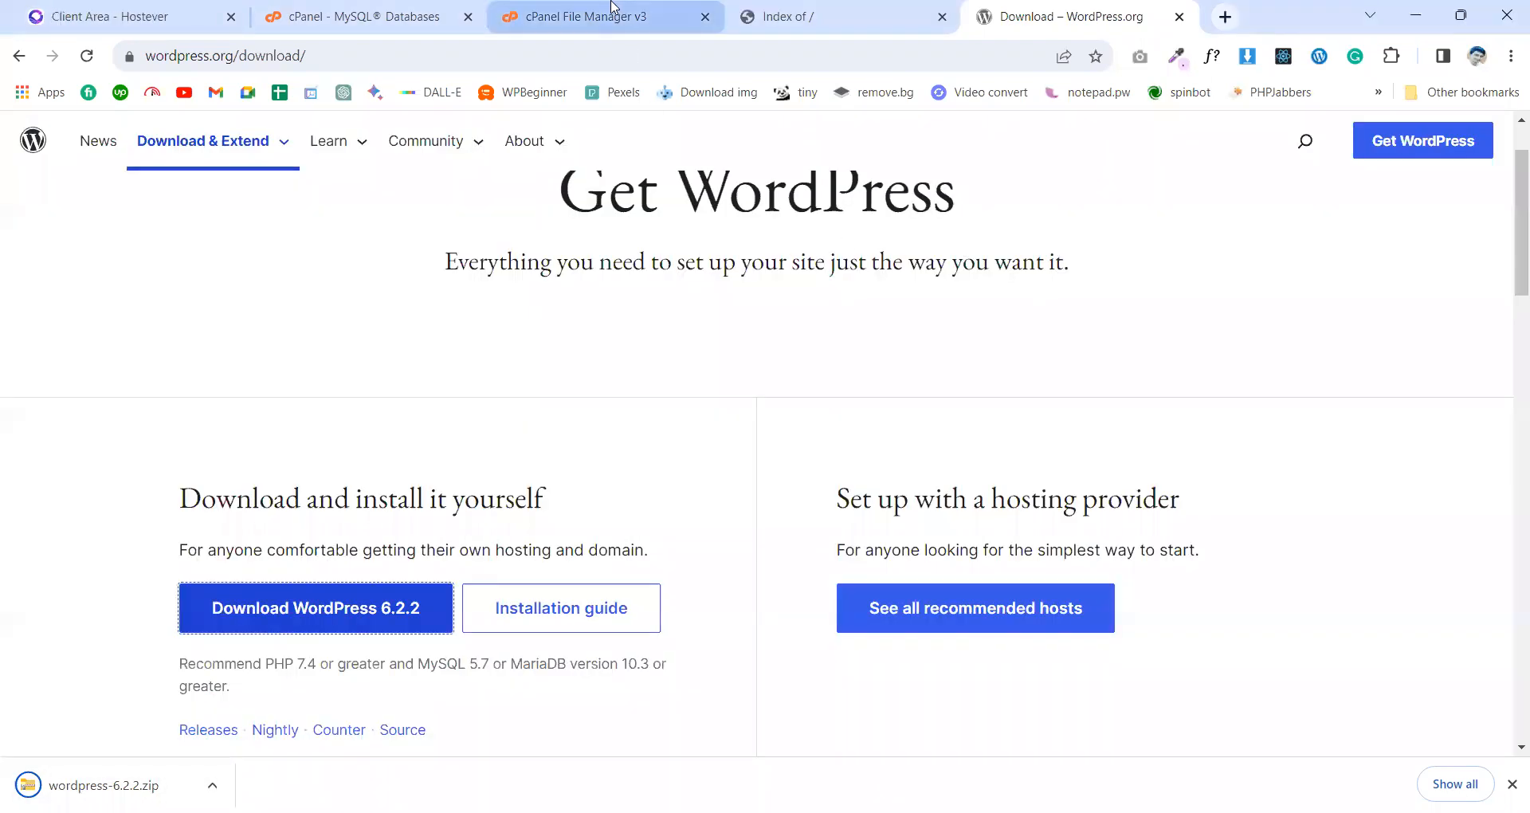
left_click(586, 16)
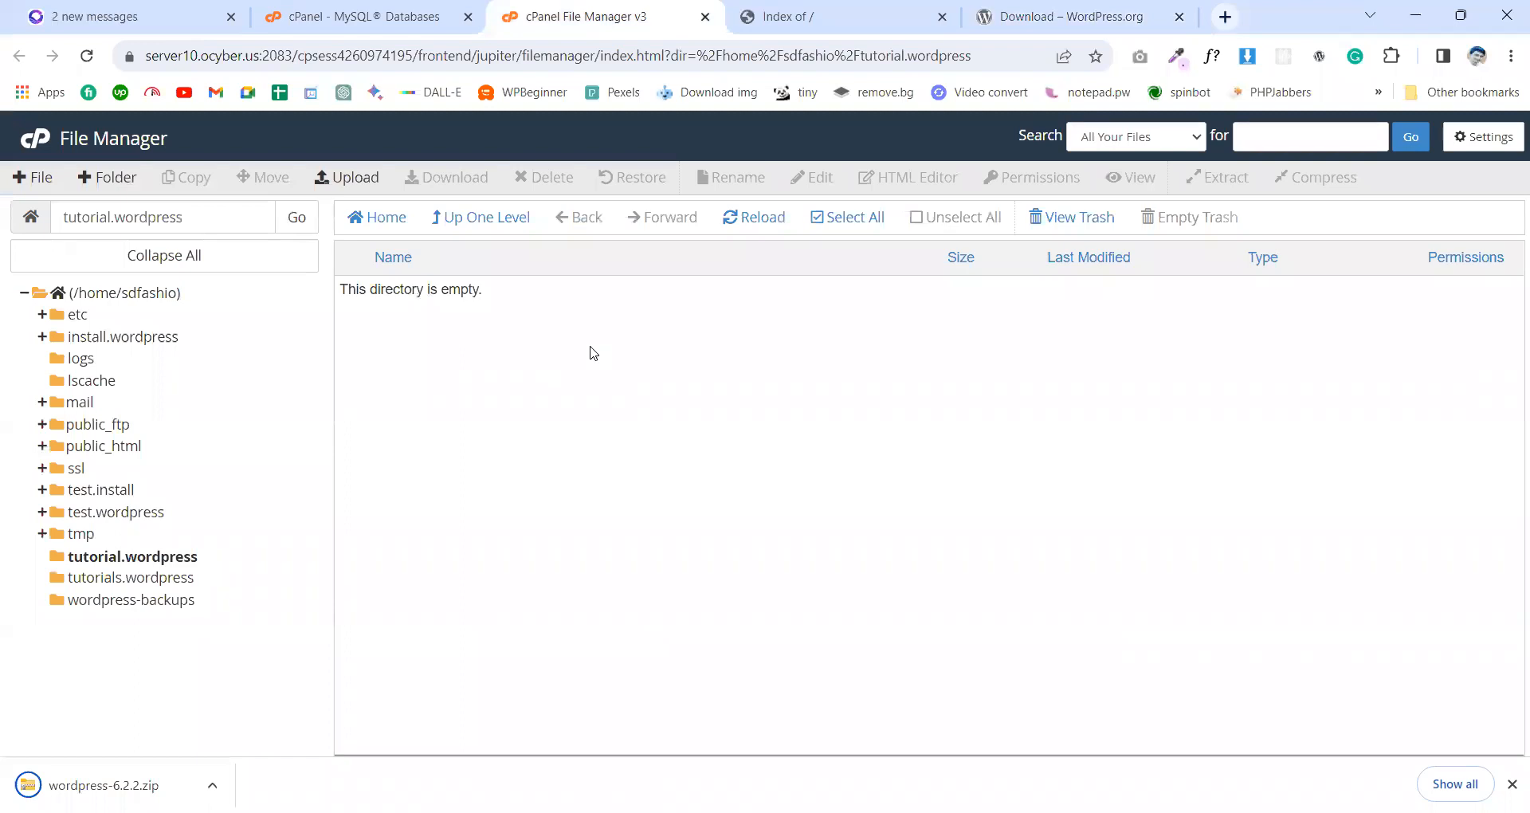
- Upload wordpress-6.2.2.zip into the tutorial.wordpress folder and return to its listing
left_click(354, 178)
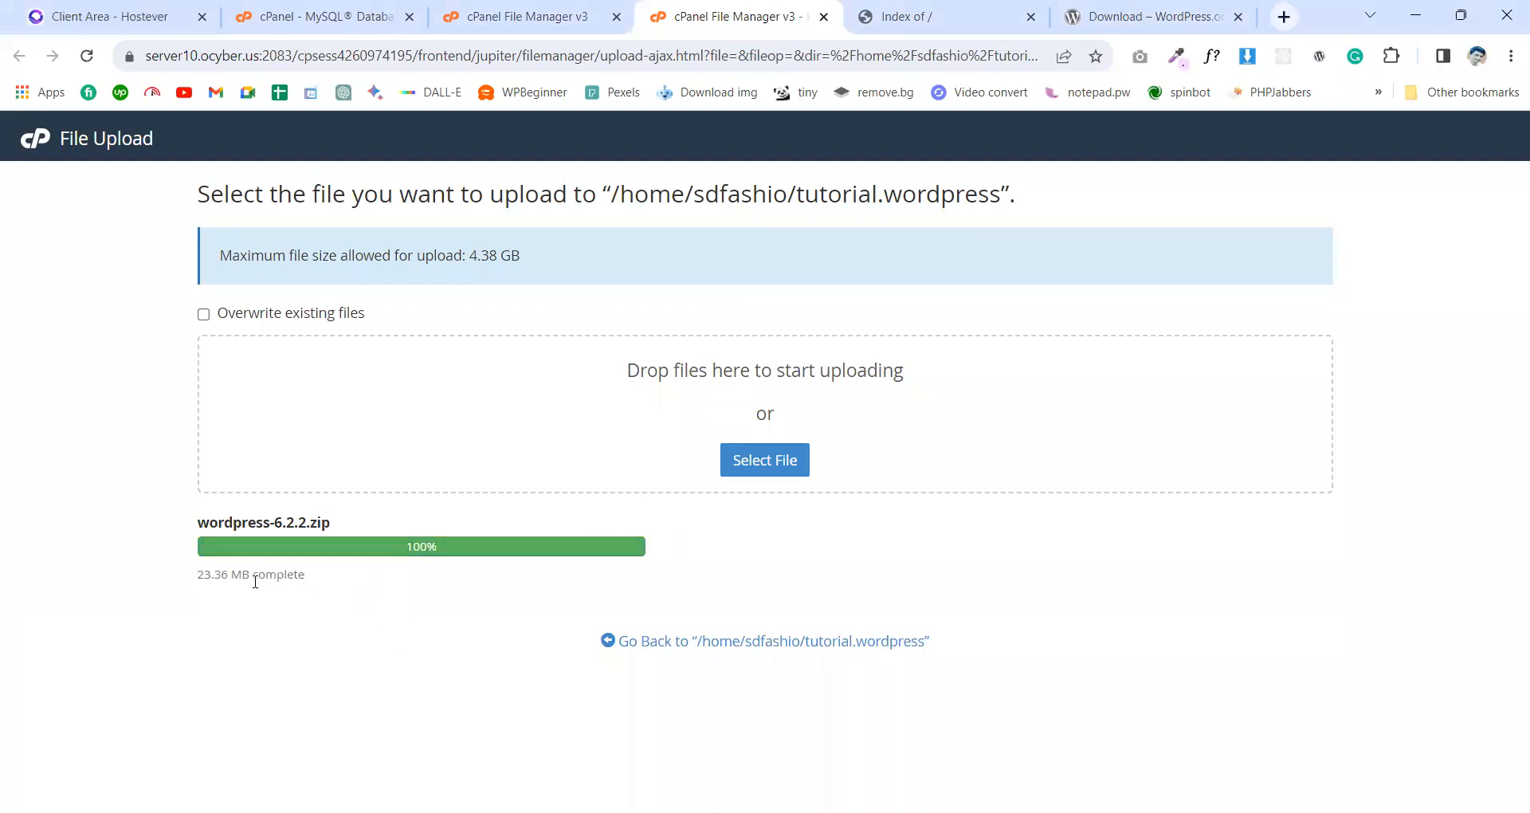
left_click(730, 645)
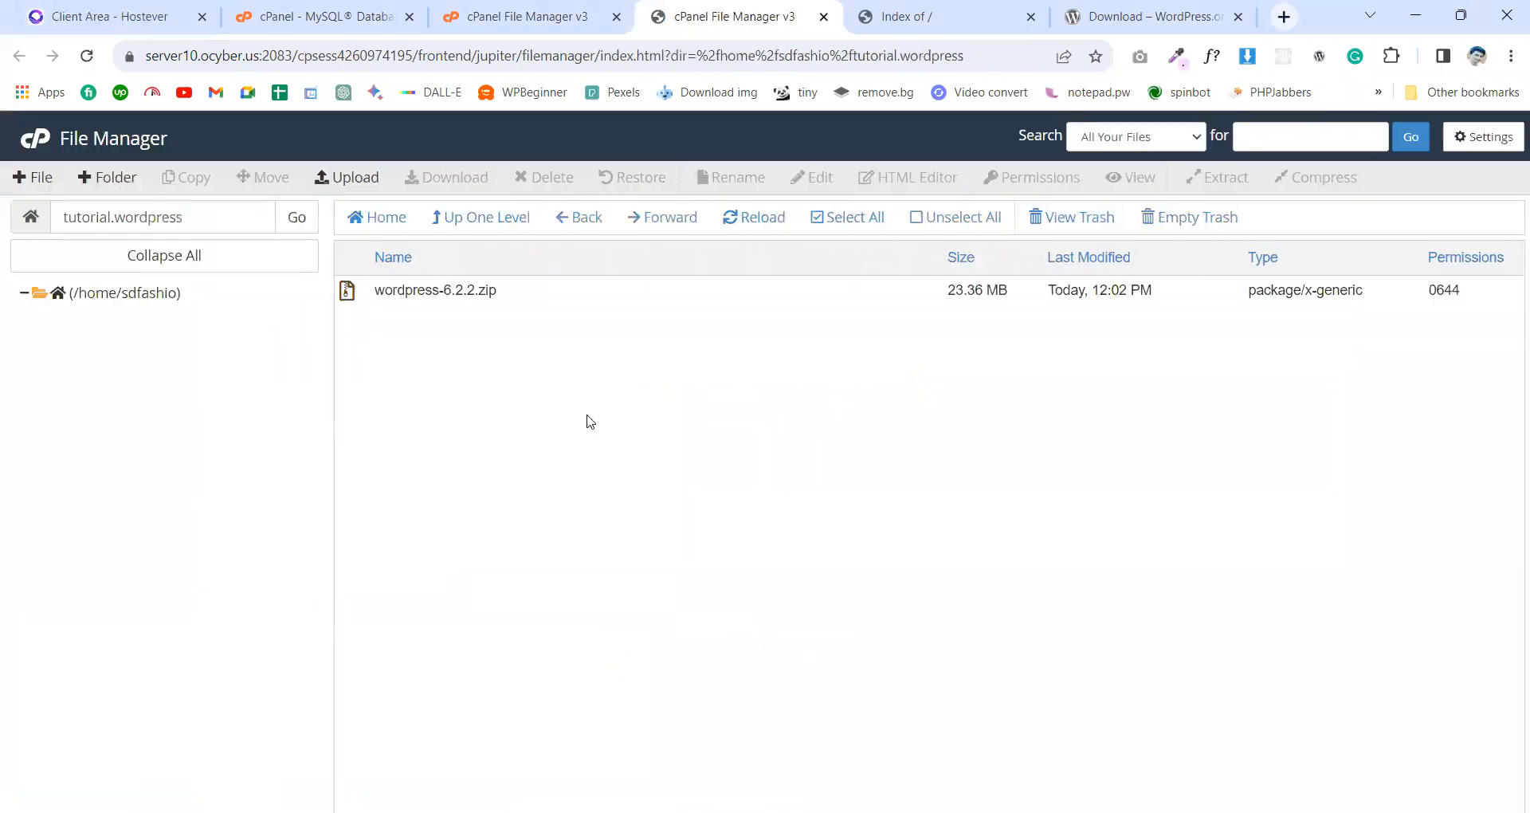
- Extract wordpress-6.2.2.zip into the tutorial.wordpress folder
right_click(539, 292)
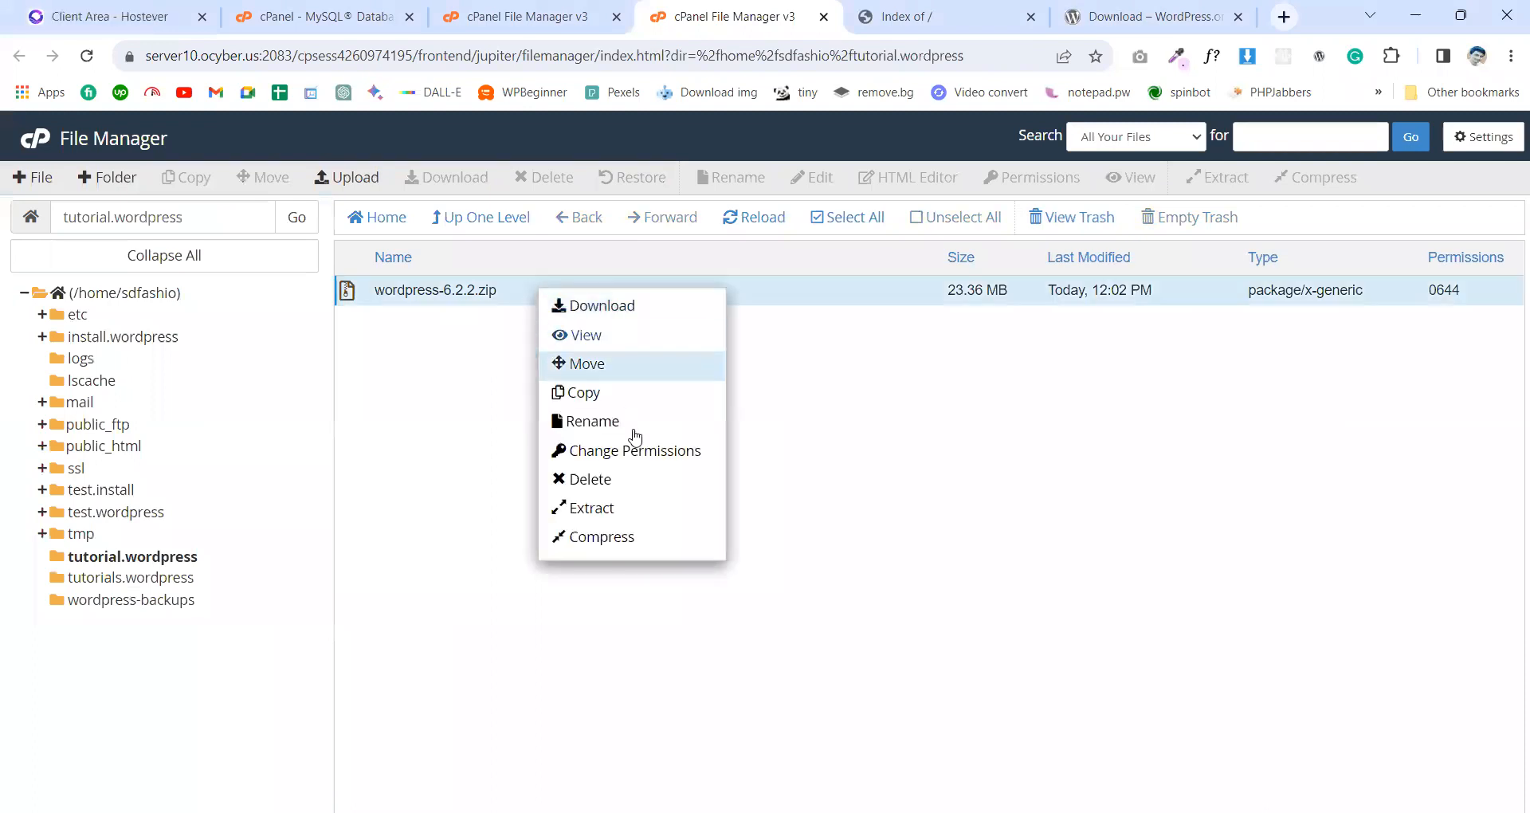
left_click(613, 511)
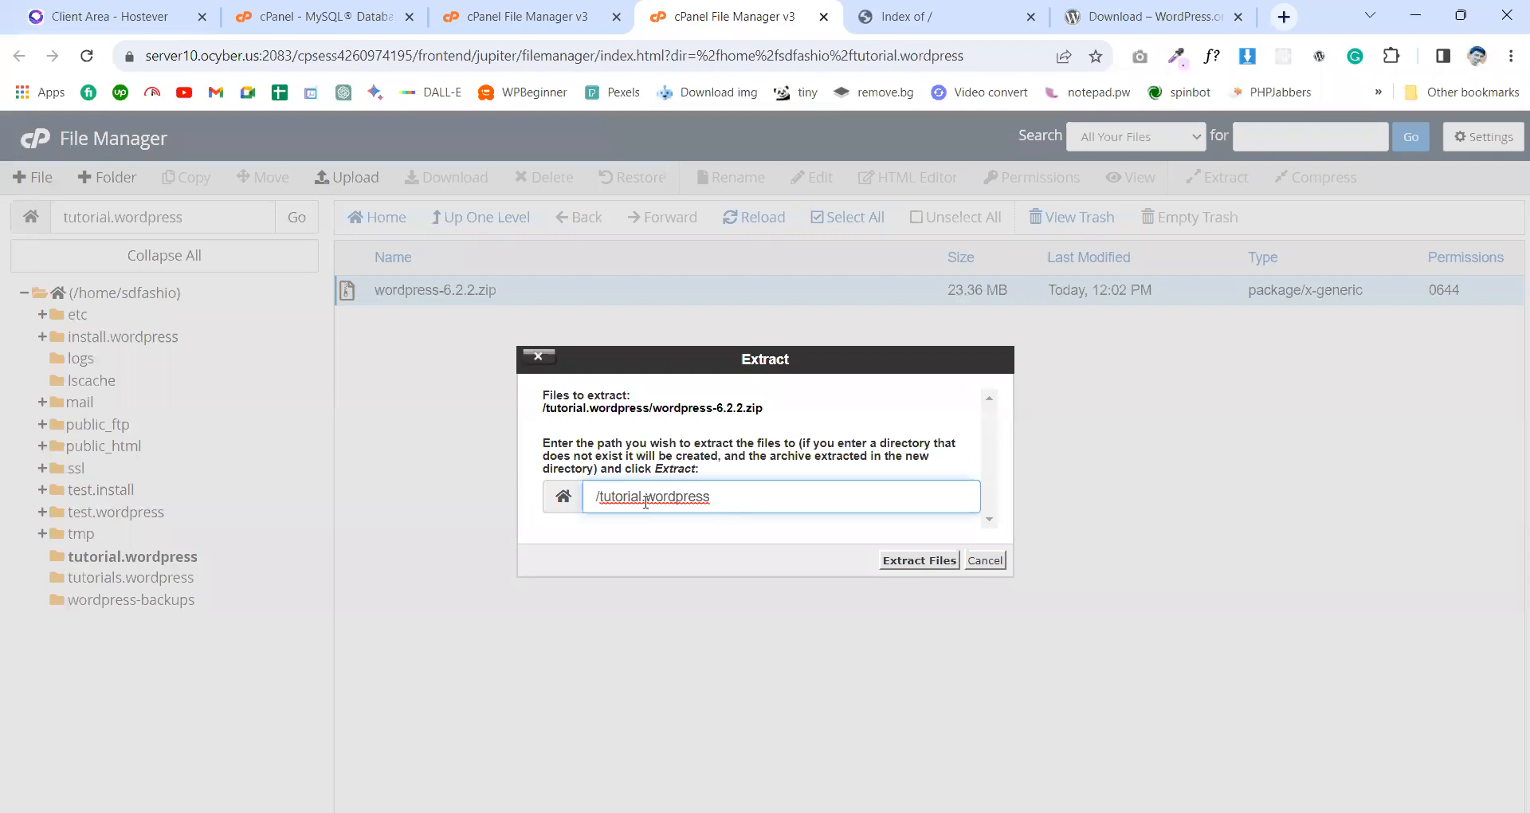
left_click(917, 562)
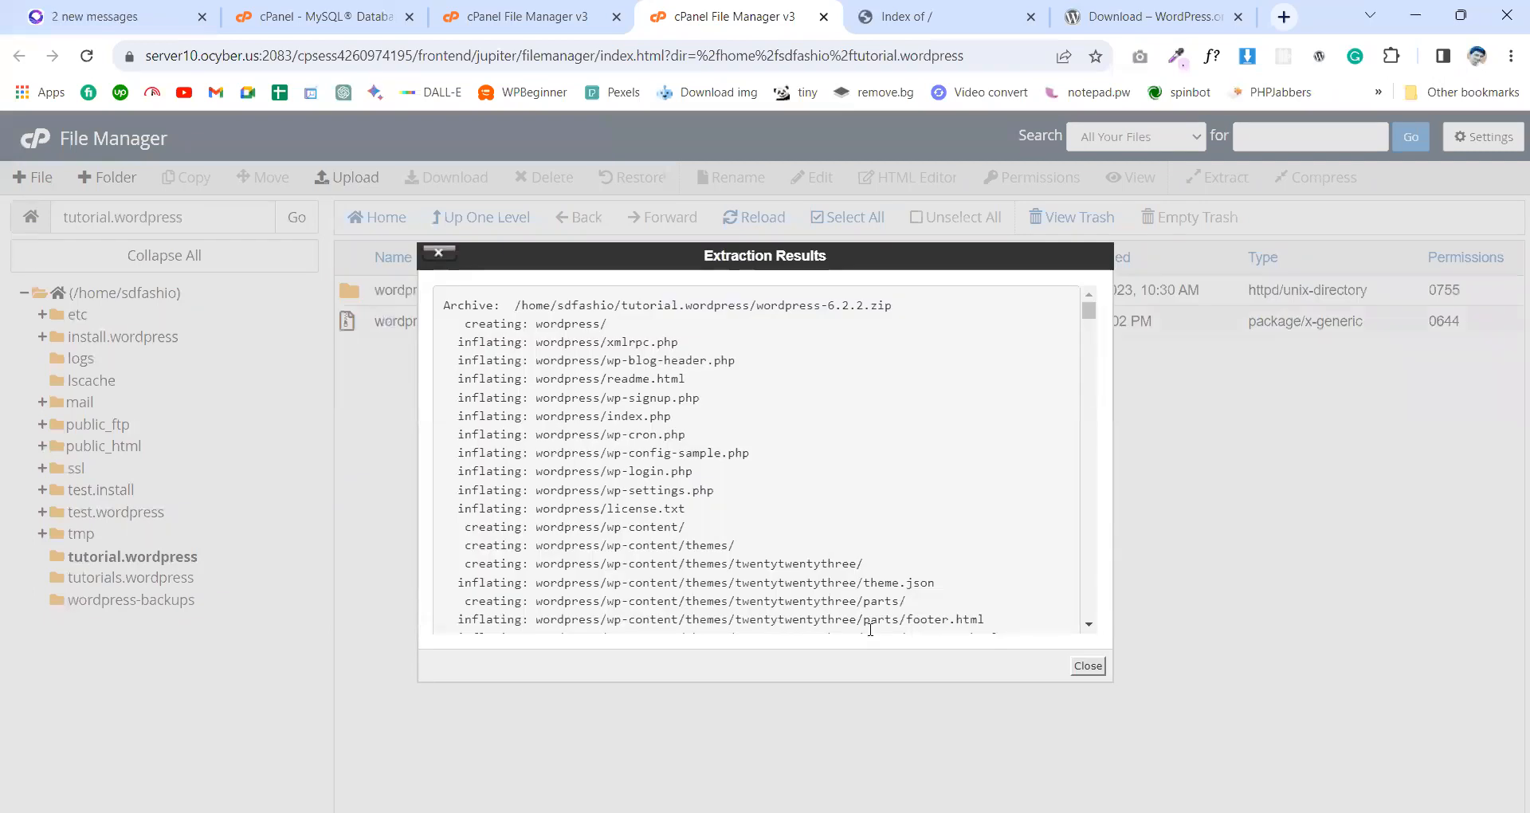
scroll(821, 535, "down", 5)
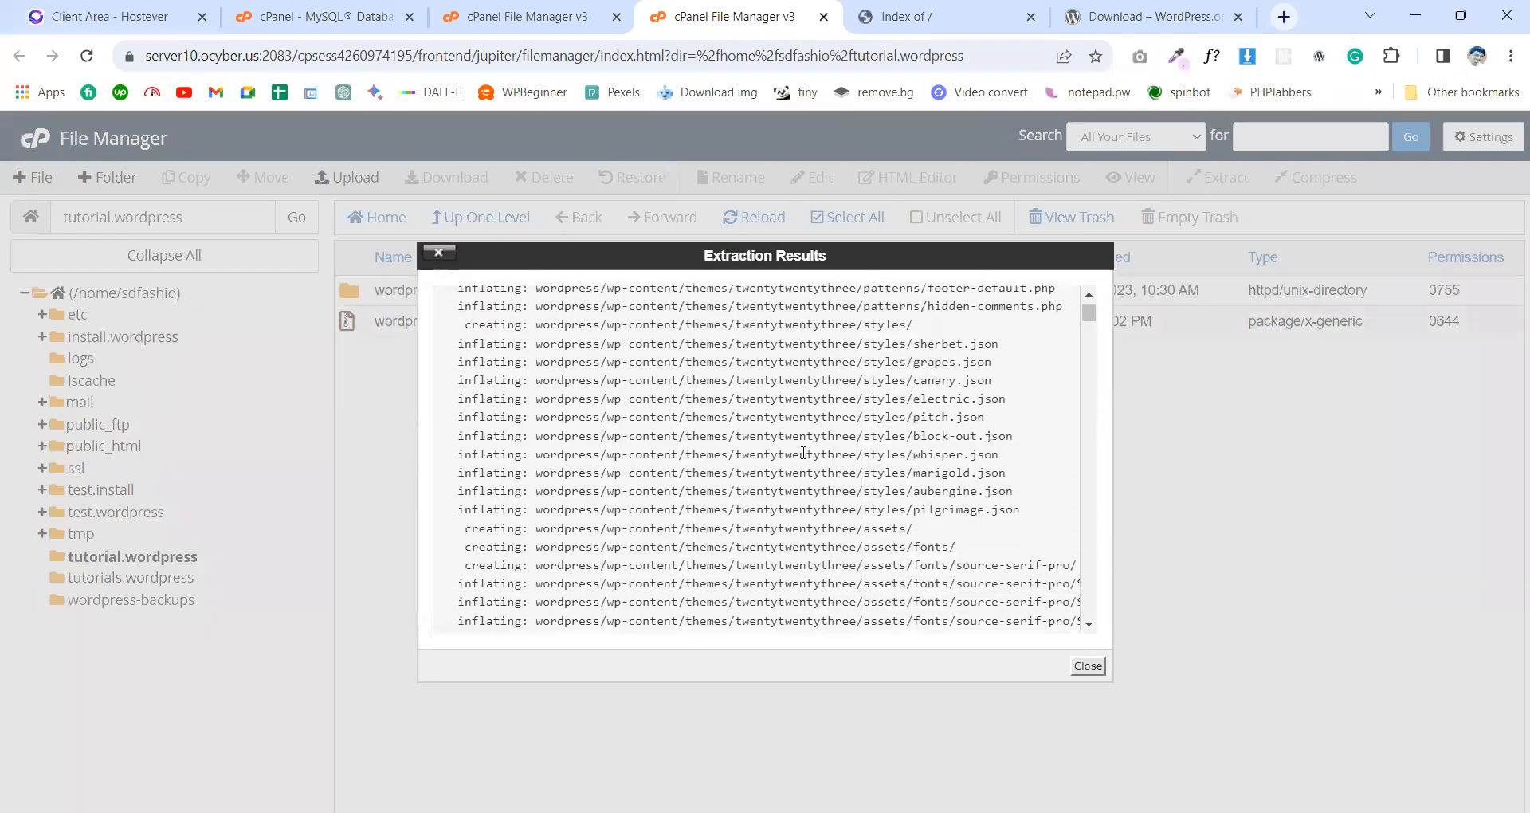
scroll(820, 533, "down", 5)
scroll(819, 534, "down", 5)
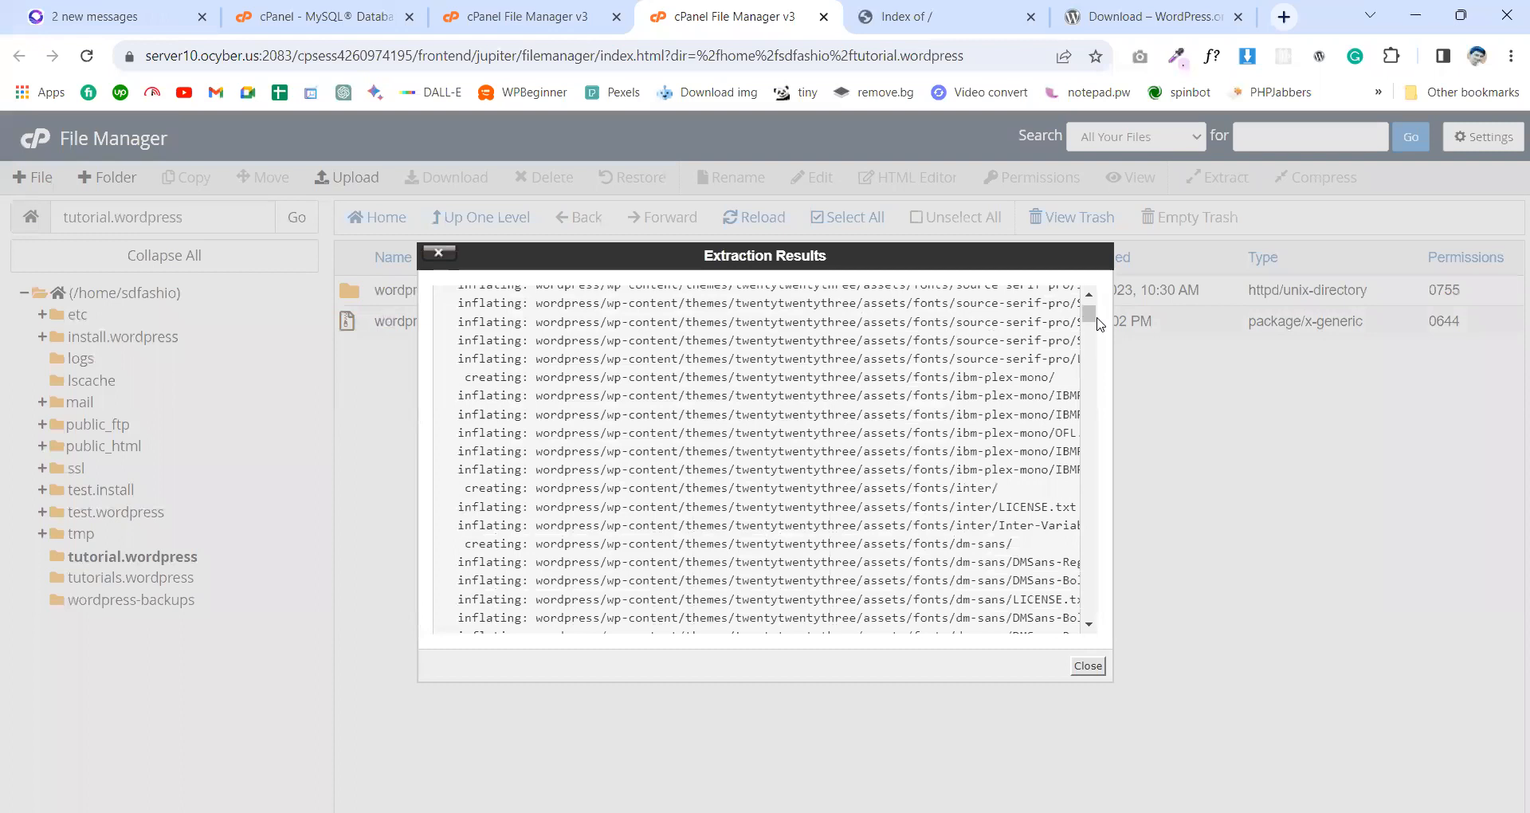
mouse_move(1089, 321)
left_mouse_down()
mouse_move(1088, 622)
mouse_move(1092, 320)
left_mouse_up()
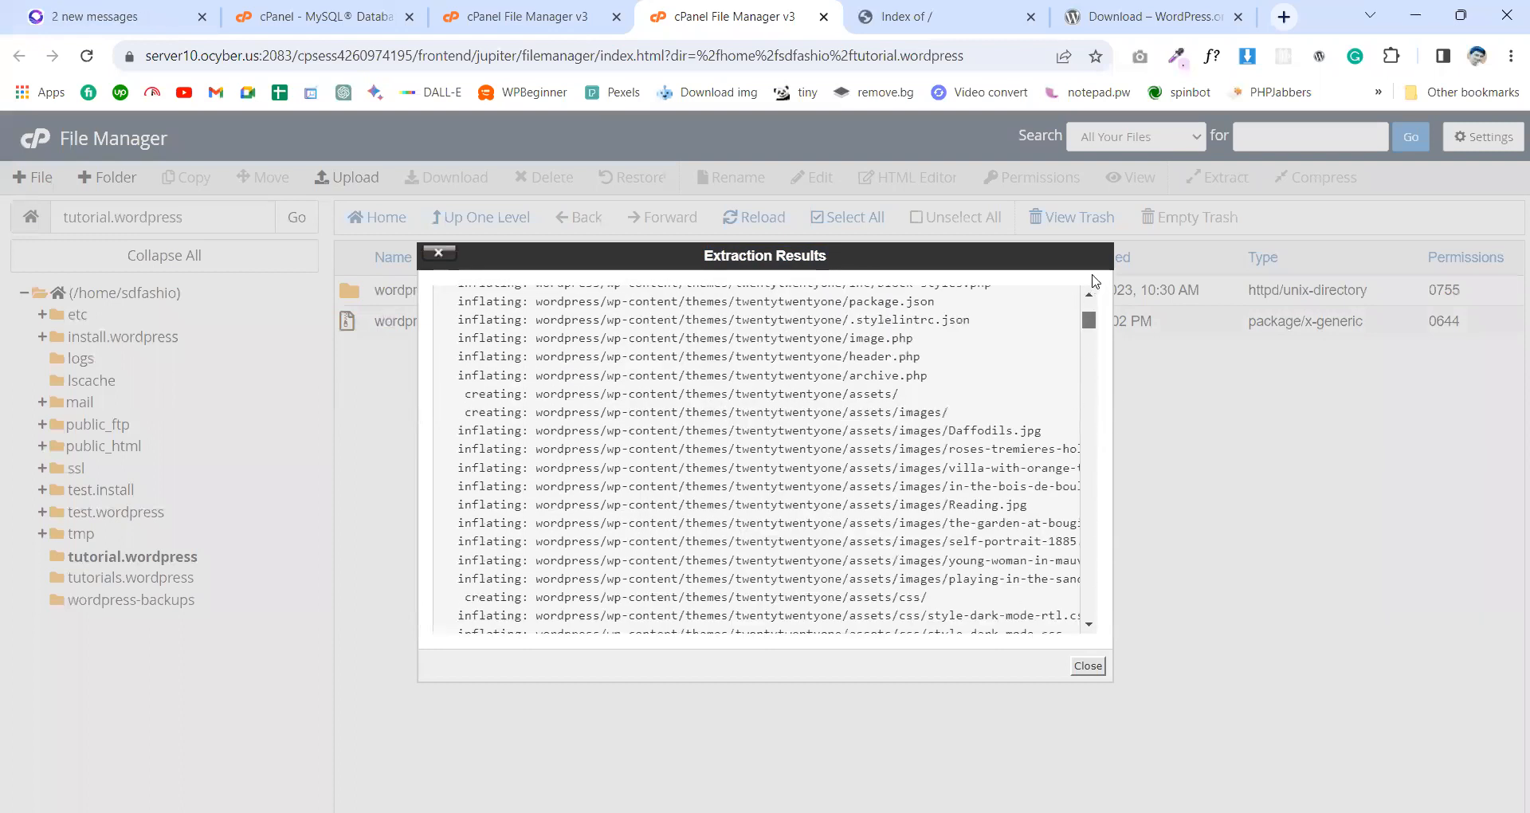
left_click(1088, 666)
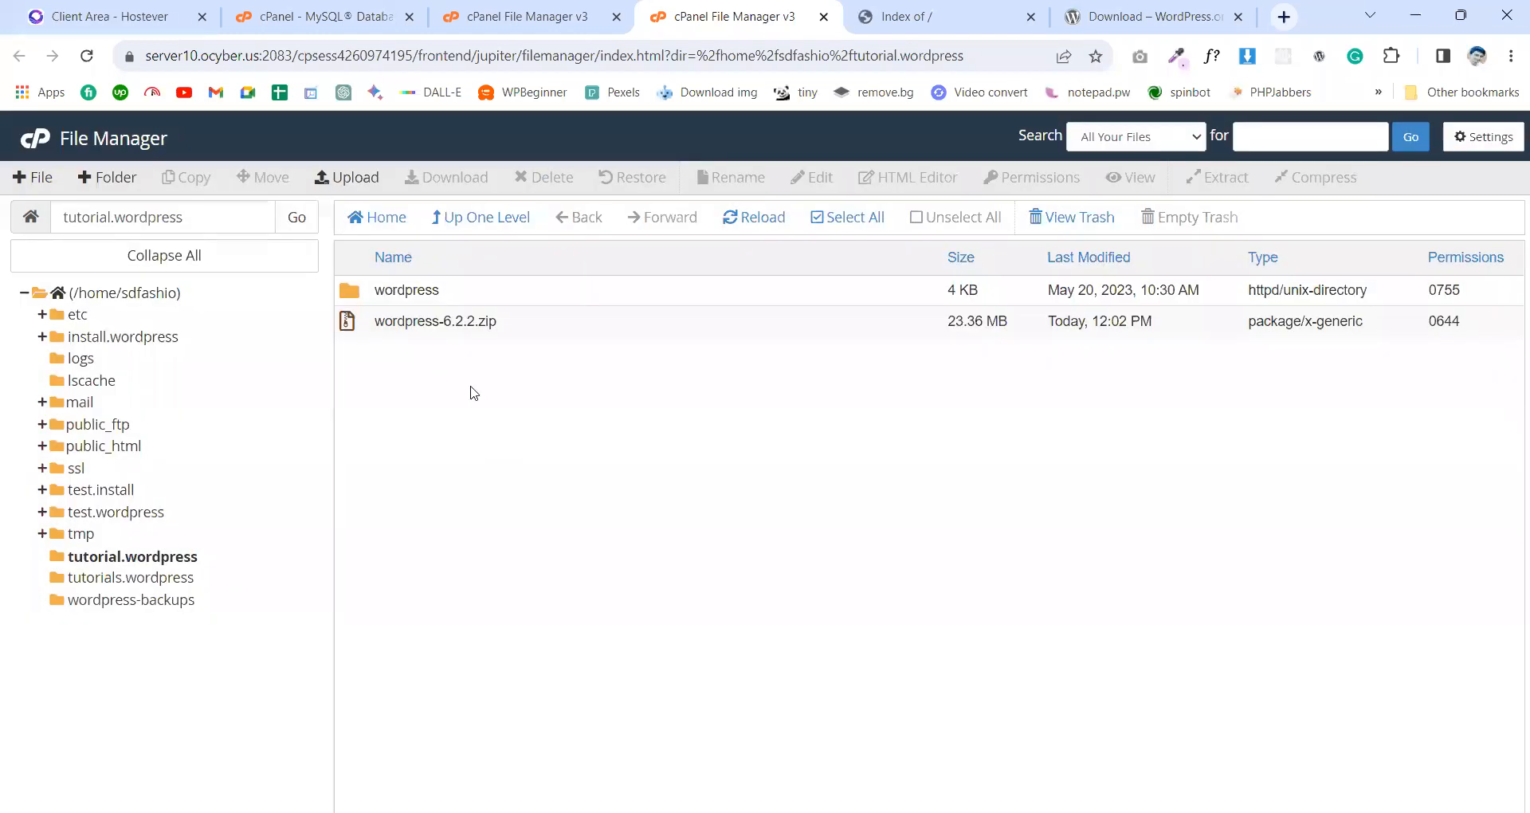
- Look inside the extracted wordpress folder to confirm the WordPress files are there
double_click(407, 290)
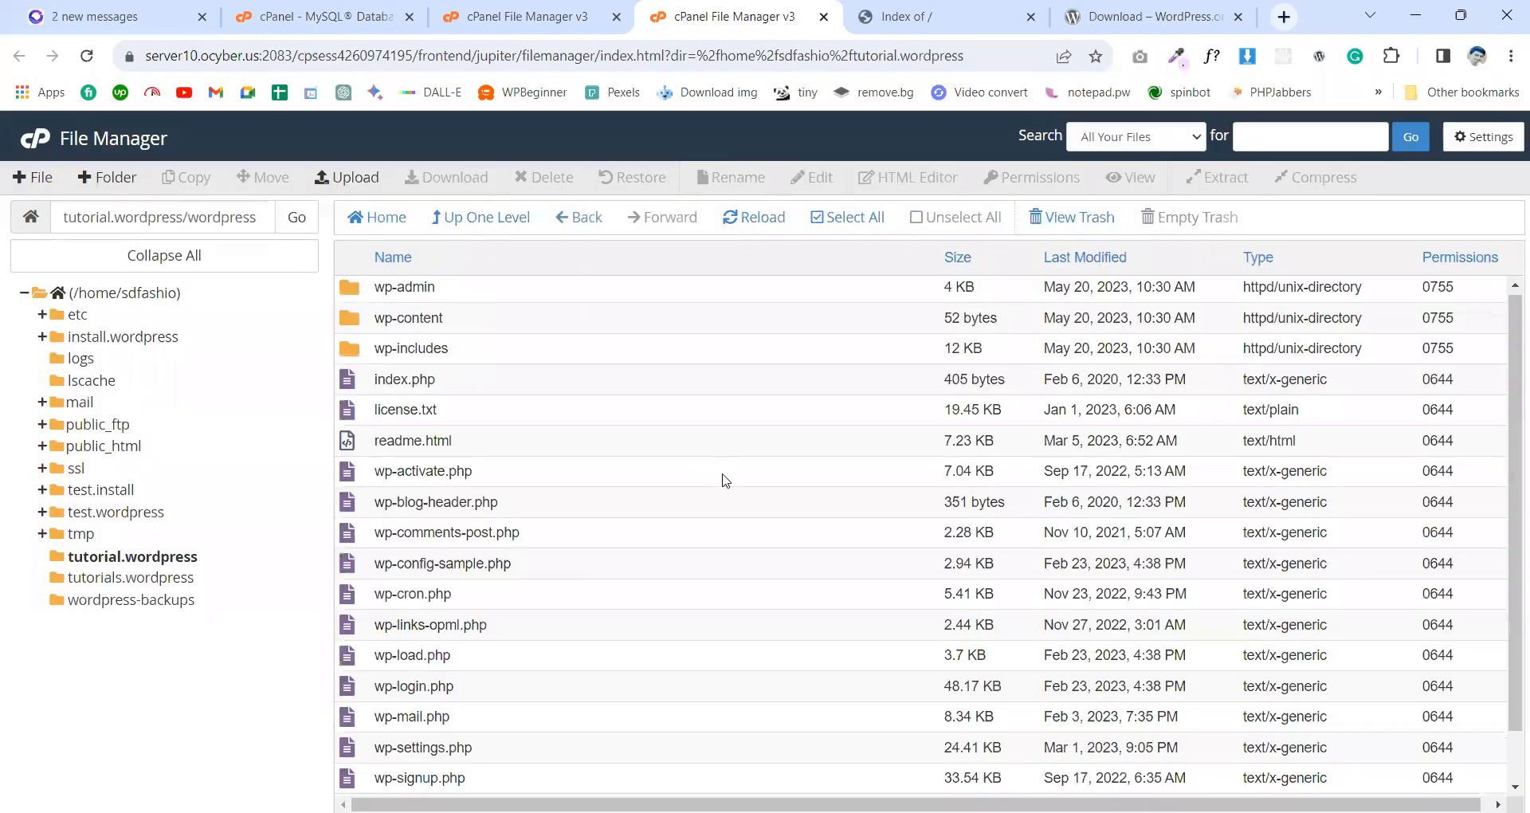
scroll(722, 478, "down", 3)
scroll(723, 479, "up", 1)
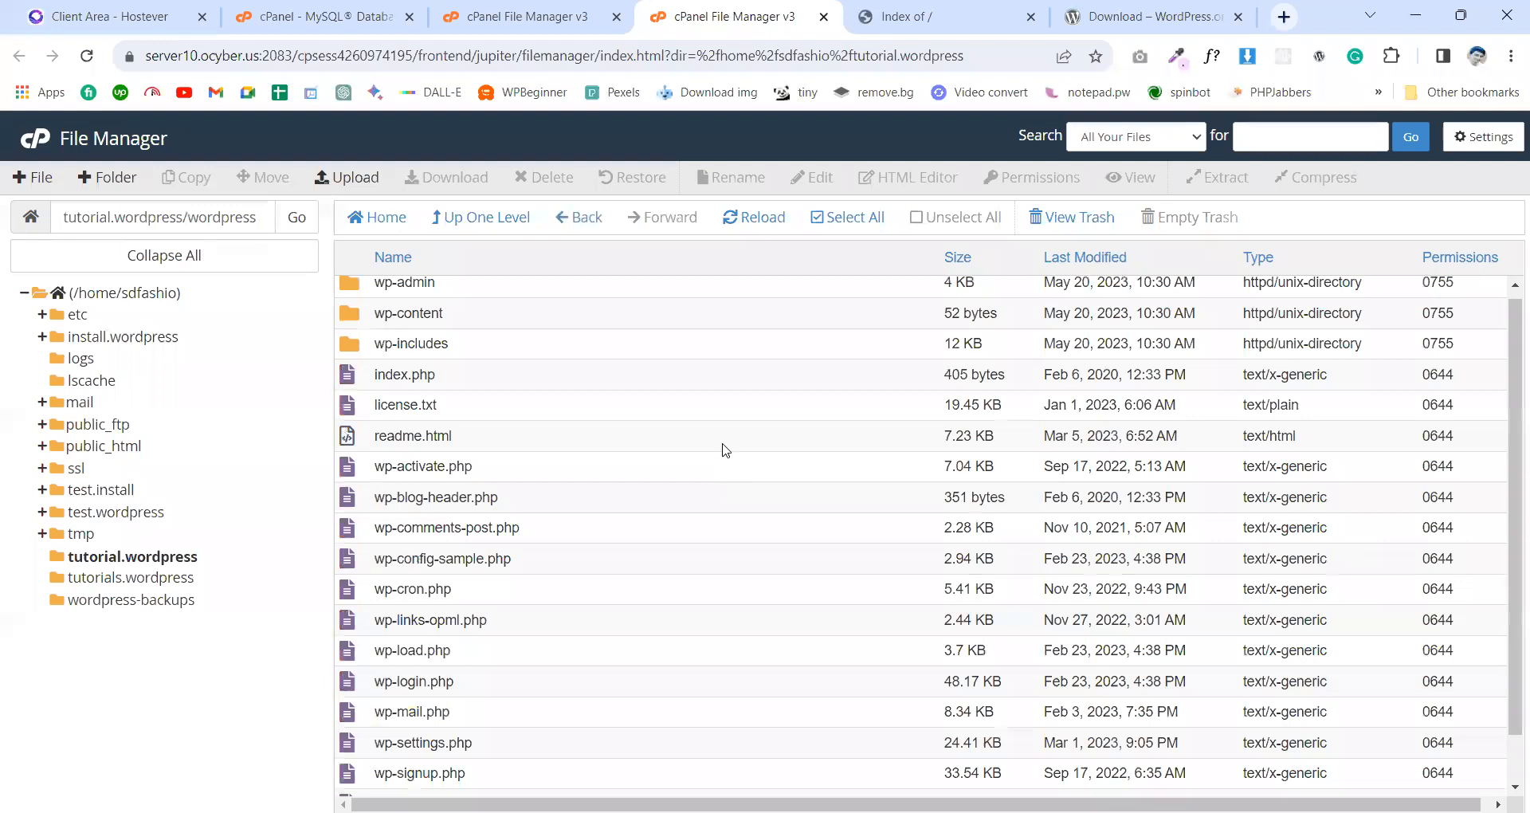
scroll(721, 450, "up", 1)
scroll(636, 353, "down", 2)
scroll(636, 359, "up", 2)
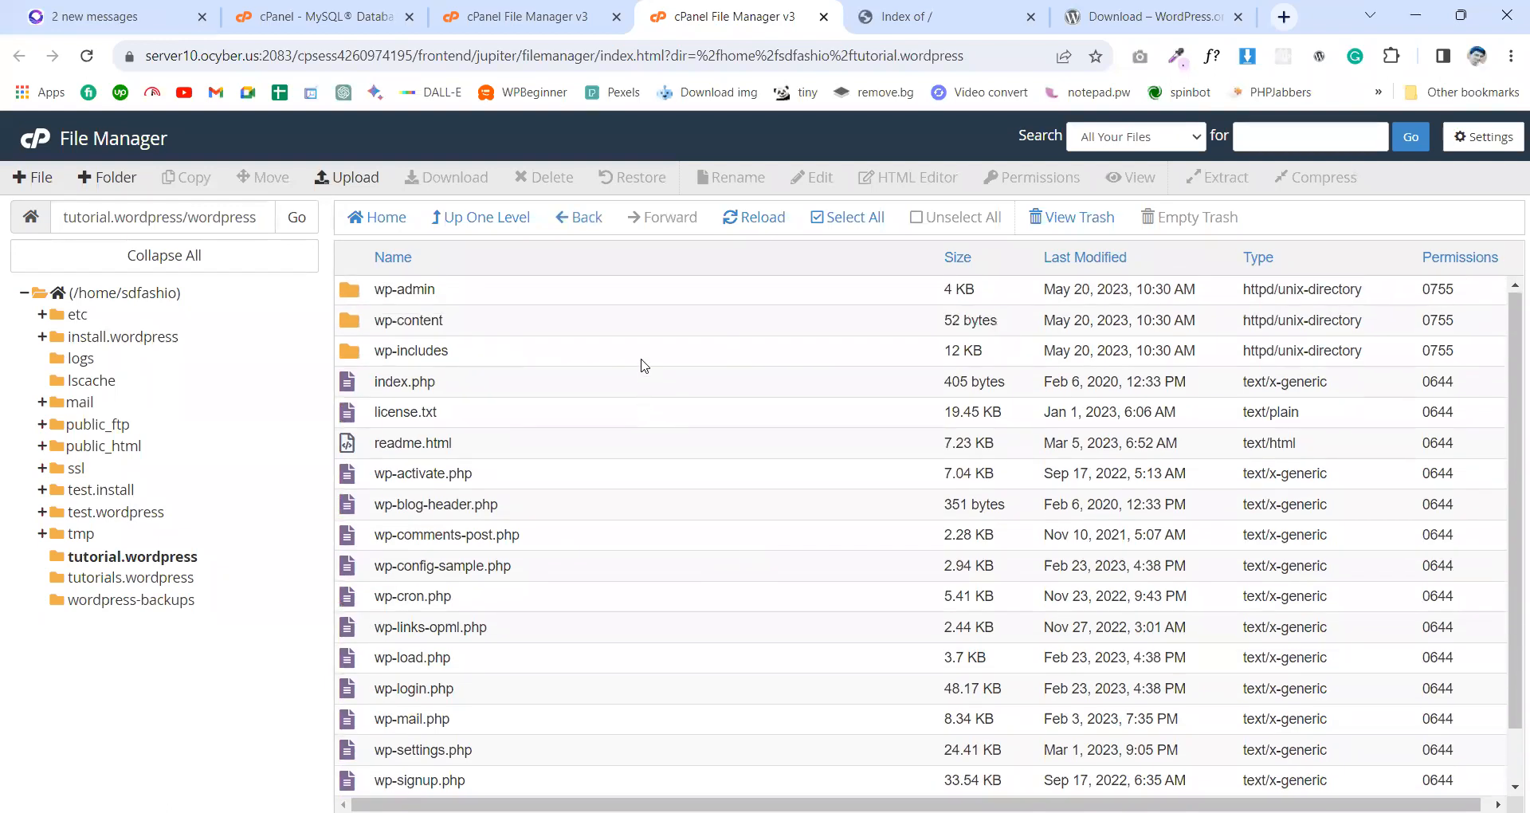
left_click(587, 218)
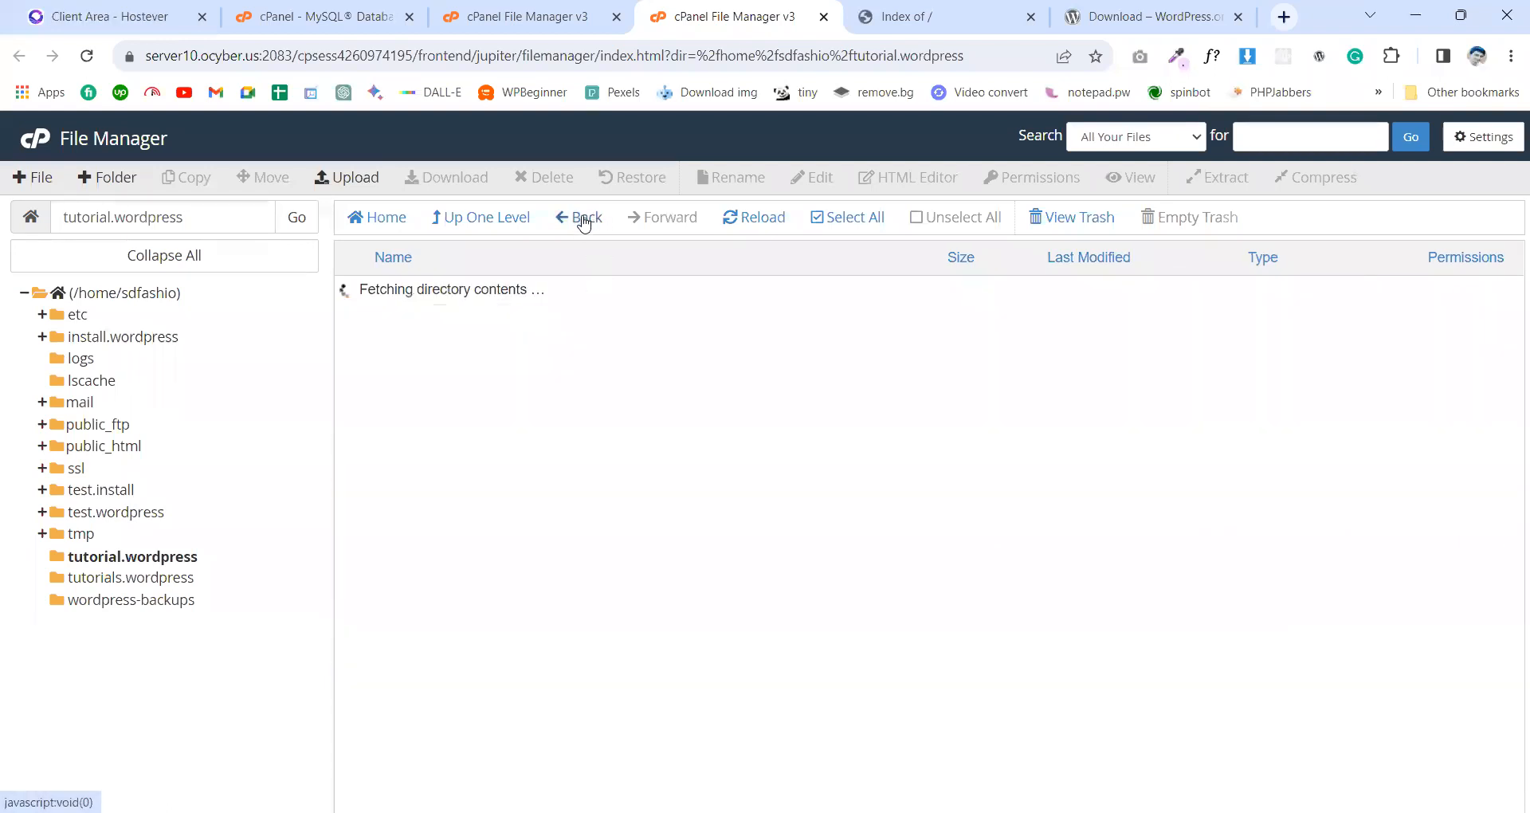
- Permanently delete wordpress-6.2.2.zip, skipping the trash
right_click(532, 329)
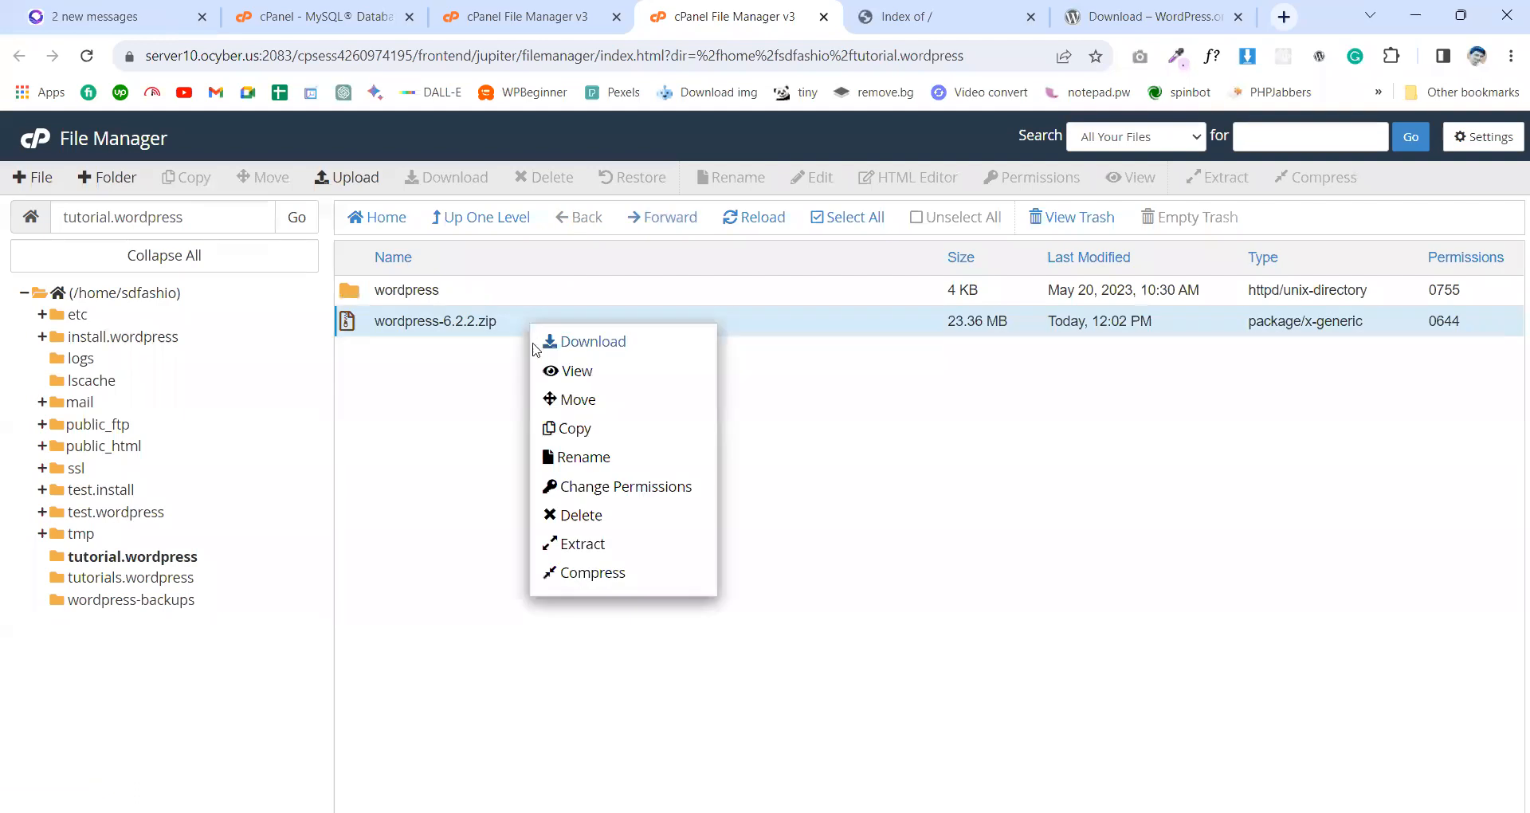
left_click(587, 517)
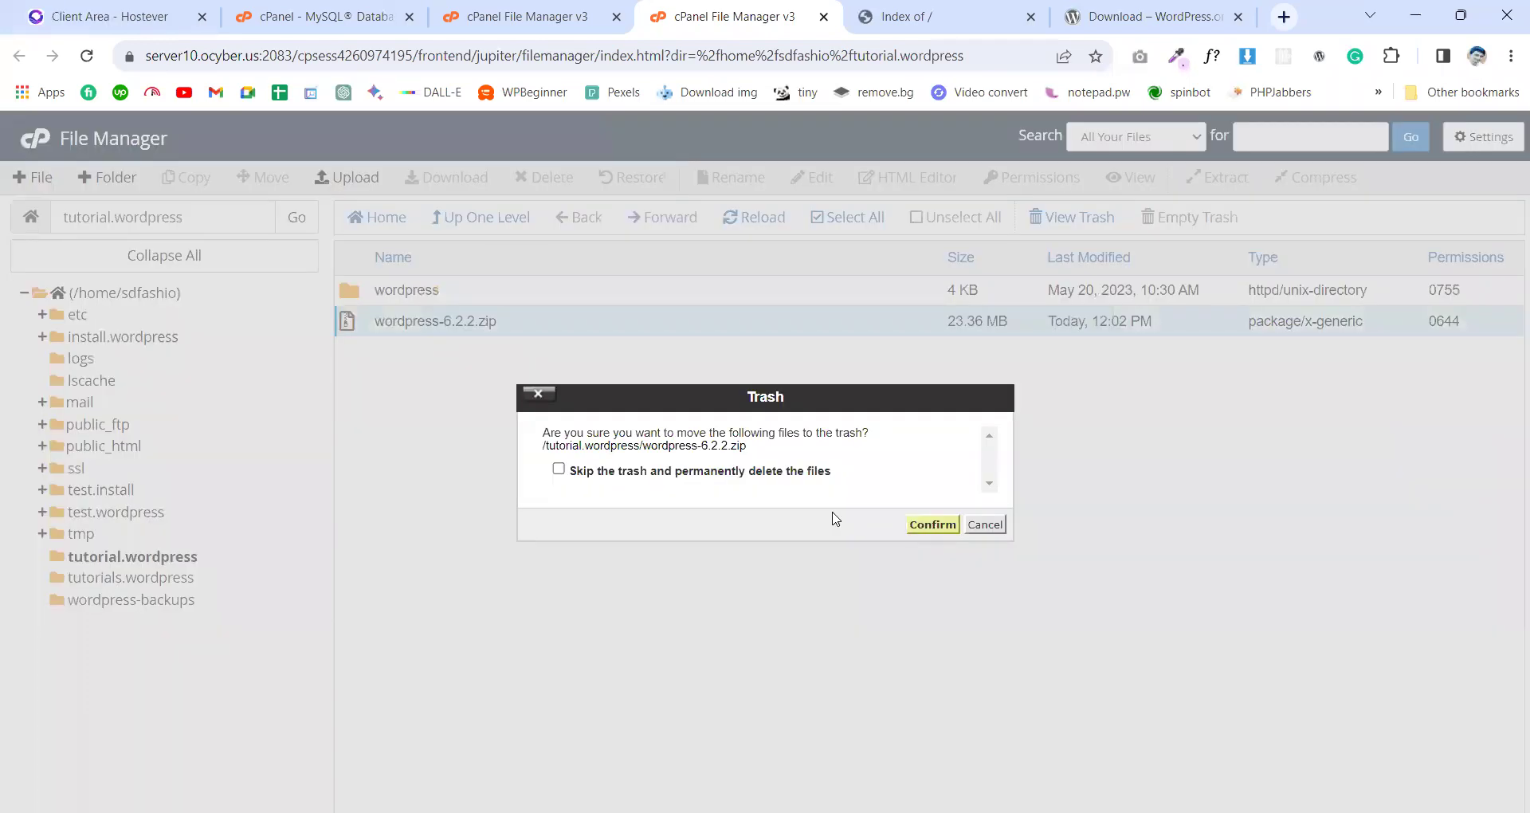
left_click(557, 469)
left_click(933, 525)
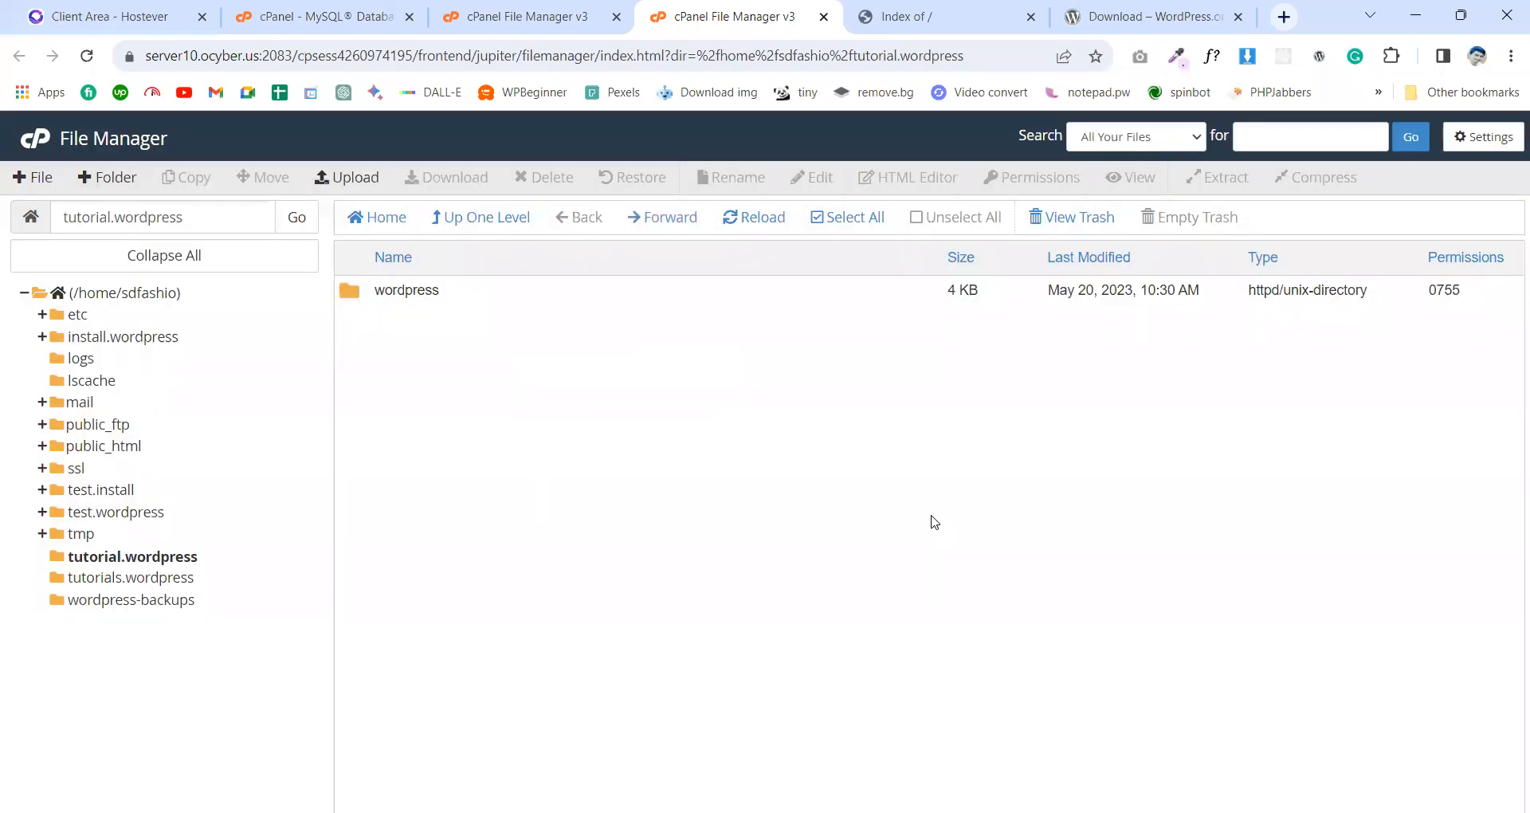
- Select every file inside the wordpress folder and start moving them
double_click(566, 303)
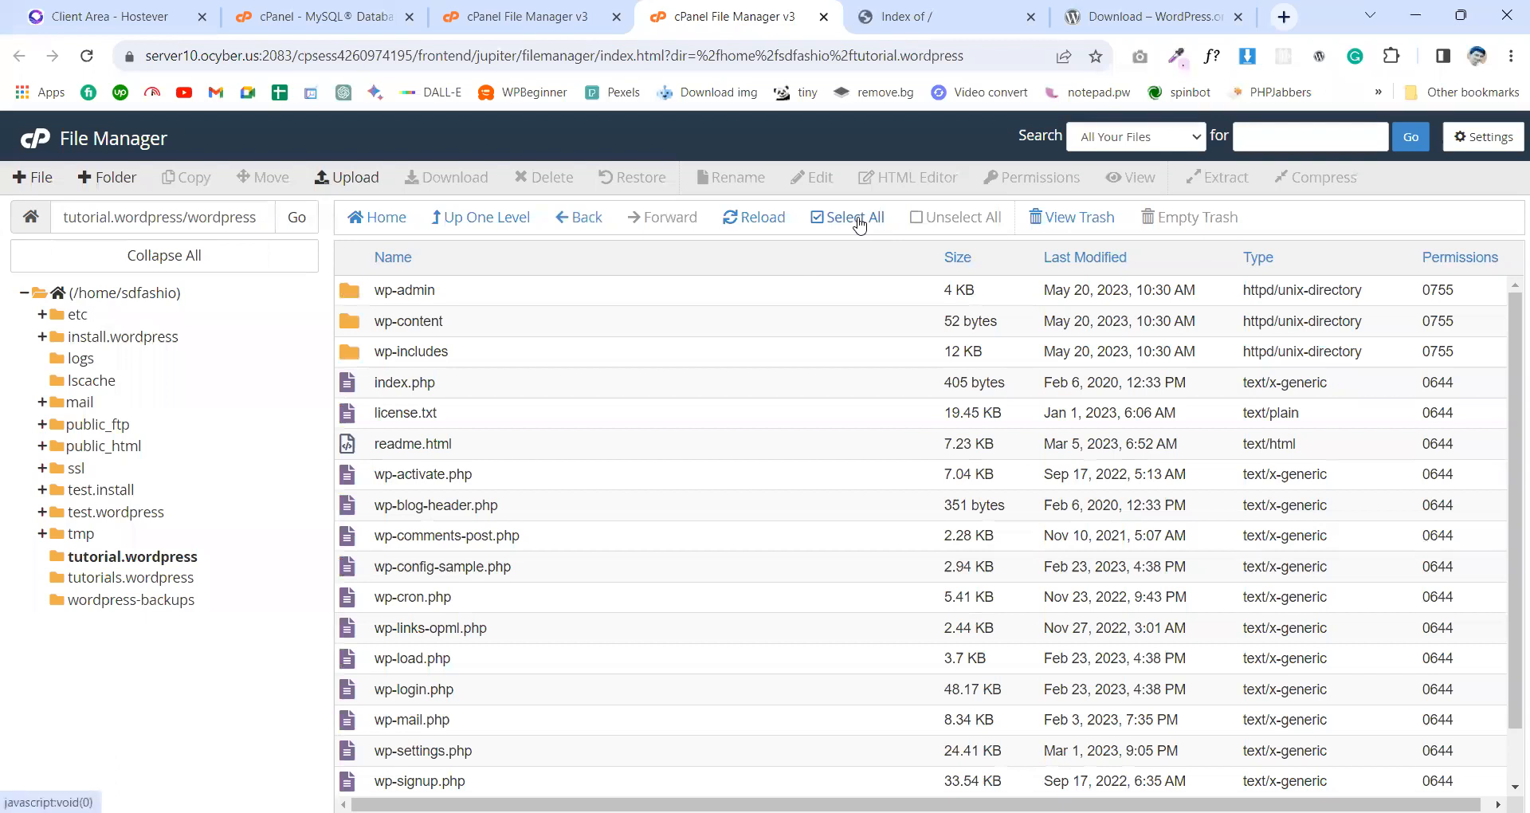
left_click(579, 217)
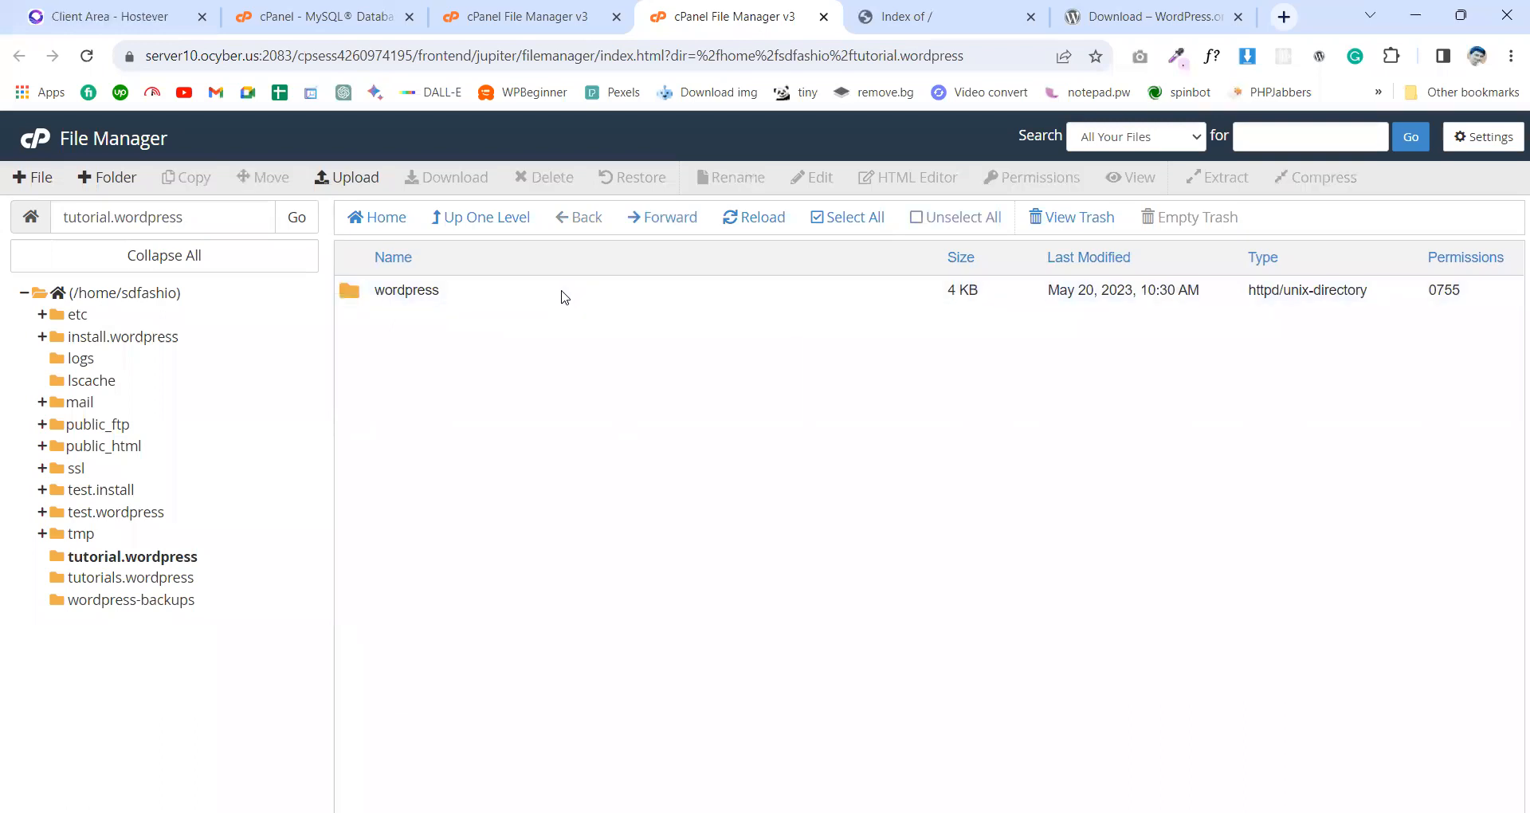
double_click(406, 289)
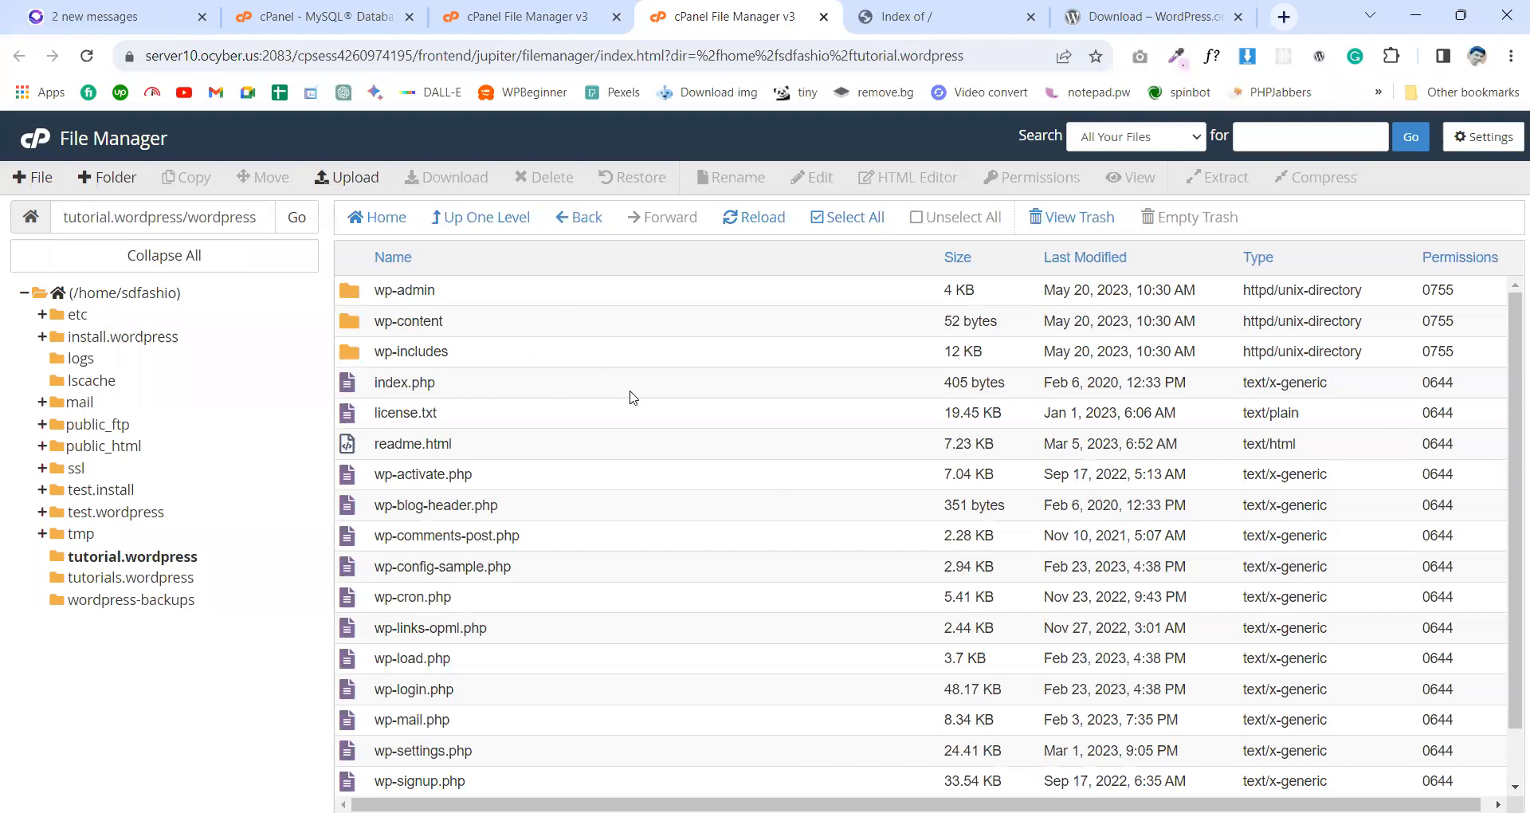
left_click(847, 216)
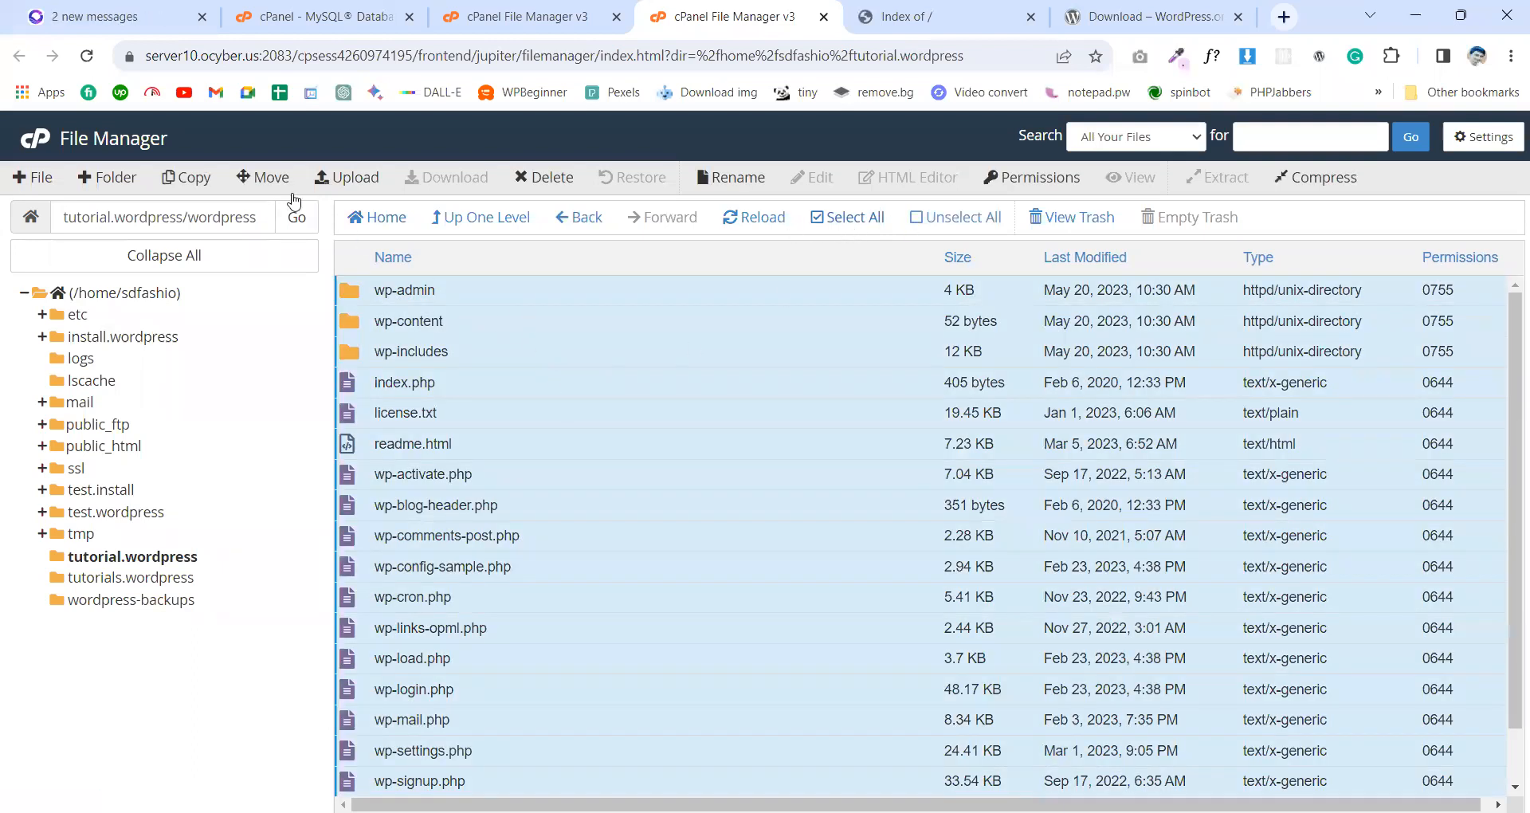
left_click(272, 179)
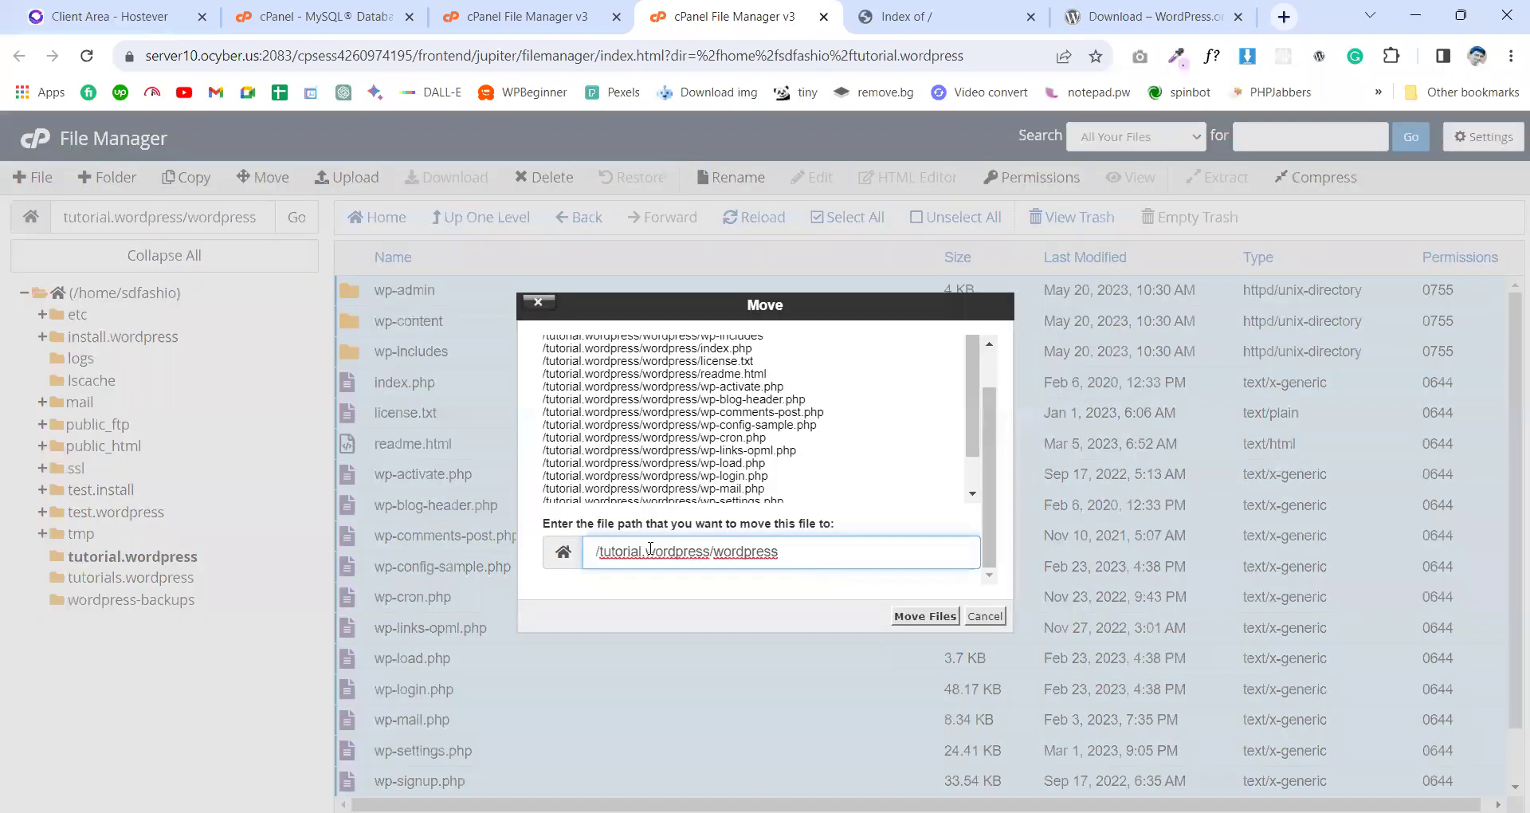
- Set the destination to /tutorial.wordpress/ and move the files there
left_click(798, 553)
key("BackSpace")
key("BackSpace")
key("BackSpace")
key("BackSpace")
key("BackSpace")
left_click_drag(717, 551, 589, 556)
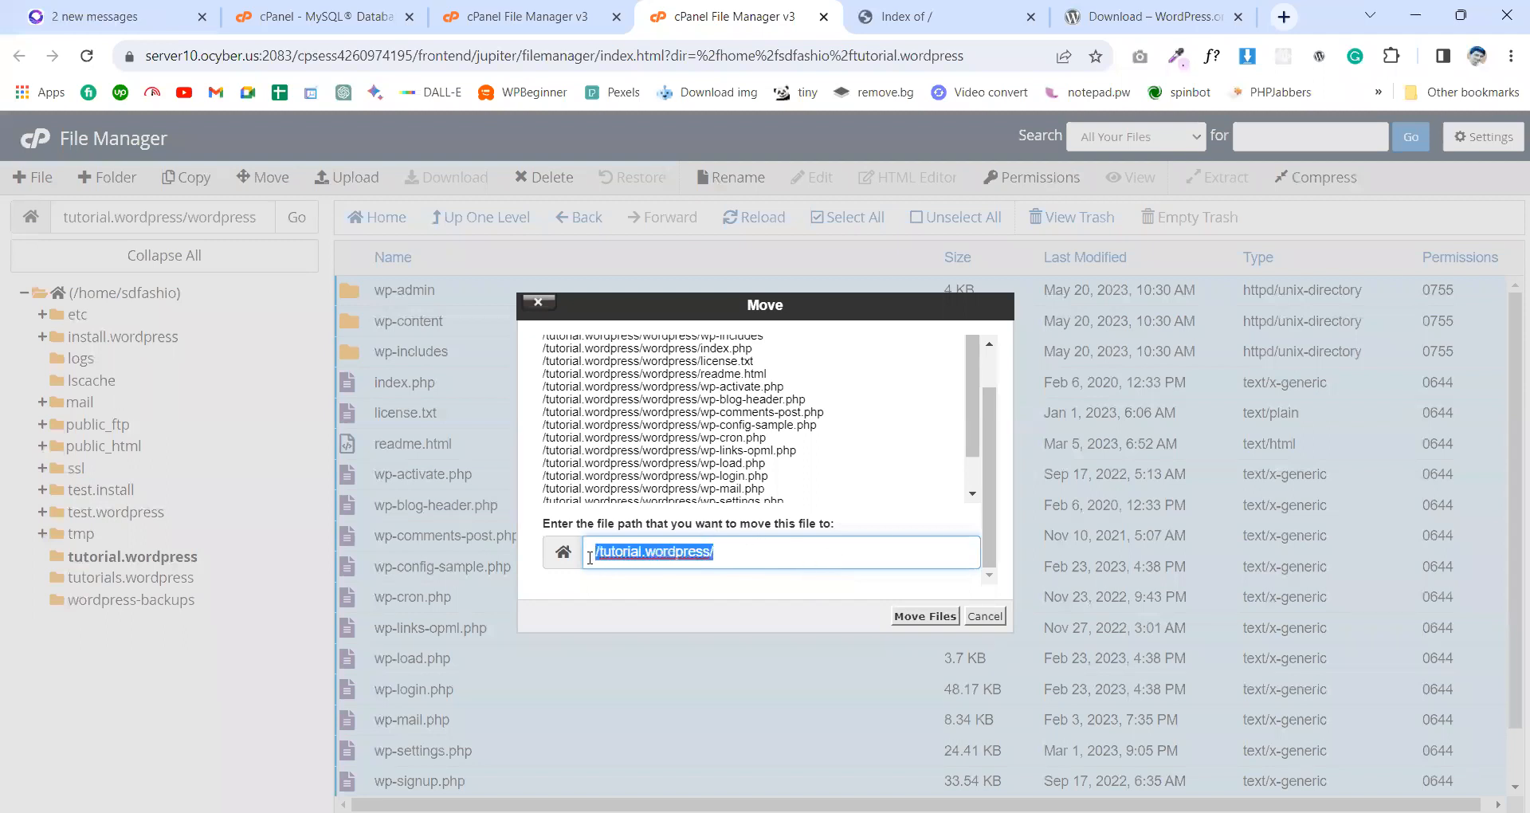
left_click(732, 553)
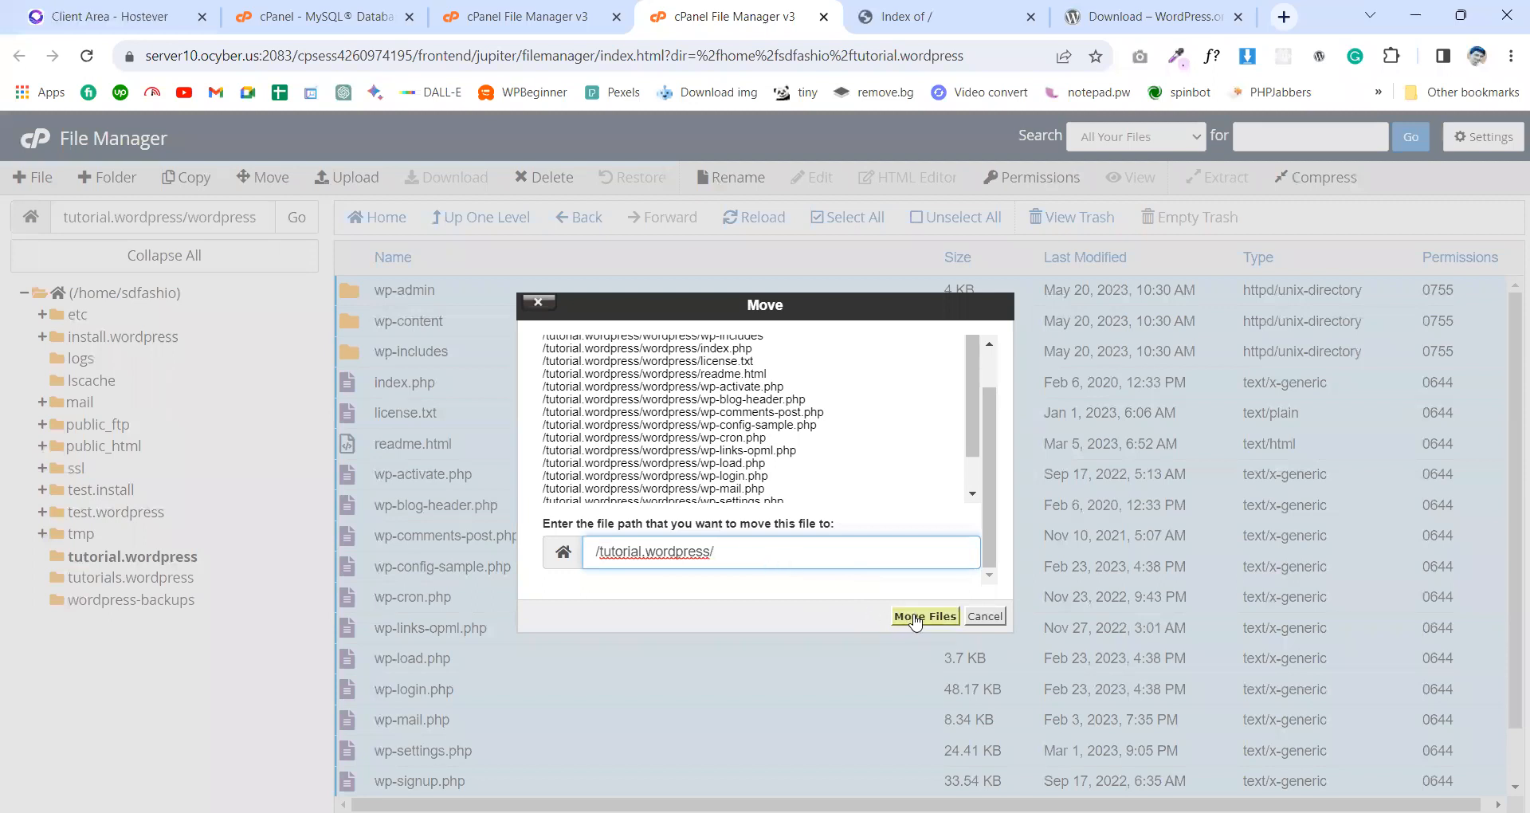
left_click(923, 615)
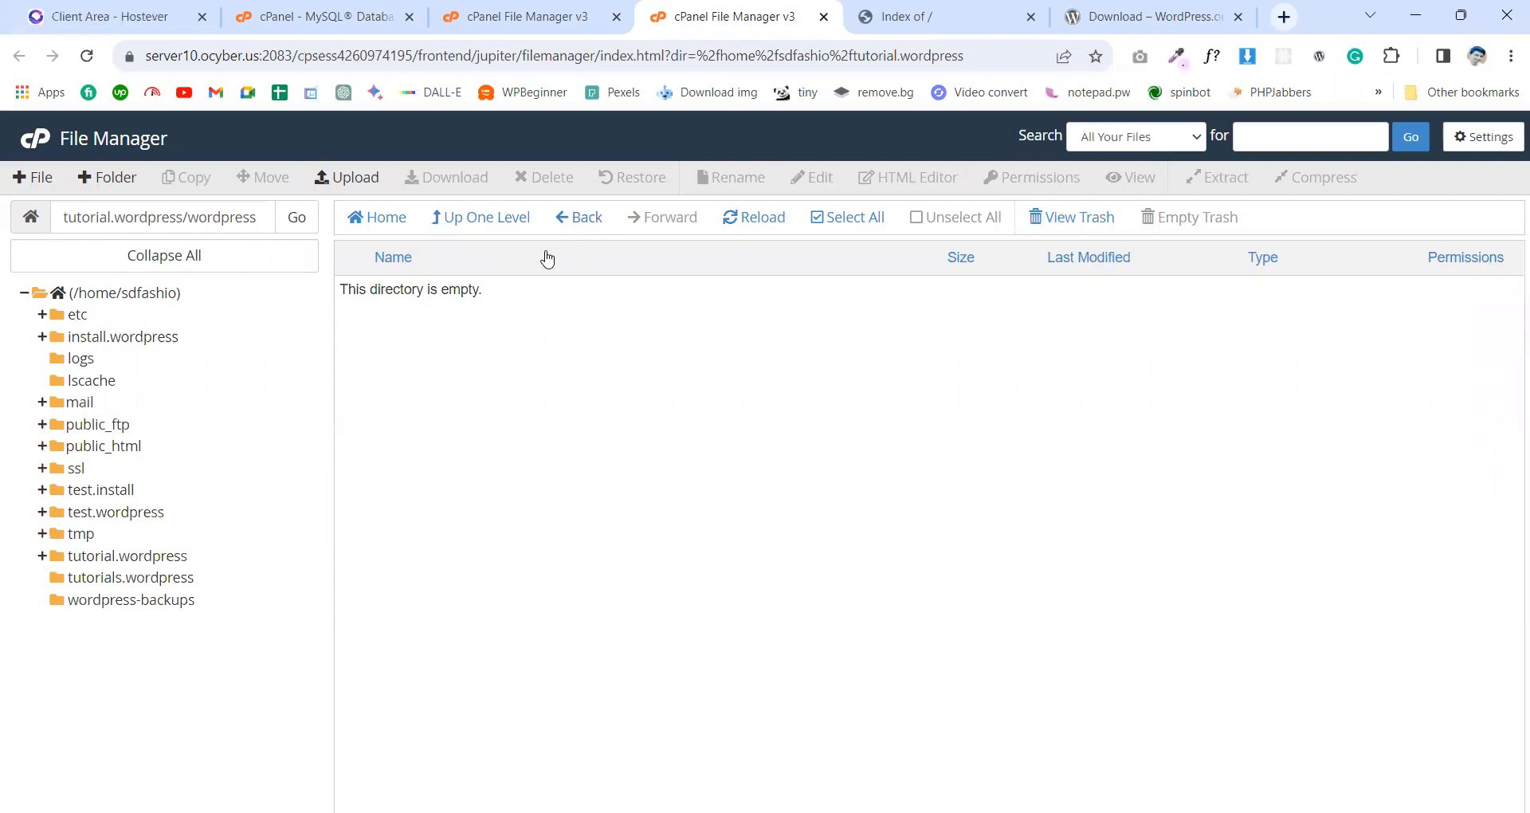
- Confirm the wordpress subfolder is now empty
left_click(571, 222)
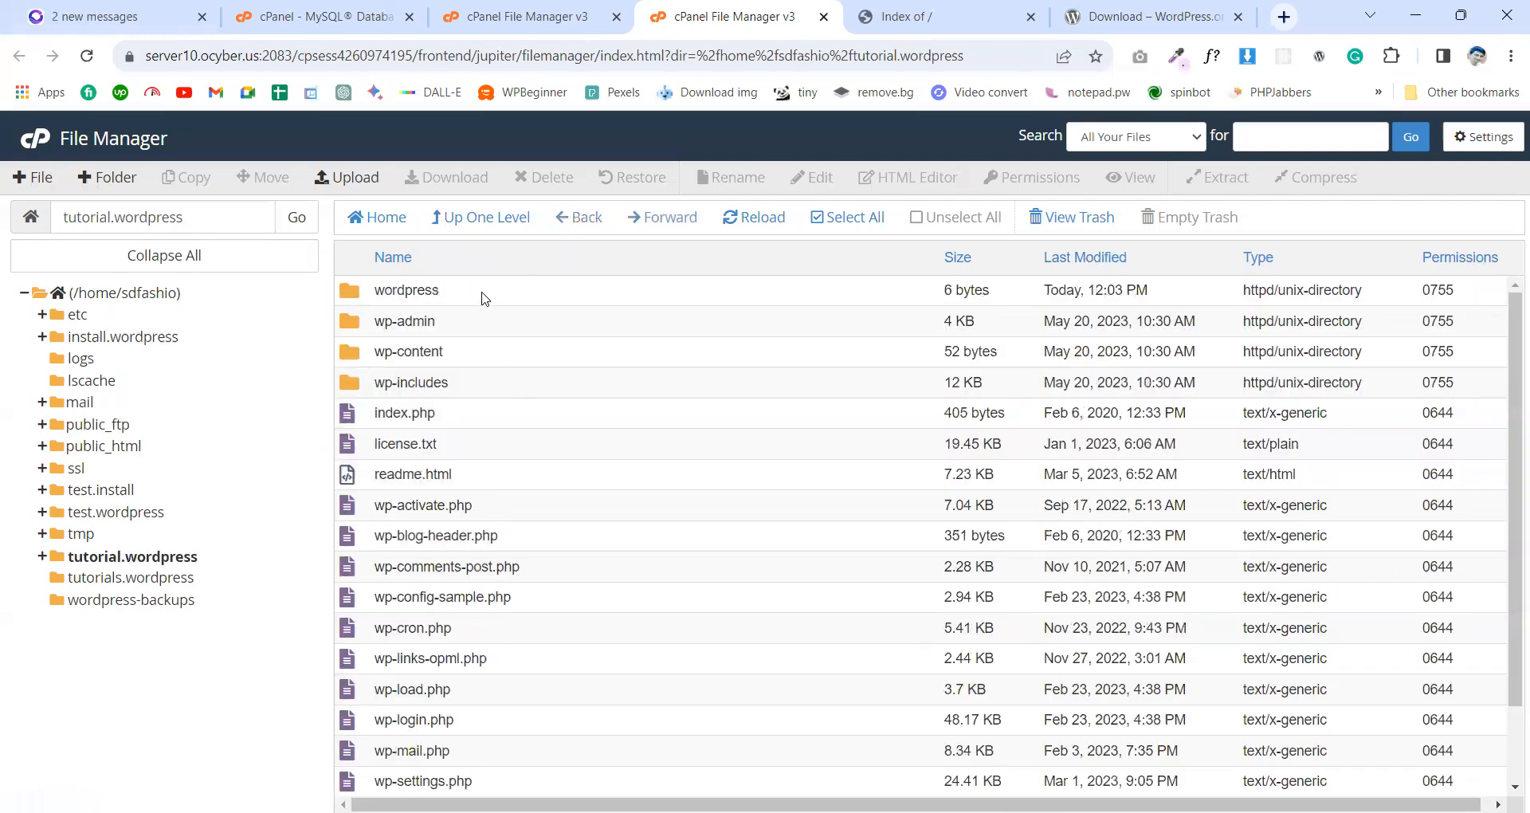
double_click(407, 289)
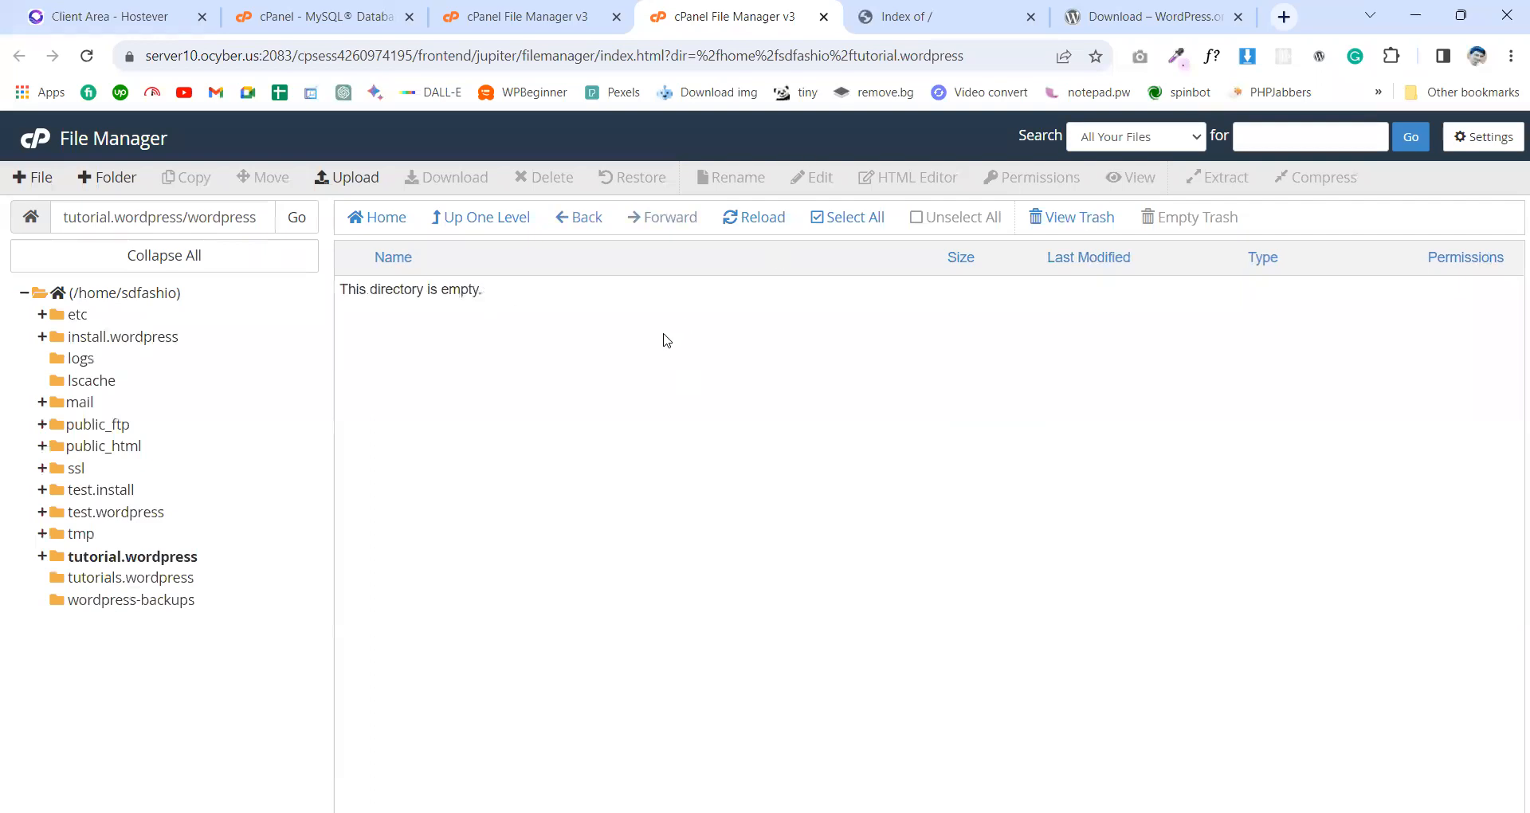
left_click(586, 216)
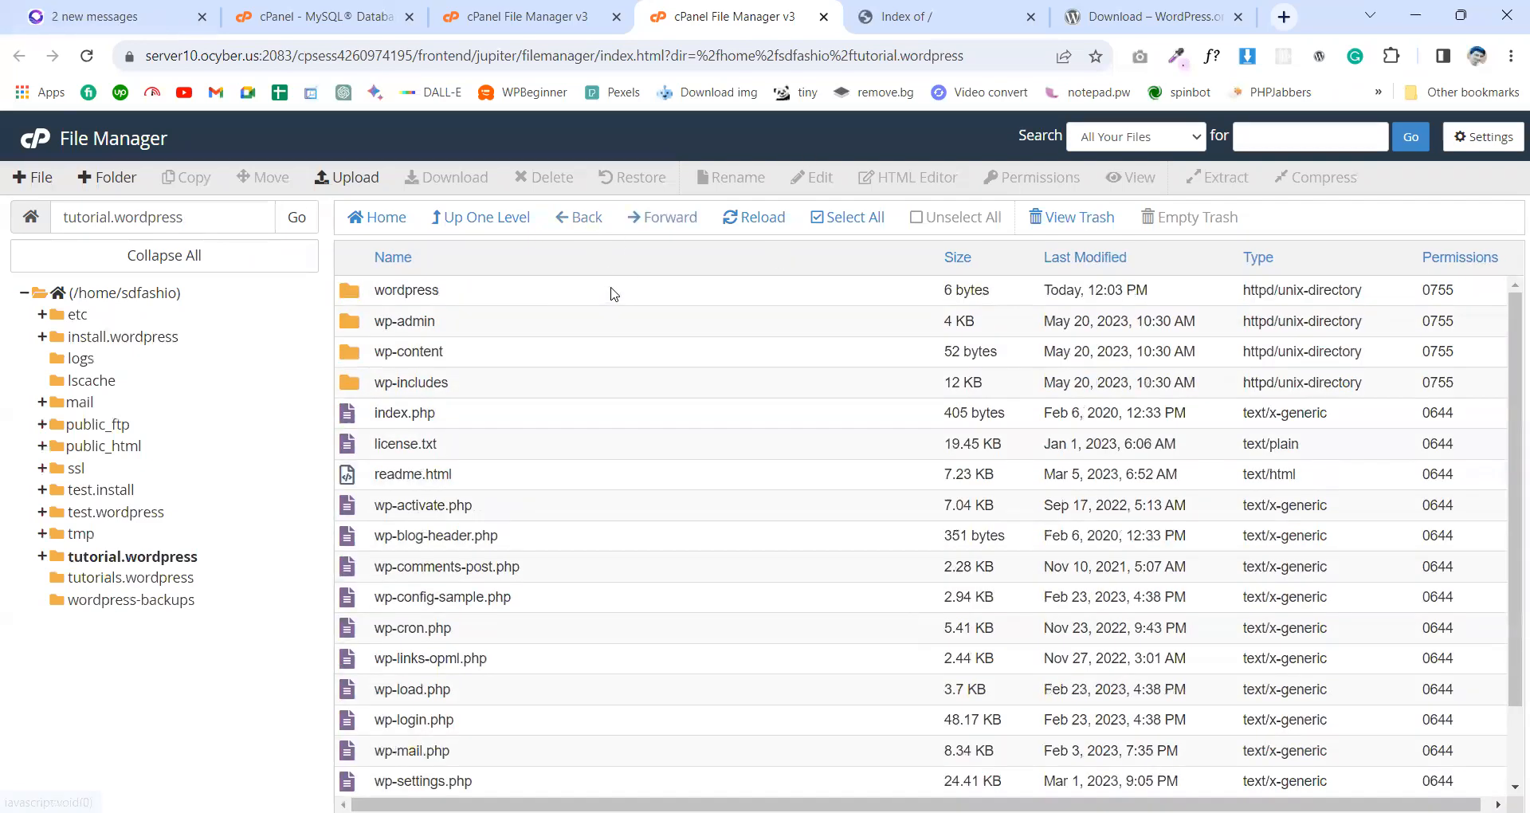
- Permanently delete the empty wordpress folder, skipping the trash
right_click(618, 289)
left_click(669, 421)
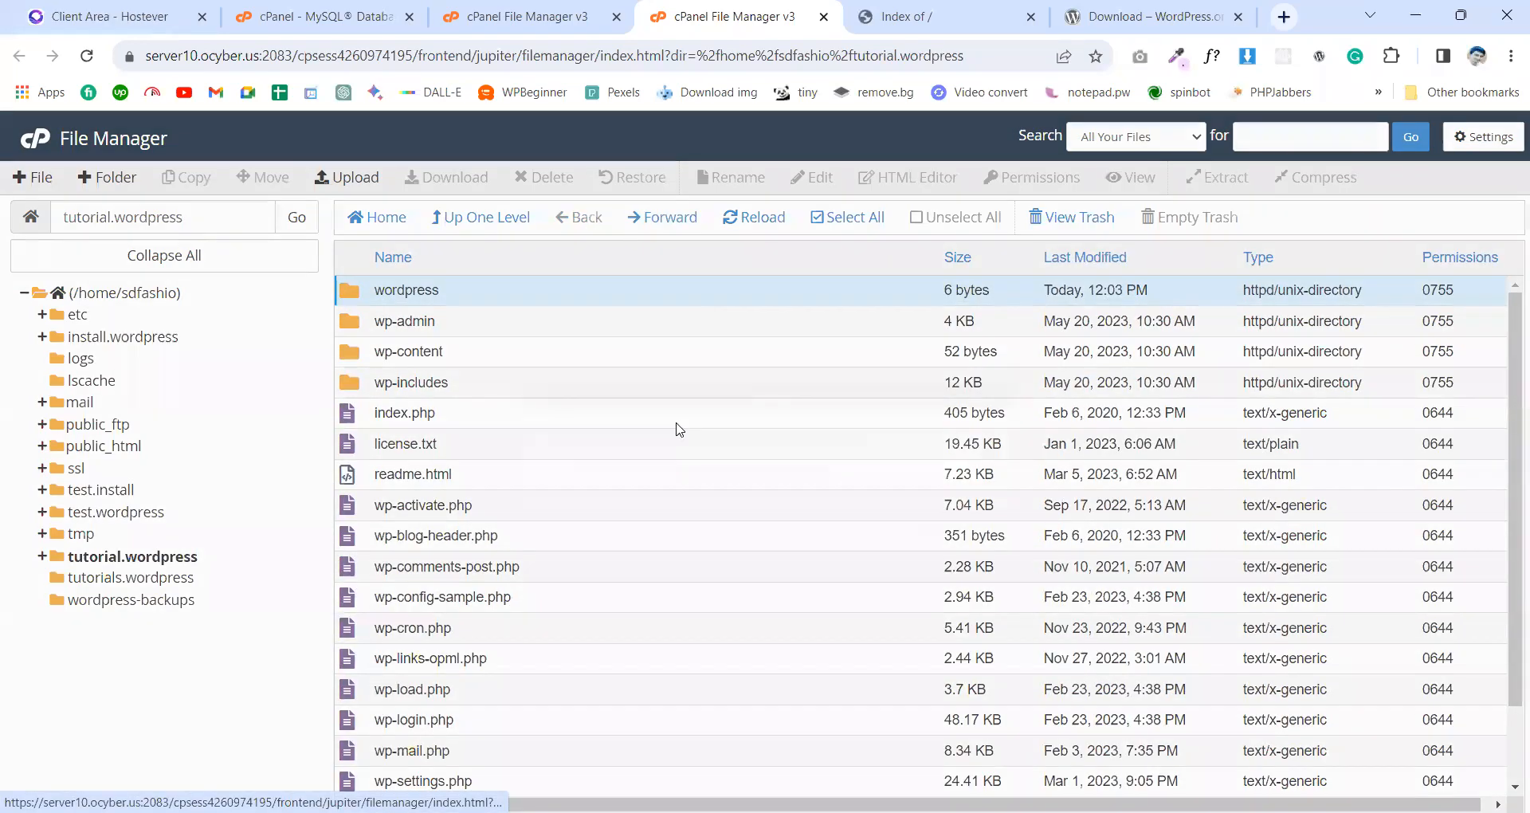
left_click(559, 470)
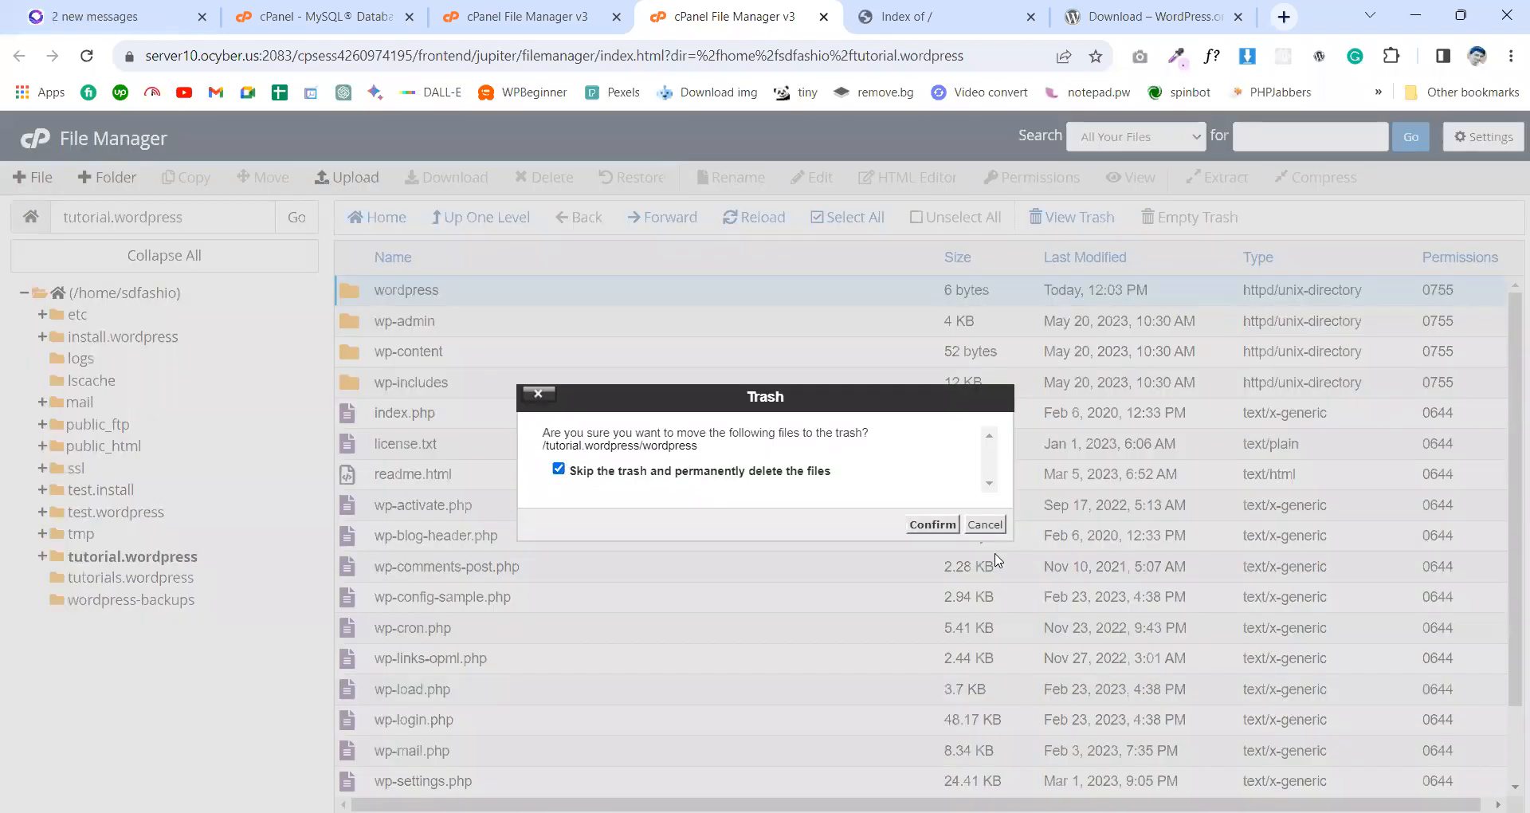
left_click(934, 526)
scroll(652, 491, "down", 3)
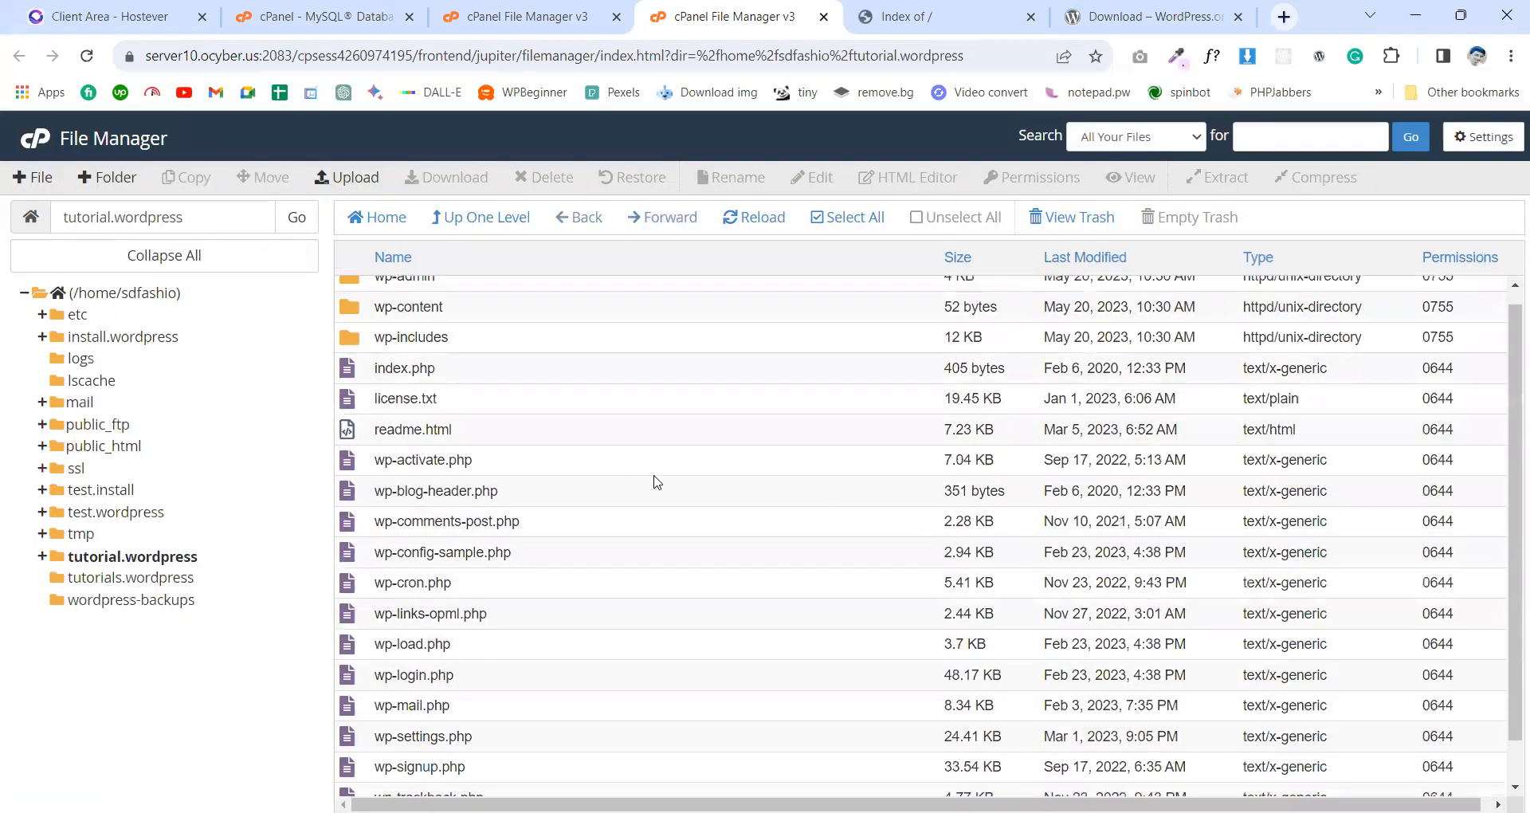
scroll(657, 481, "up", 3)
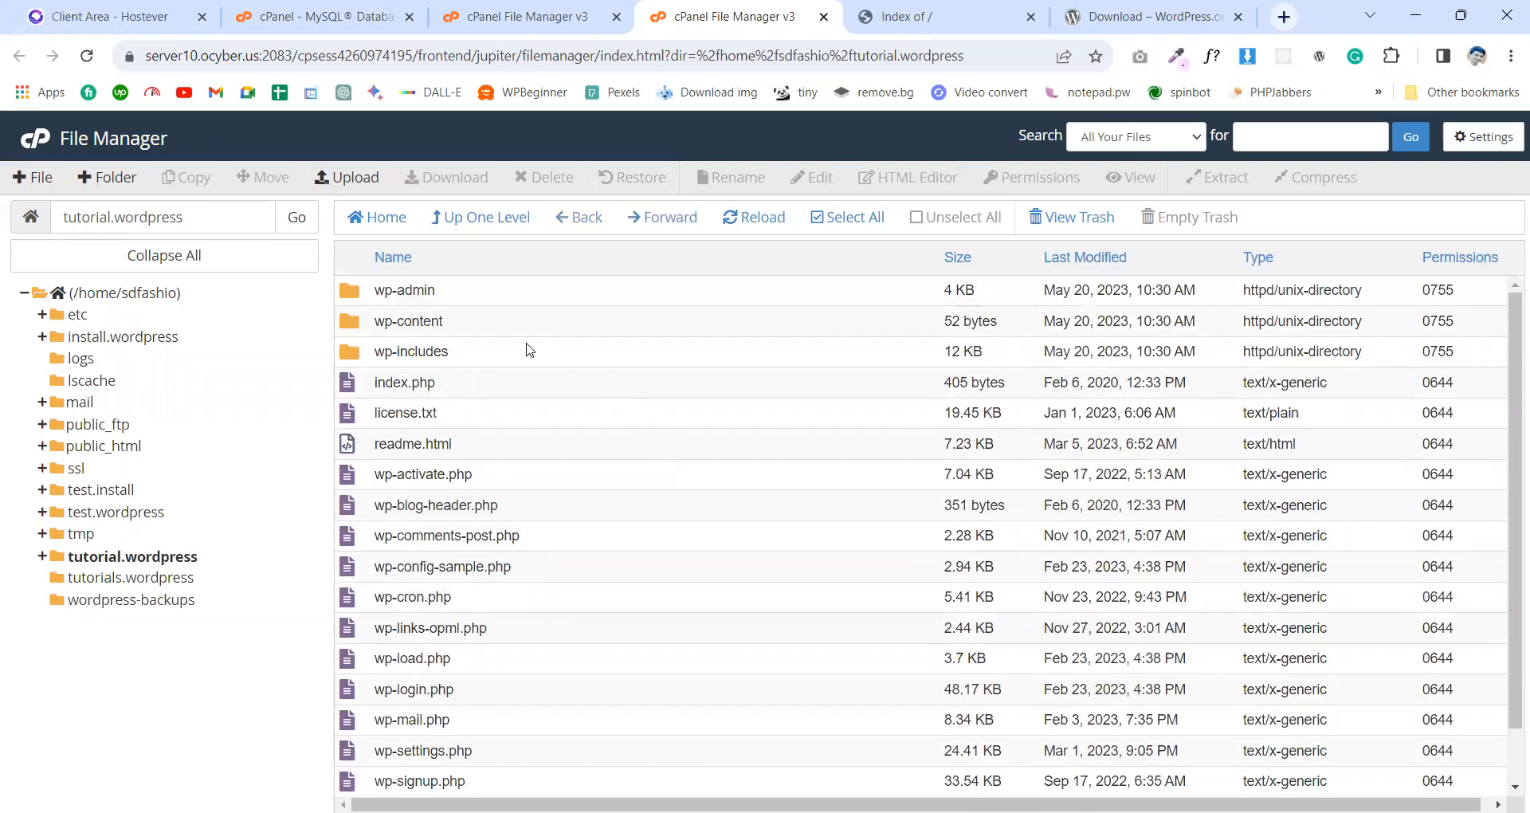
scroll(622, 415, "down", 2)
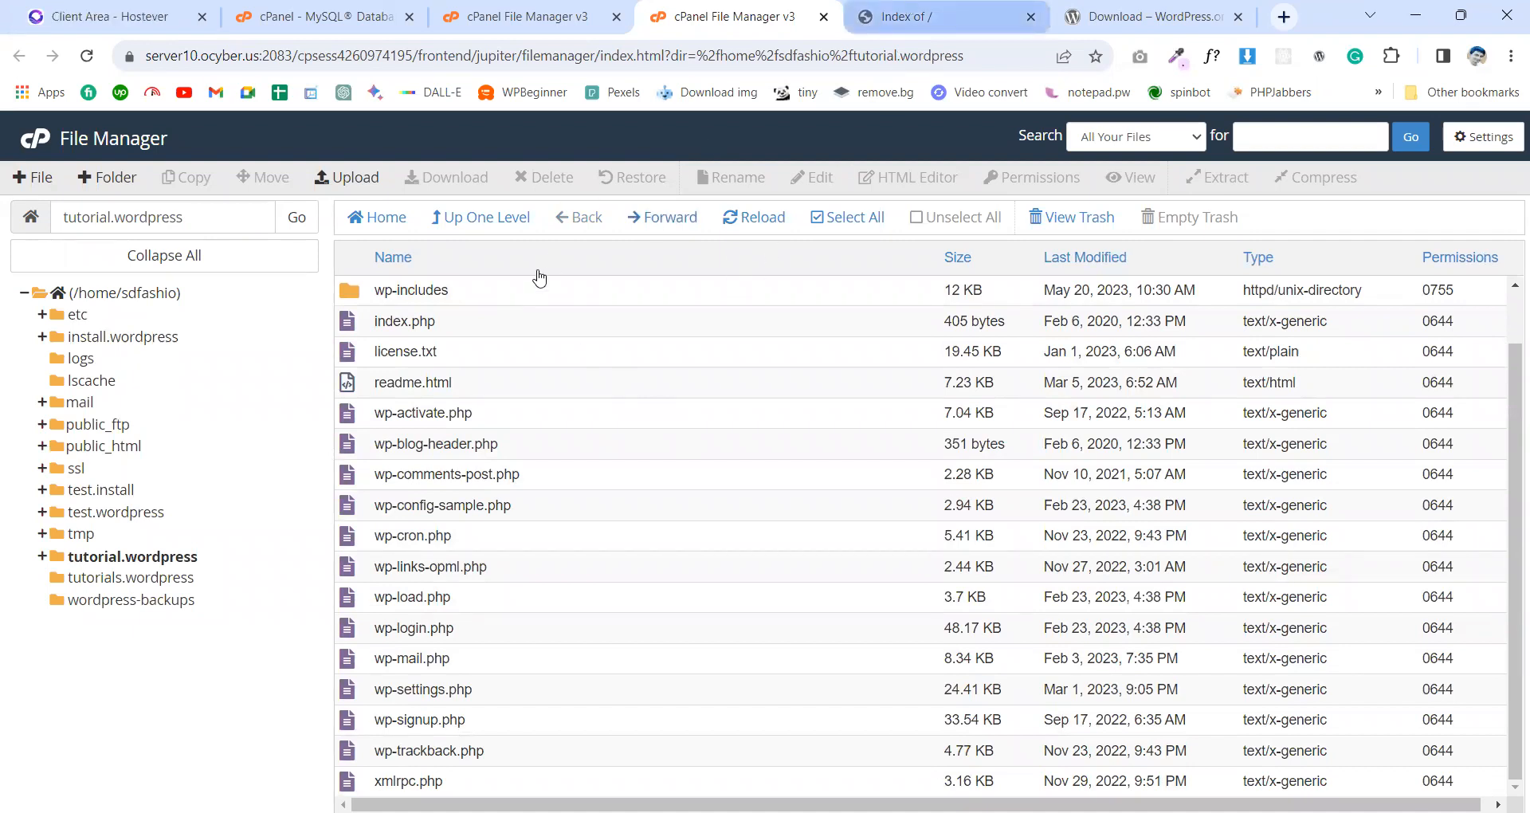
scroll(538, 288, "up", 2)
- Reload the subdomain address in its browser tab to launch the WordPress installer
key("ctrl+Tab")
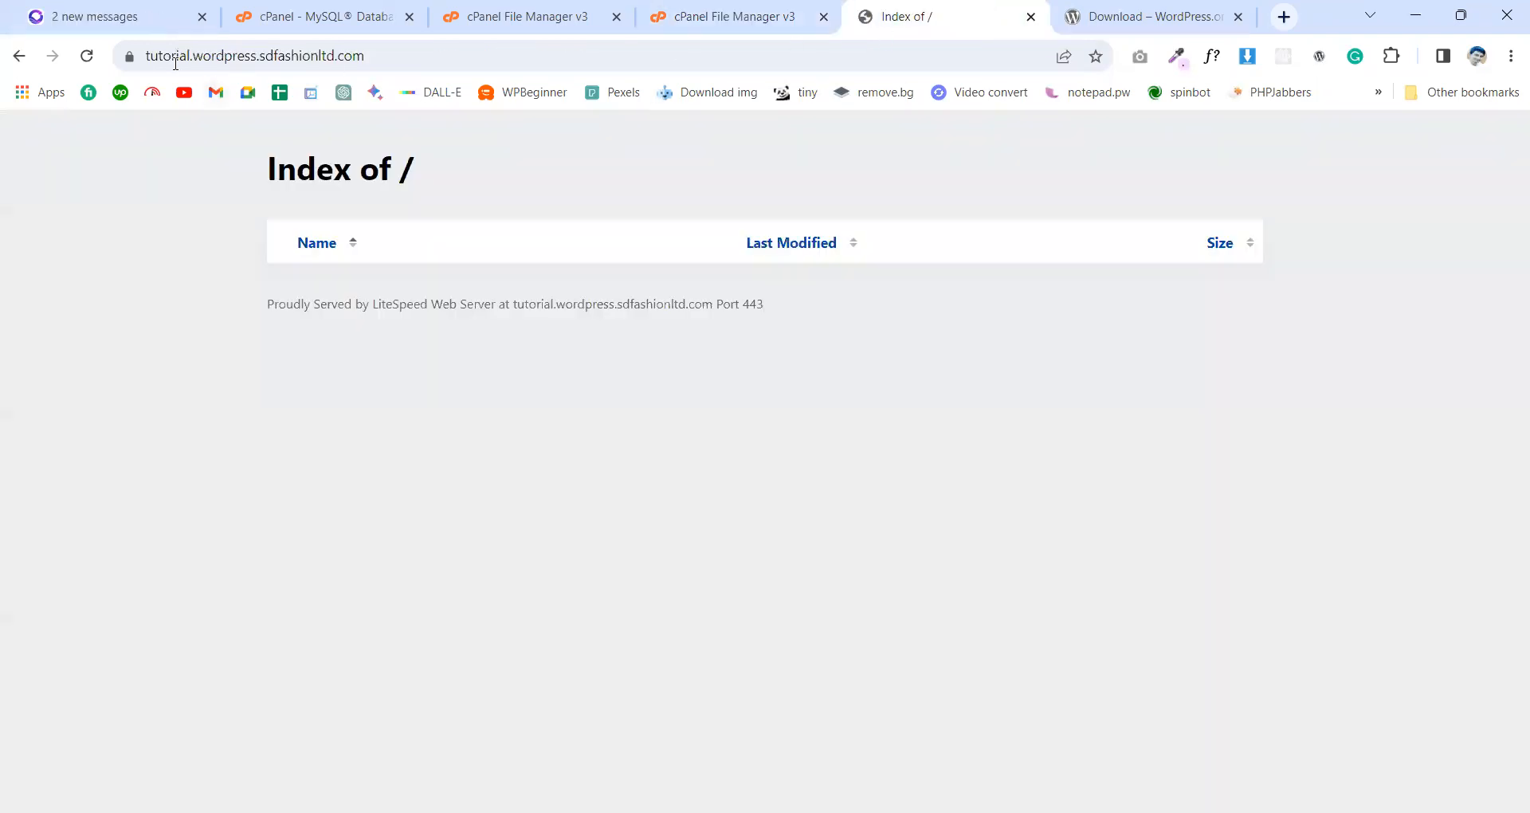
left_click(144, 55)
double_click(210, 56)
left_click(273, 55)
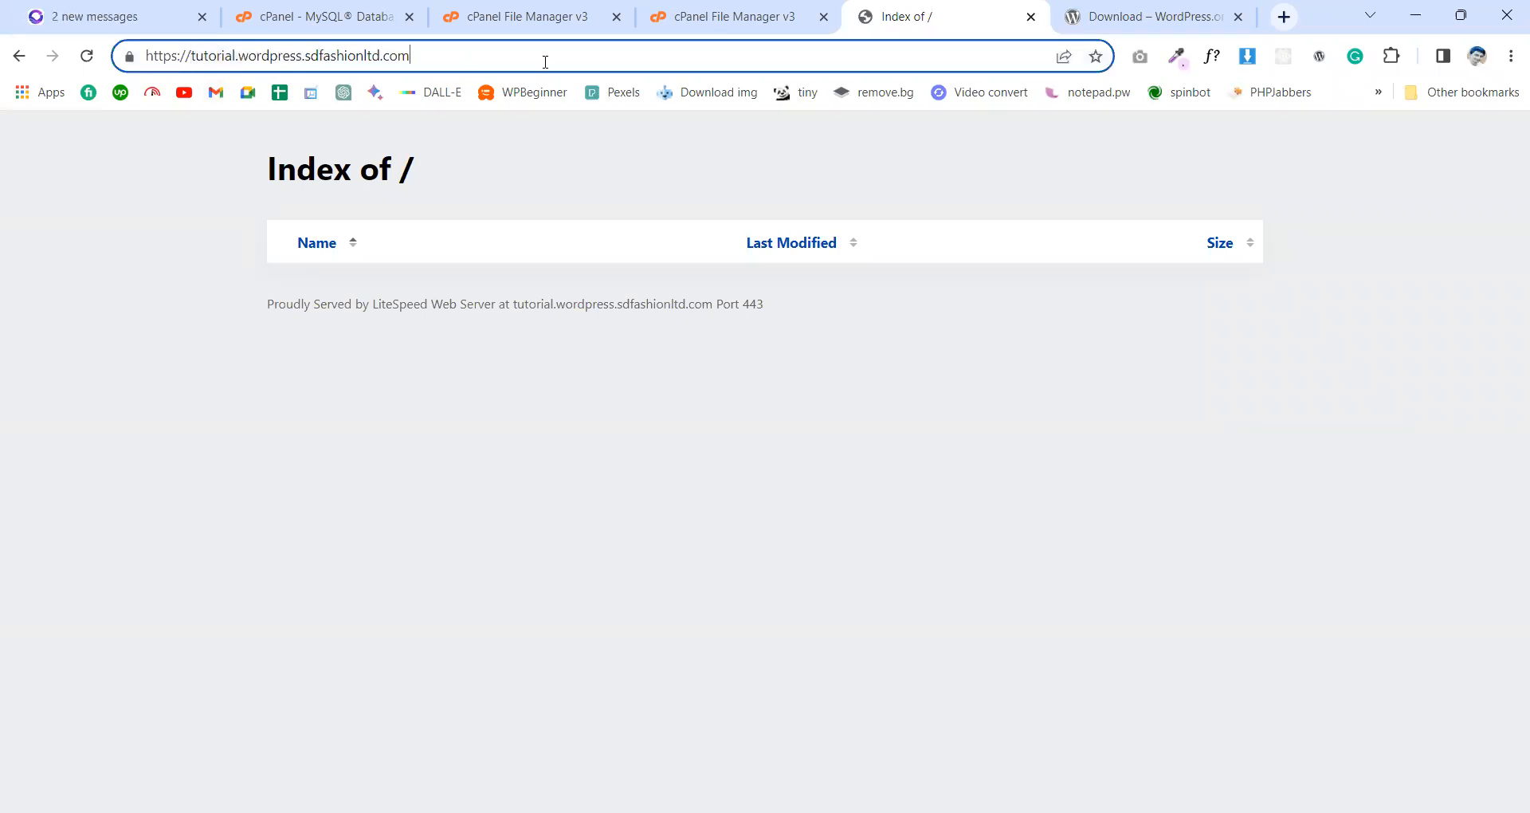
key("Return")
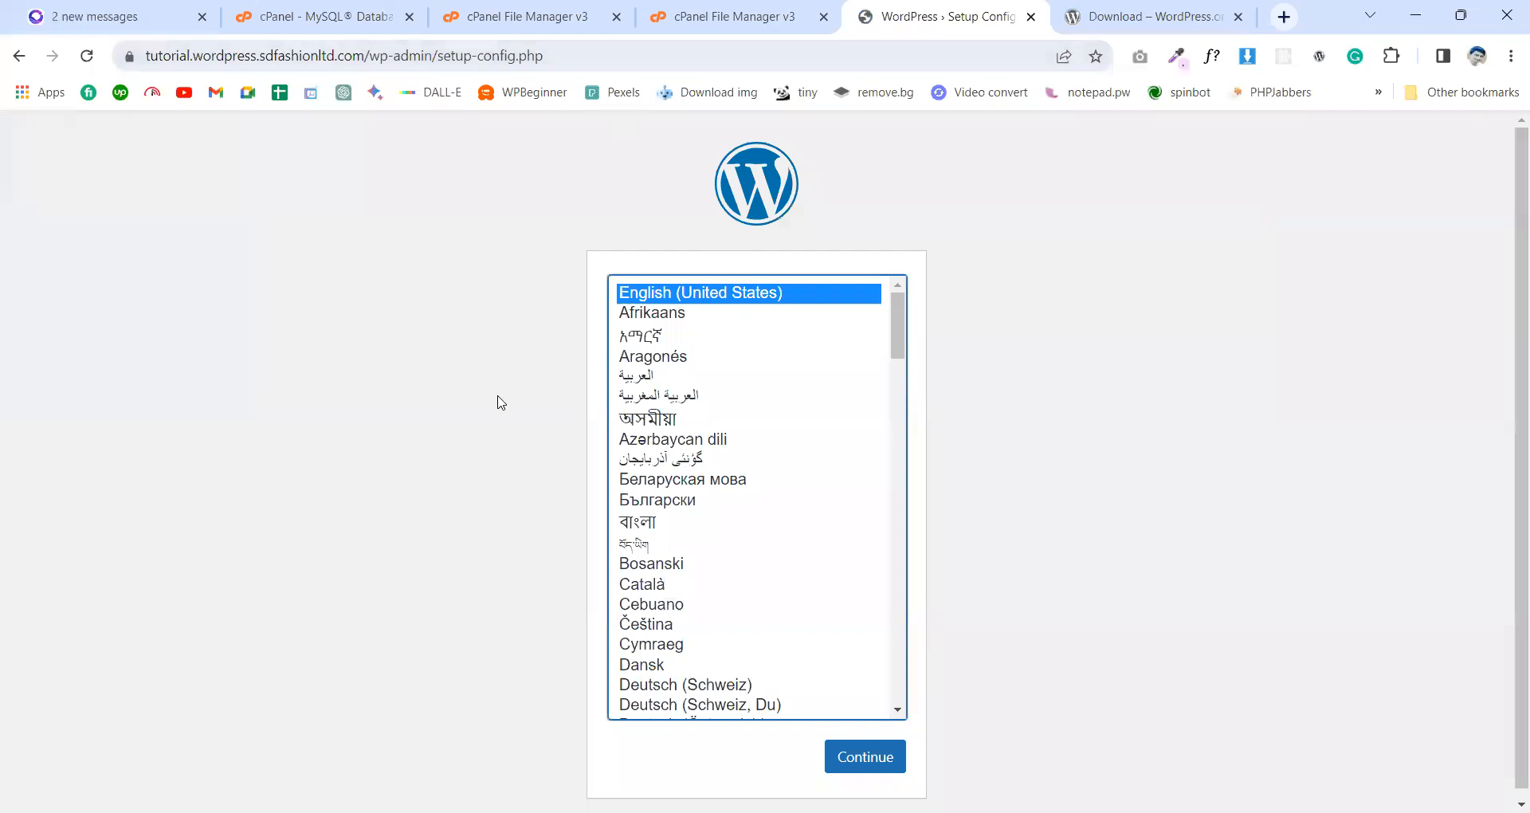
scroll(502, 400, "down", 1)
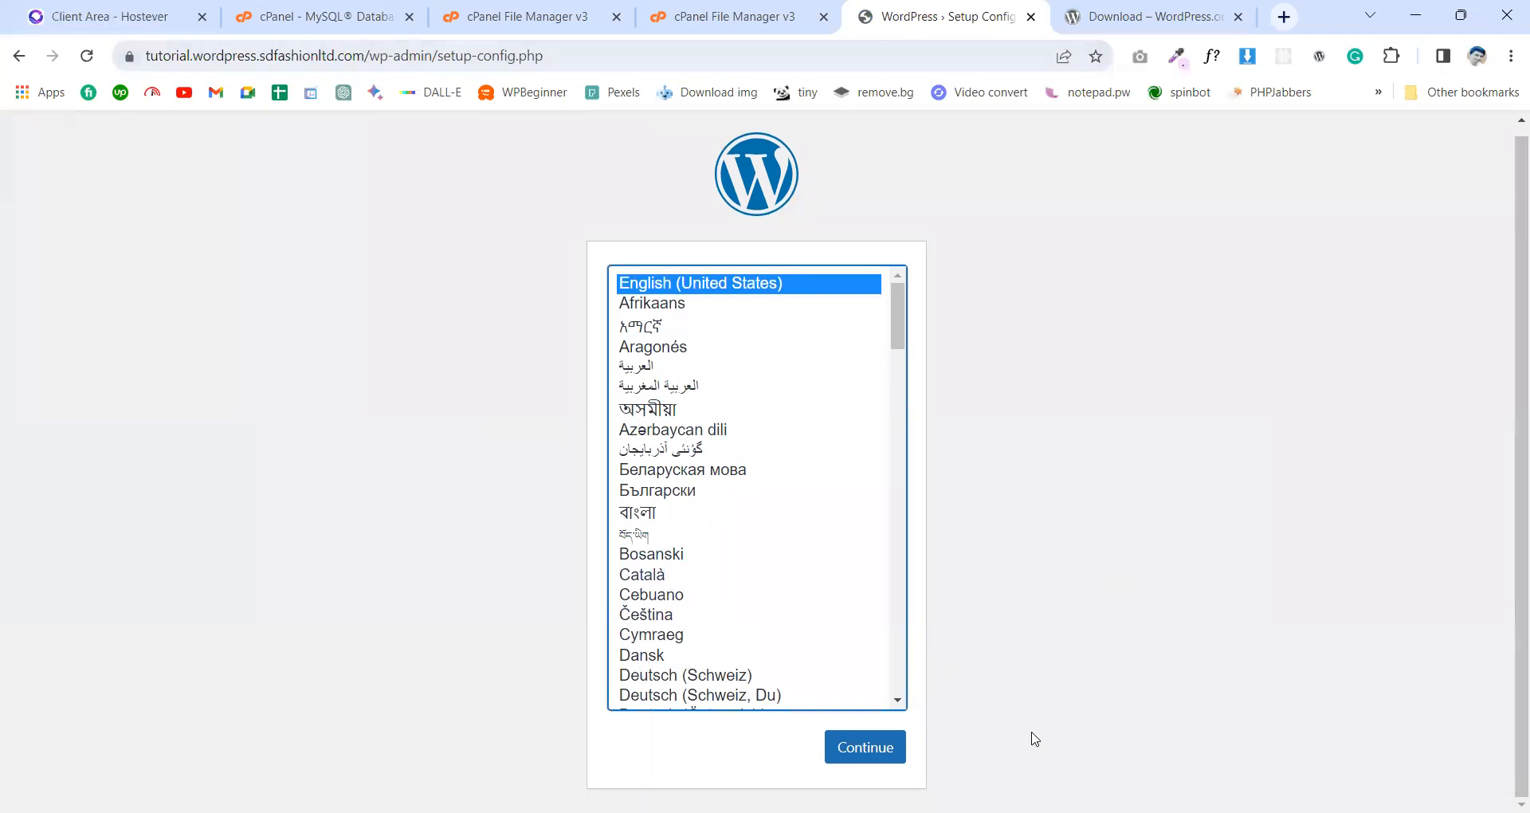
- Continue with English (United States) as the installation language
left_click(865, 748)
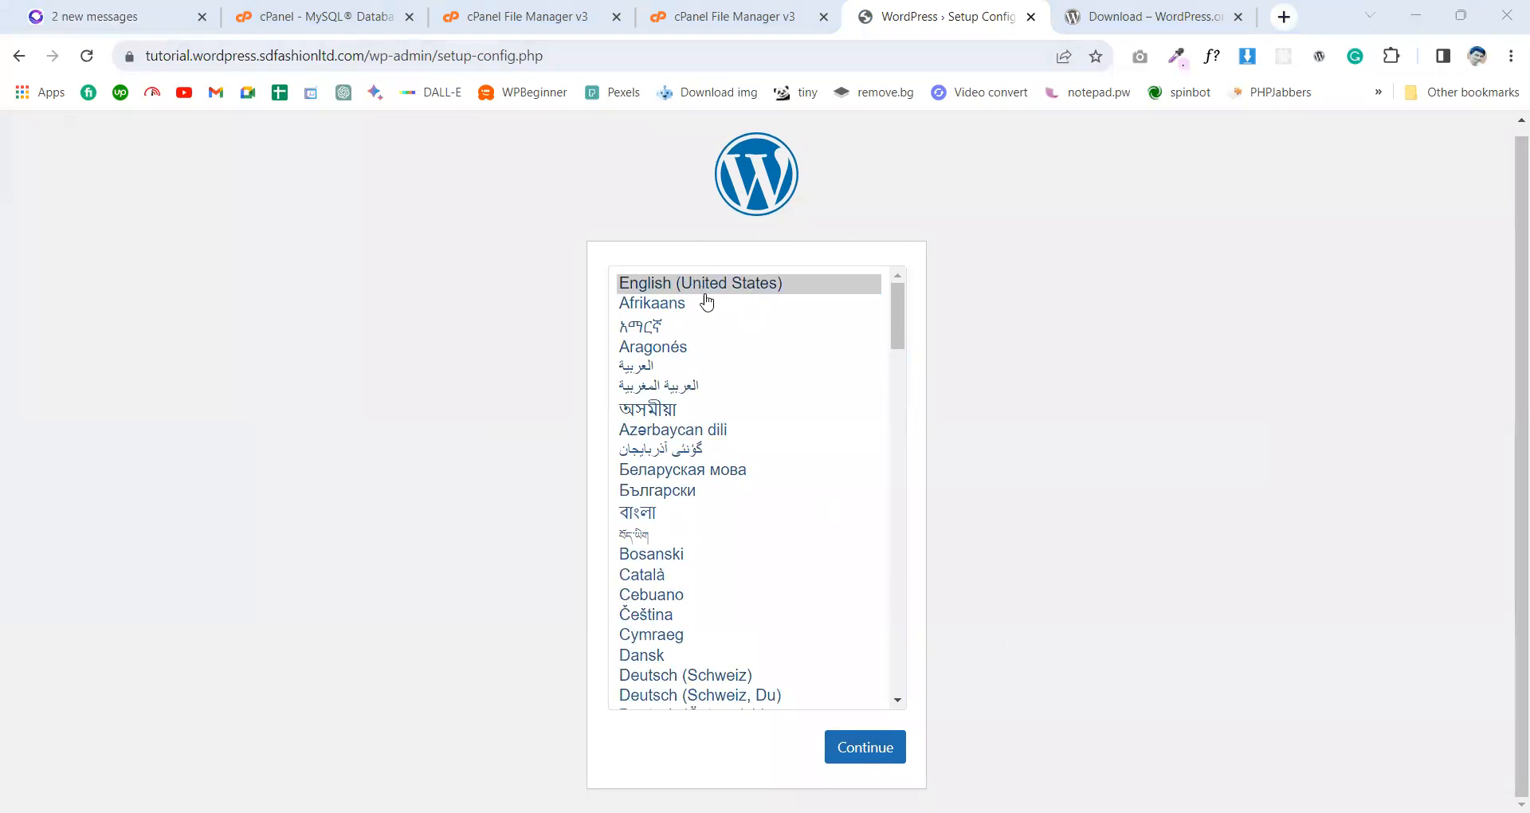
left_click(864, 753)
- Review the required database name, username and password on the welcome page and proceed to the connection form
left_click(859, 747)
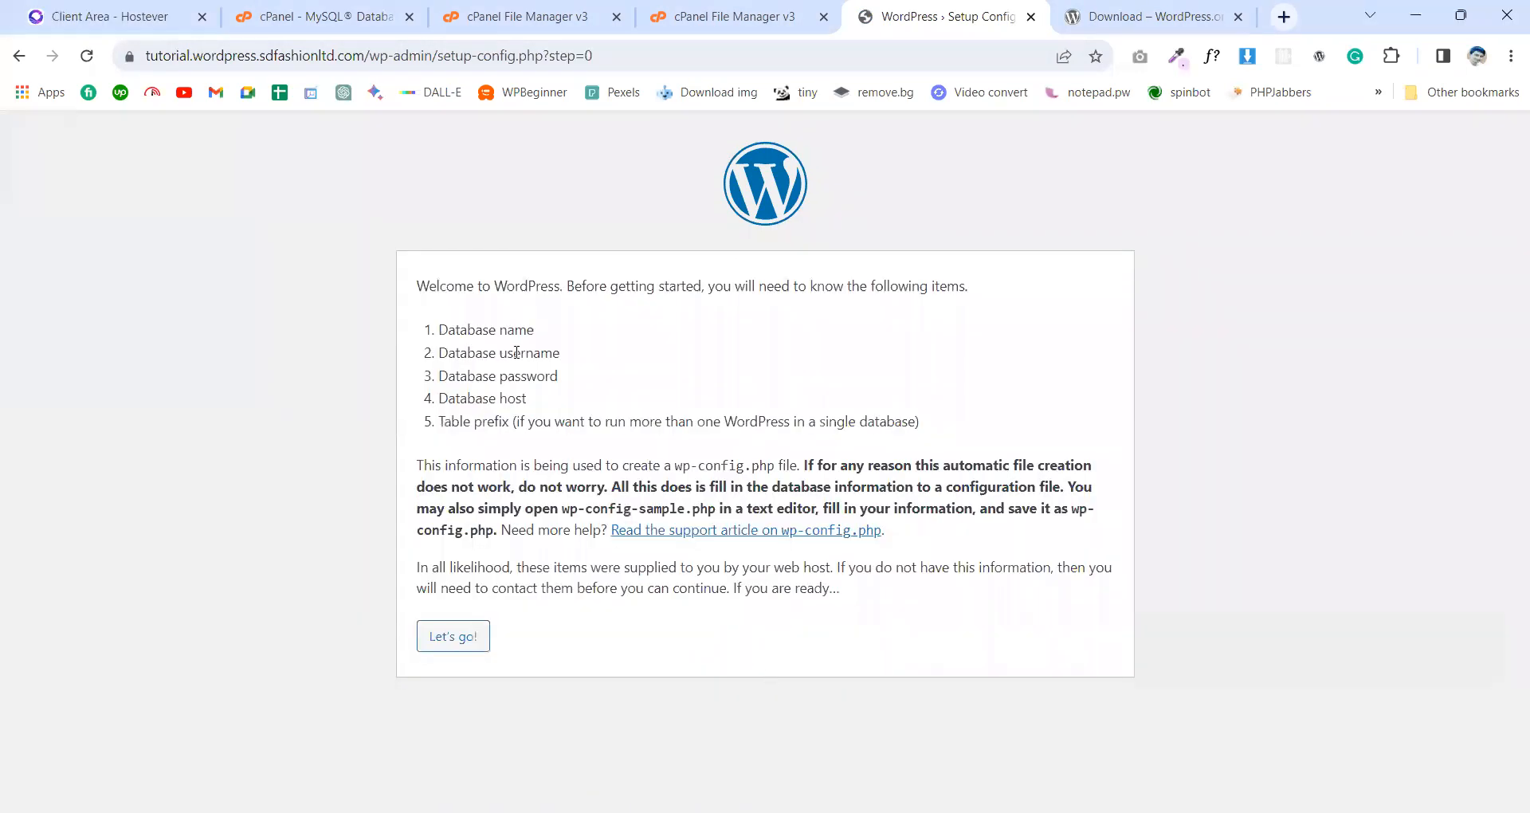
left_click_drag(438, 330, 470, 331)
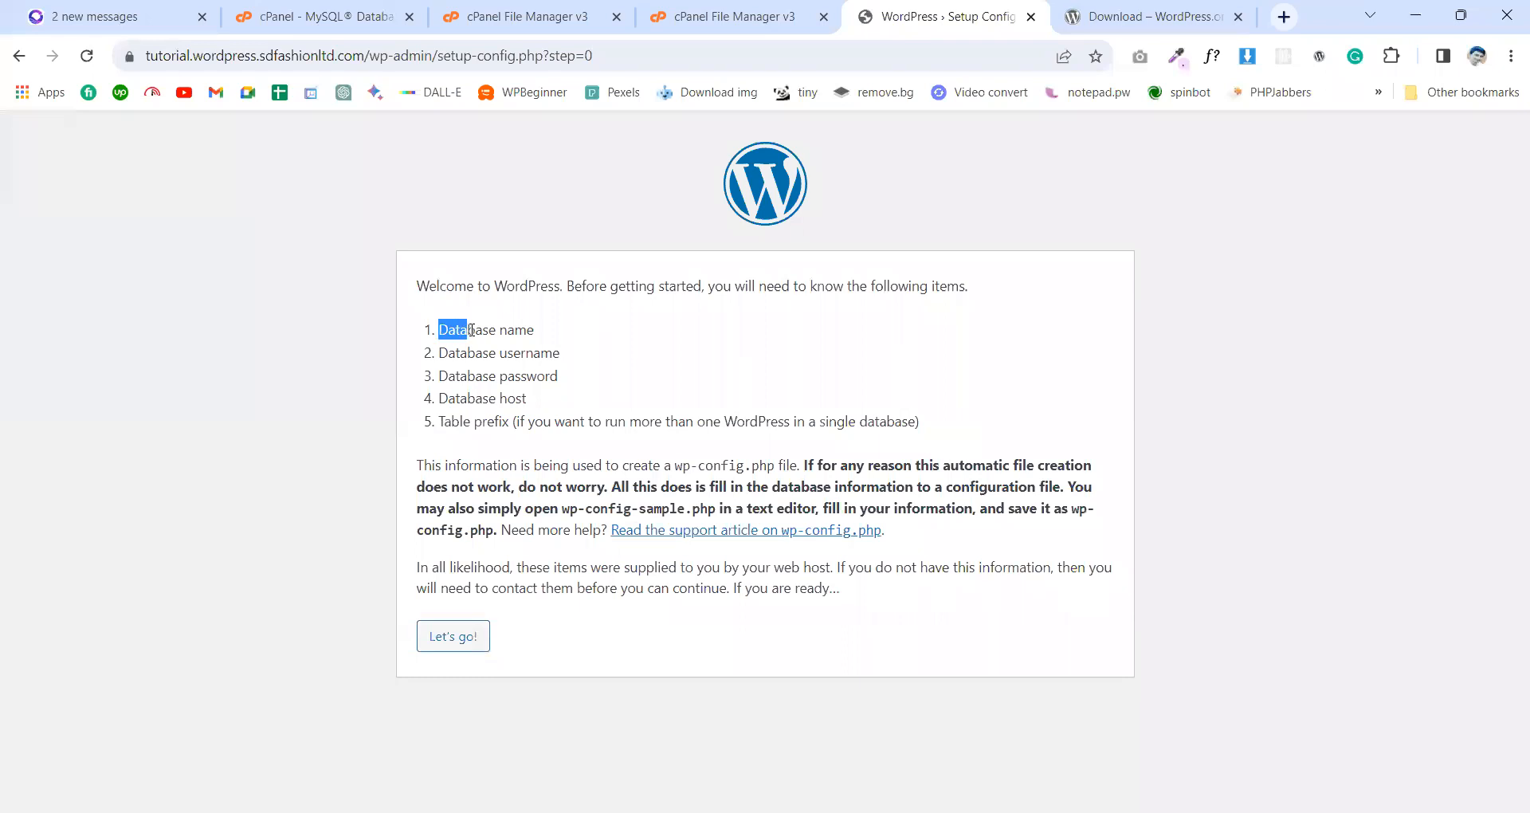
double_click(528, 353)
left_click(528, 365)
double_click(528, 376)
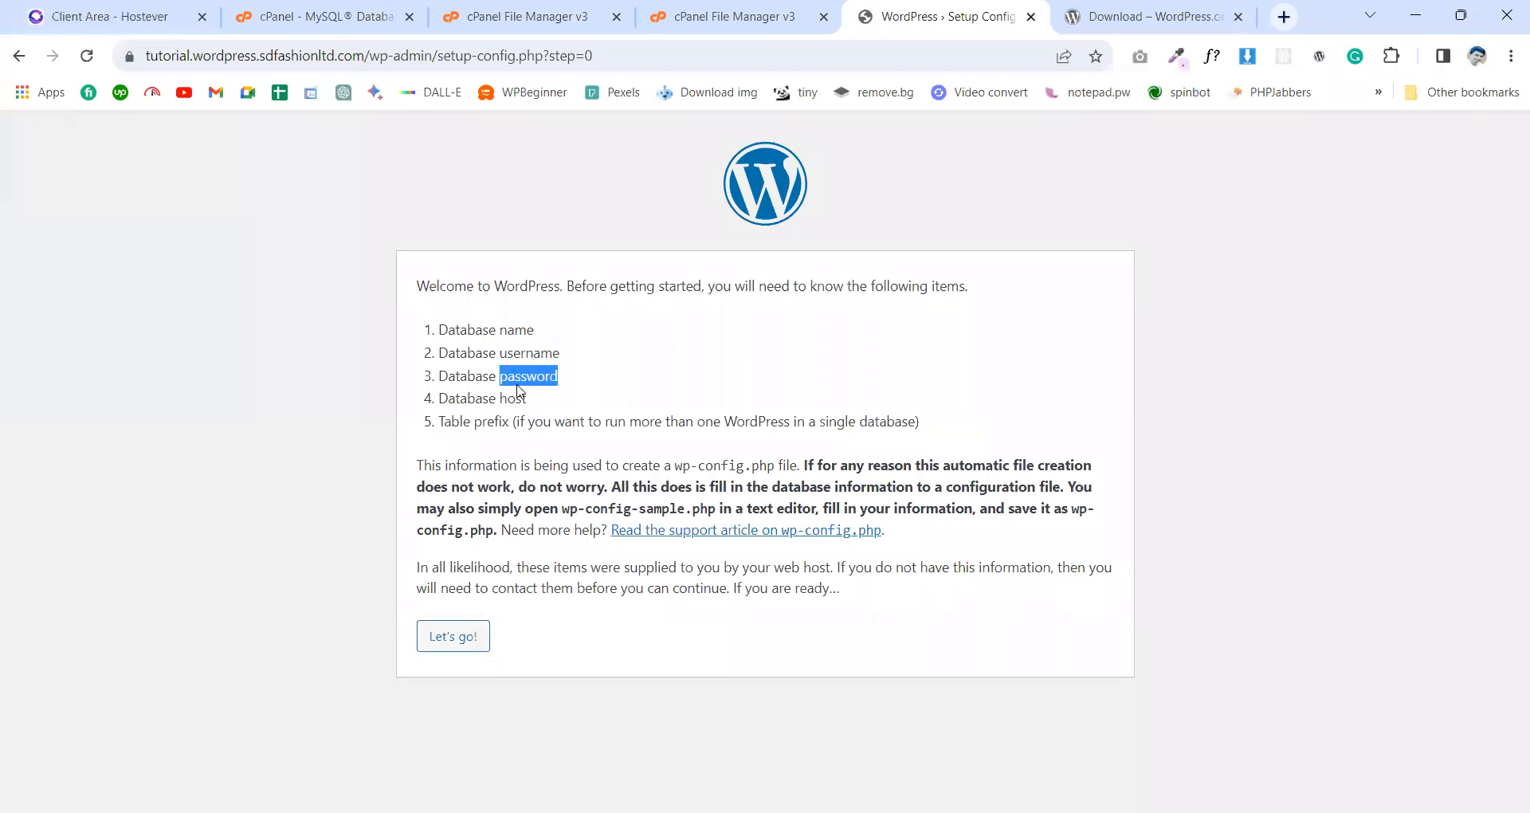
left_click(462, 643)
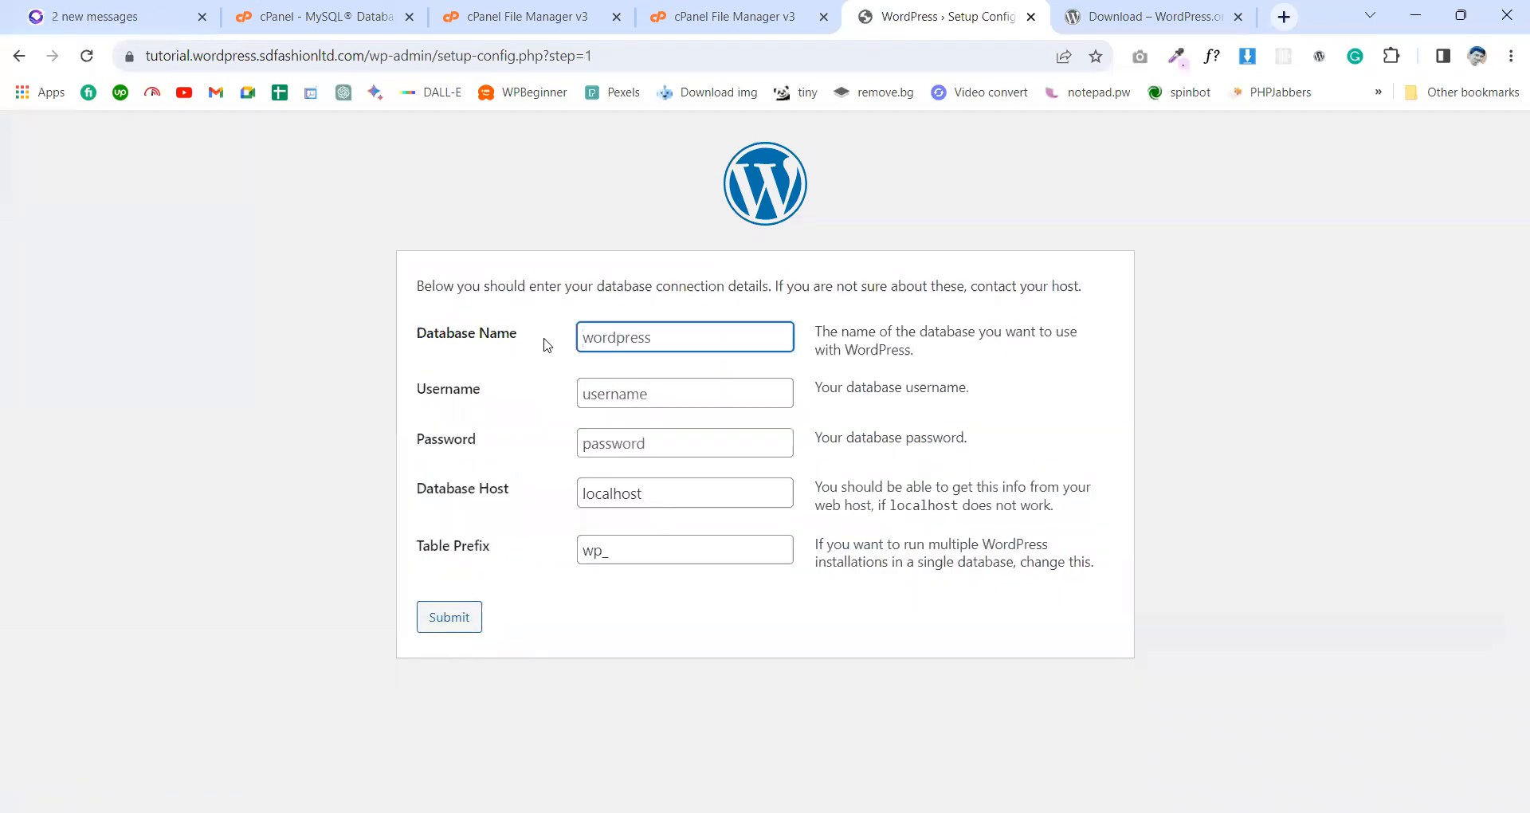
- Submit the connection with database and username sdfashio_tutorial, the password, and an emptied Database Host
left_click(617, 337)
left_click(722, 385)
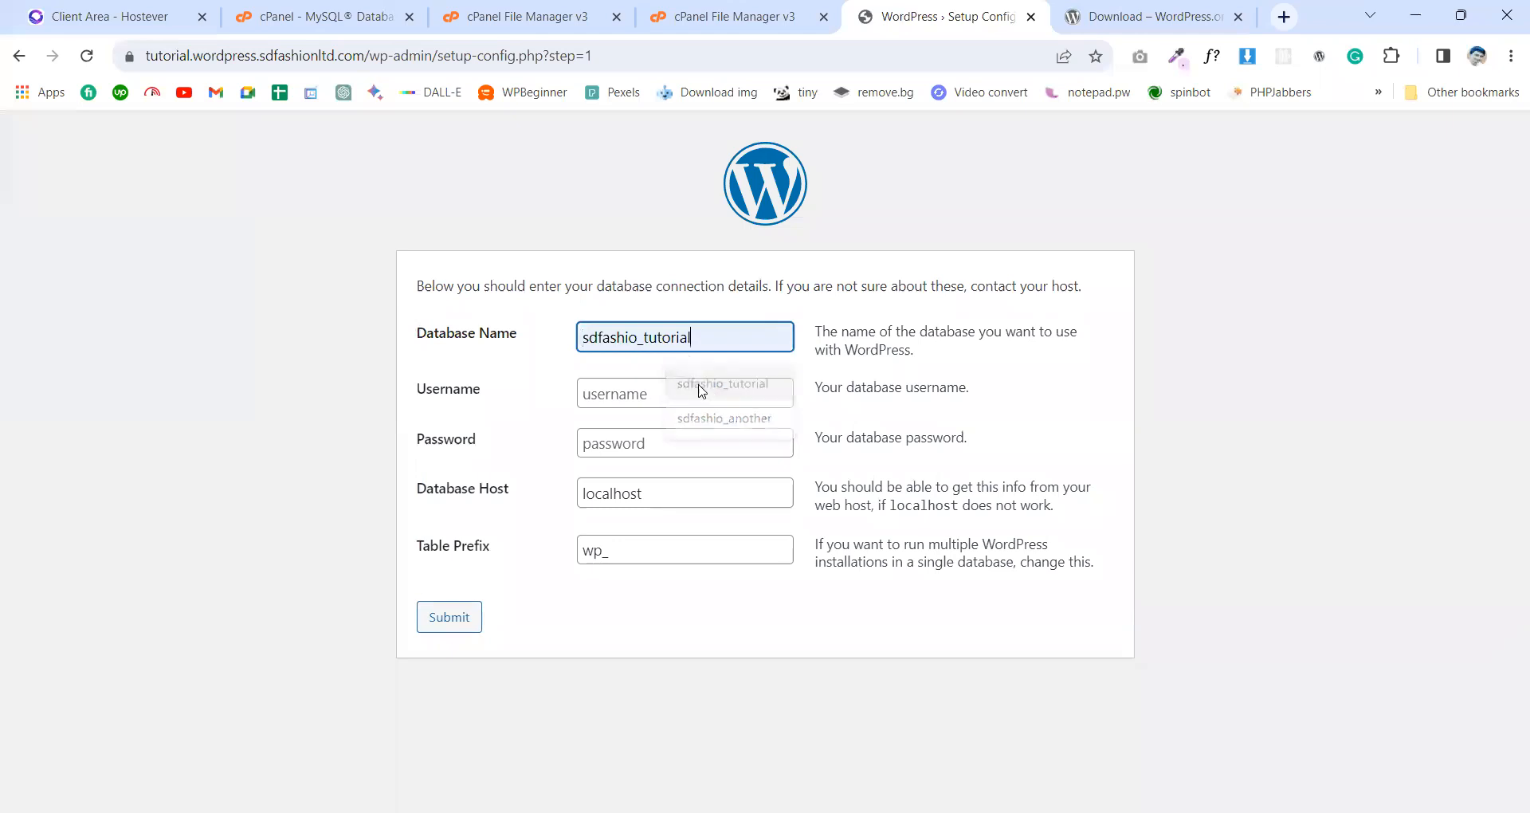
left_click(684, 393)
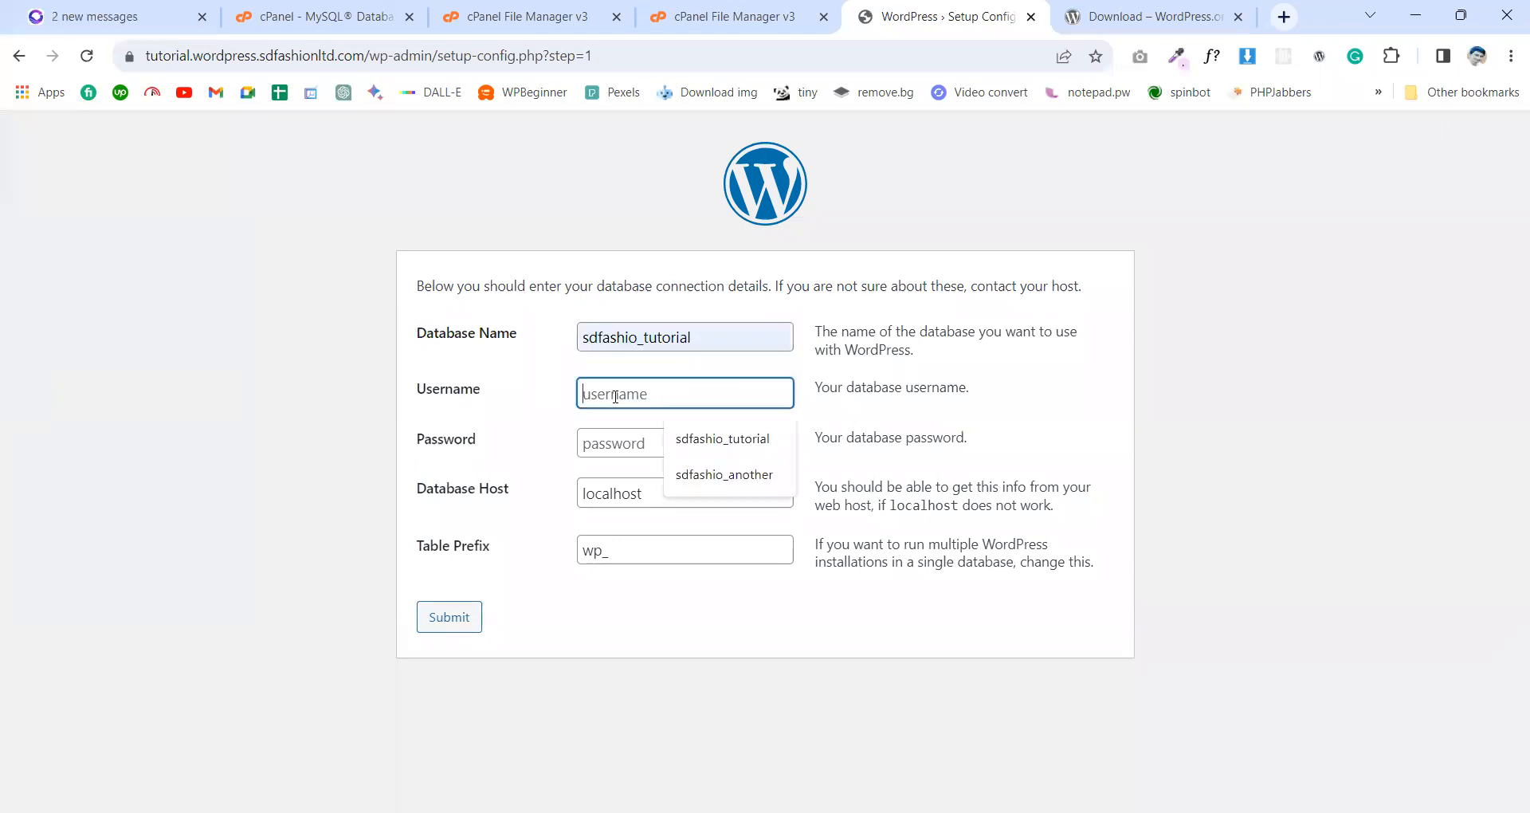
left_click(699, 441)
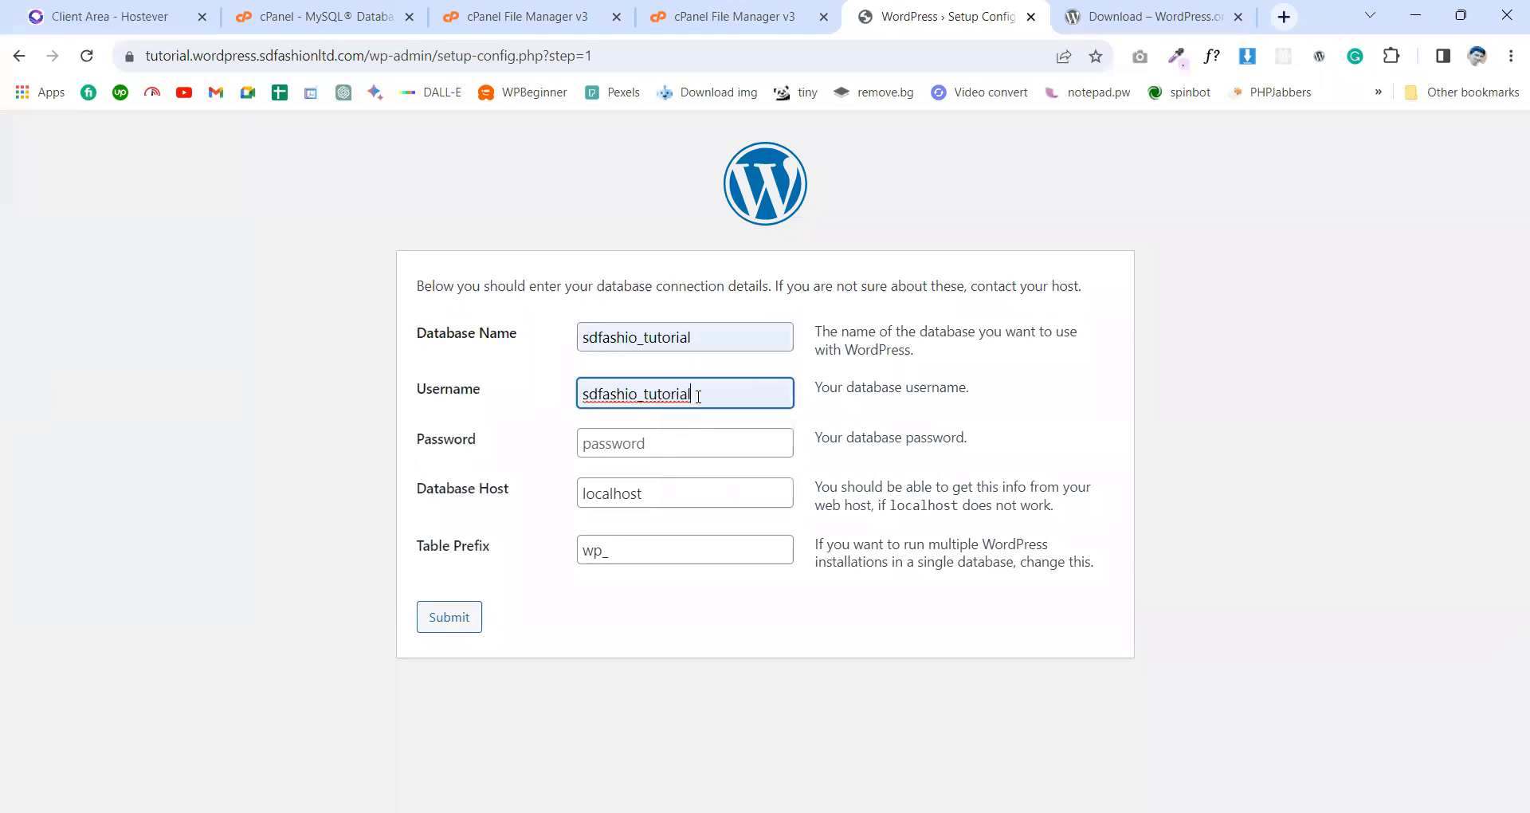
left_click(611, 451)
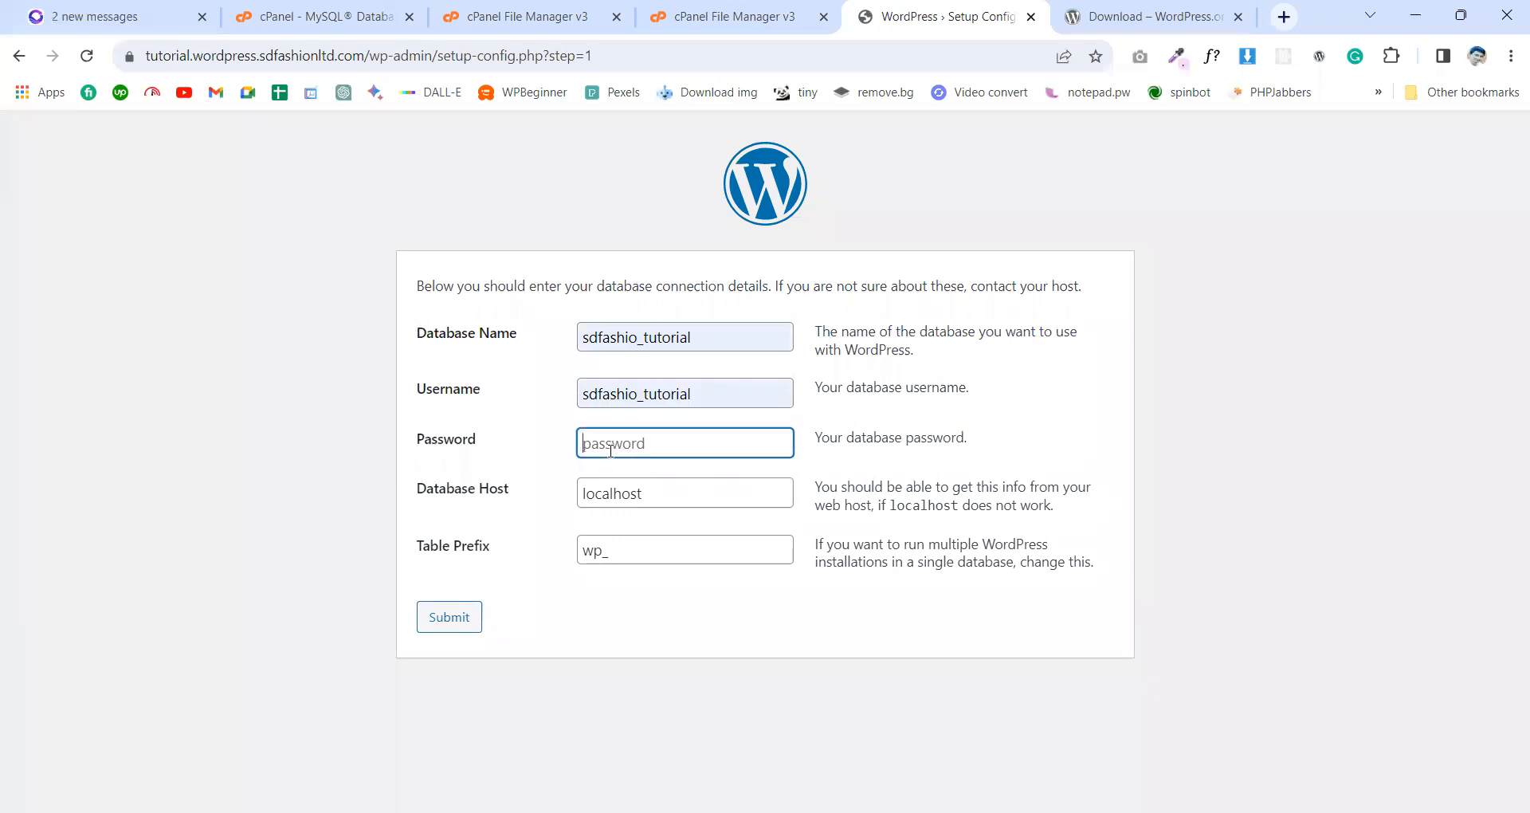
key("Tab")
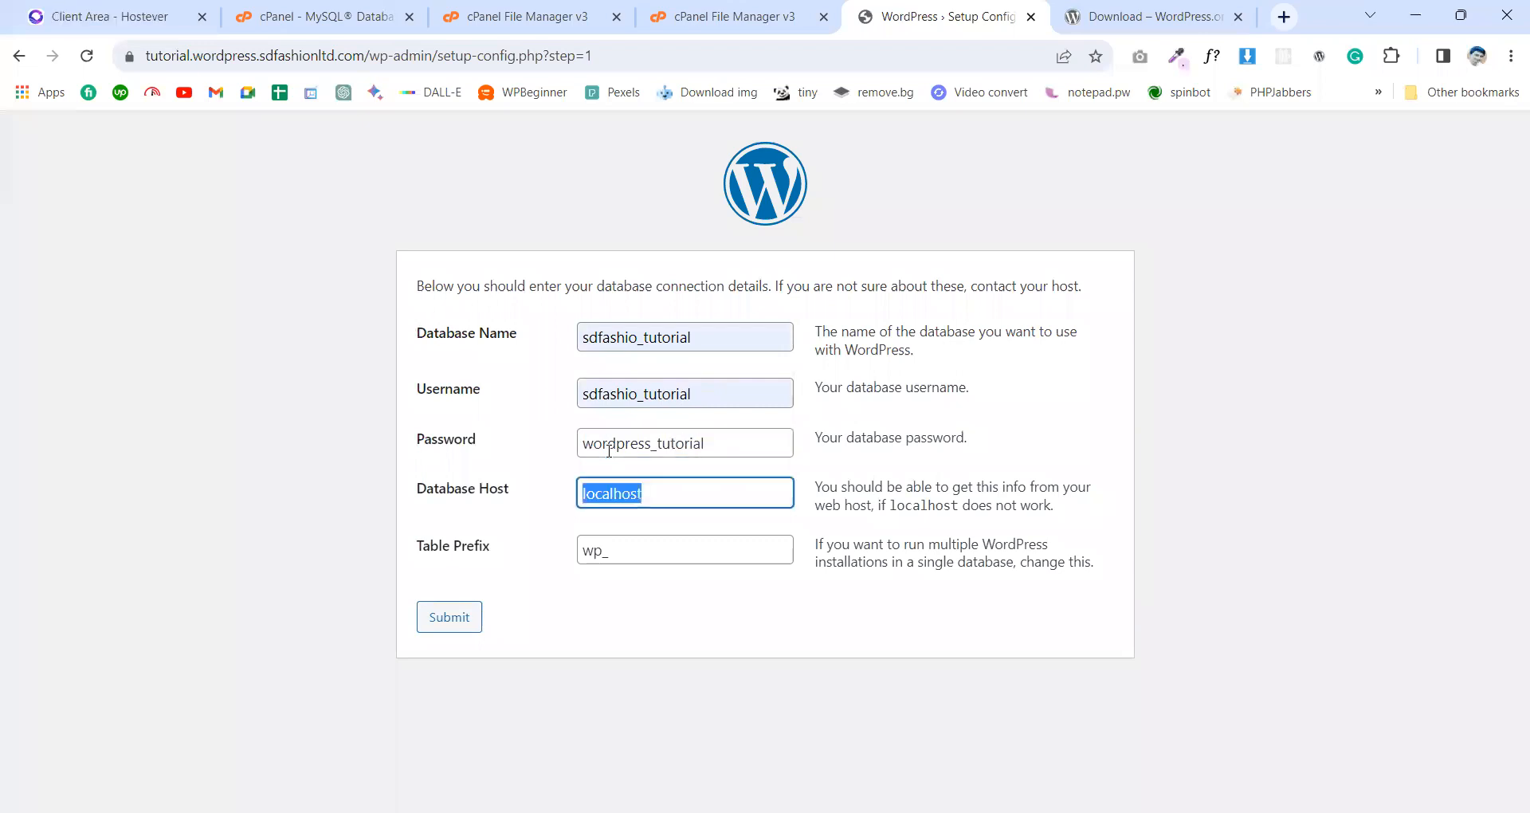
key("BackSpace")
left_click(450, 617)
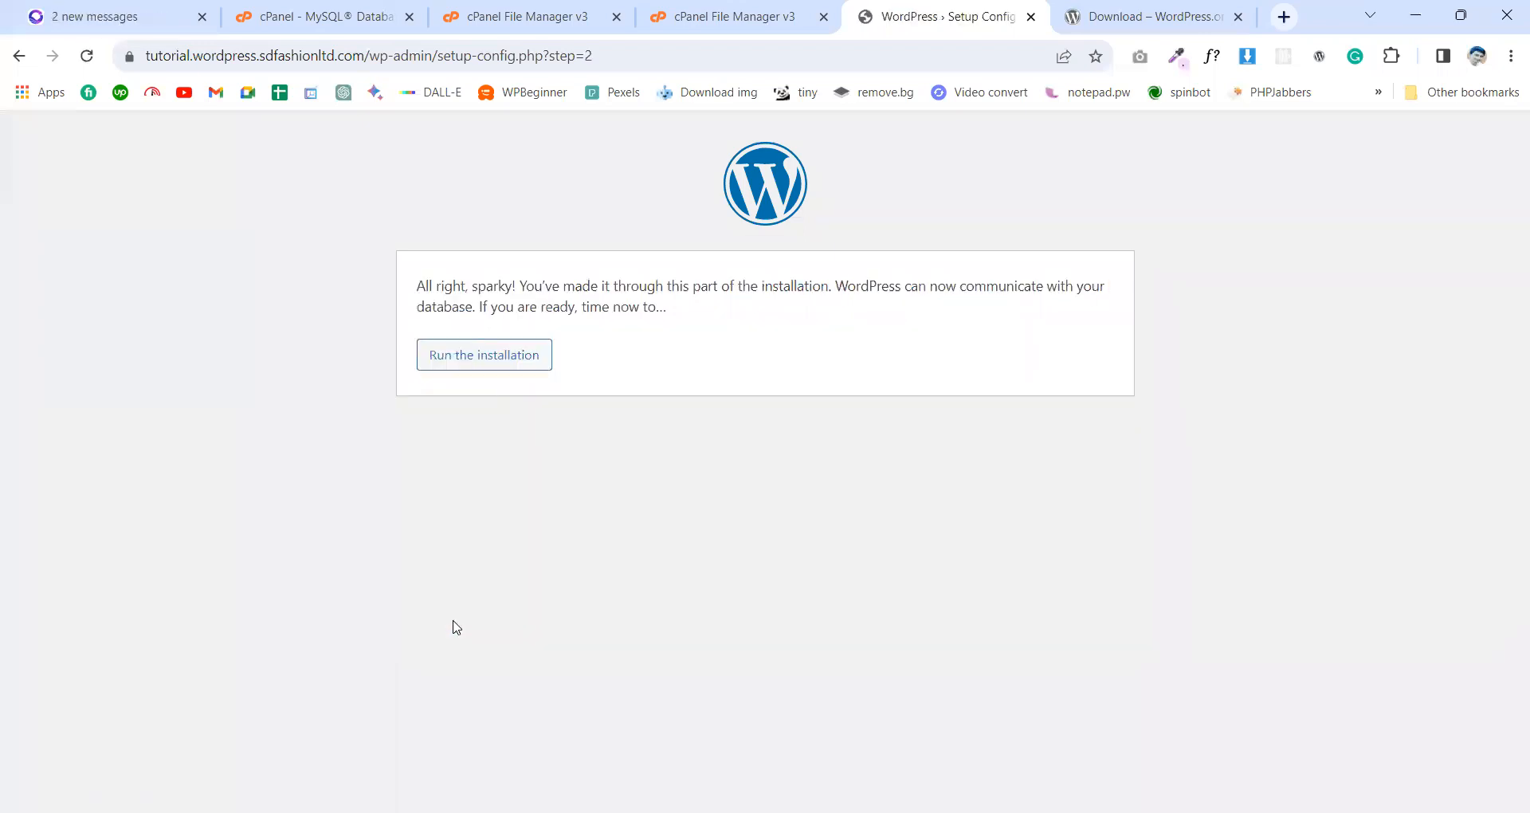
- Run the installation and enter site title Test site and admin username test
left_click(503, 361)
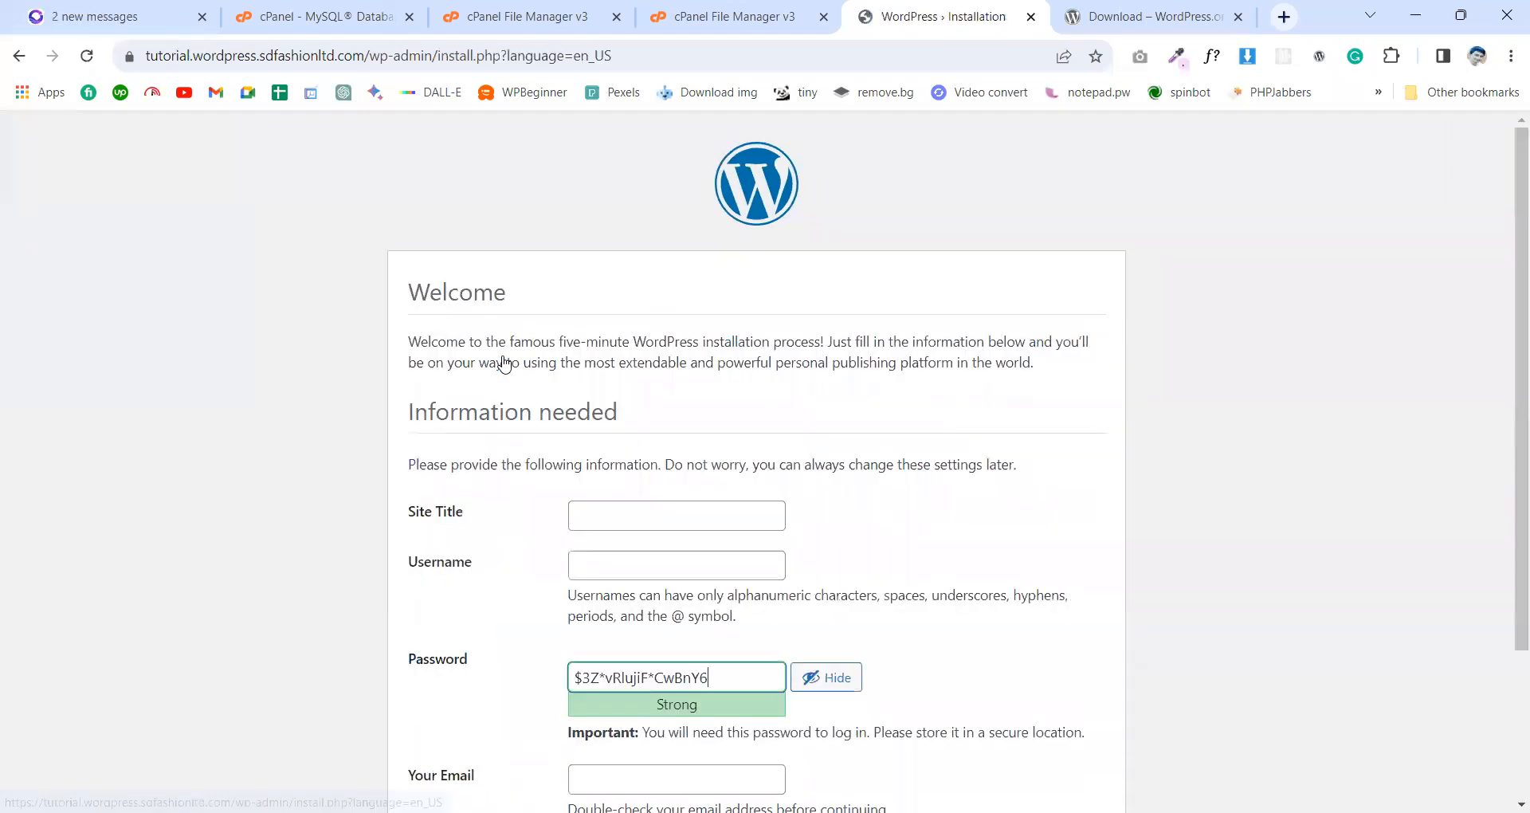
scroll(590, 464, "down", 3)
left_click(665, 321)
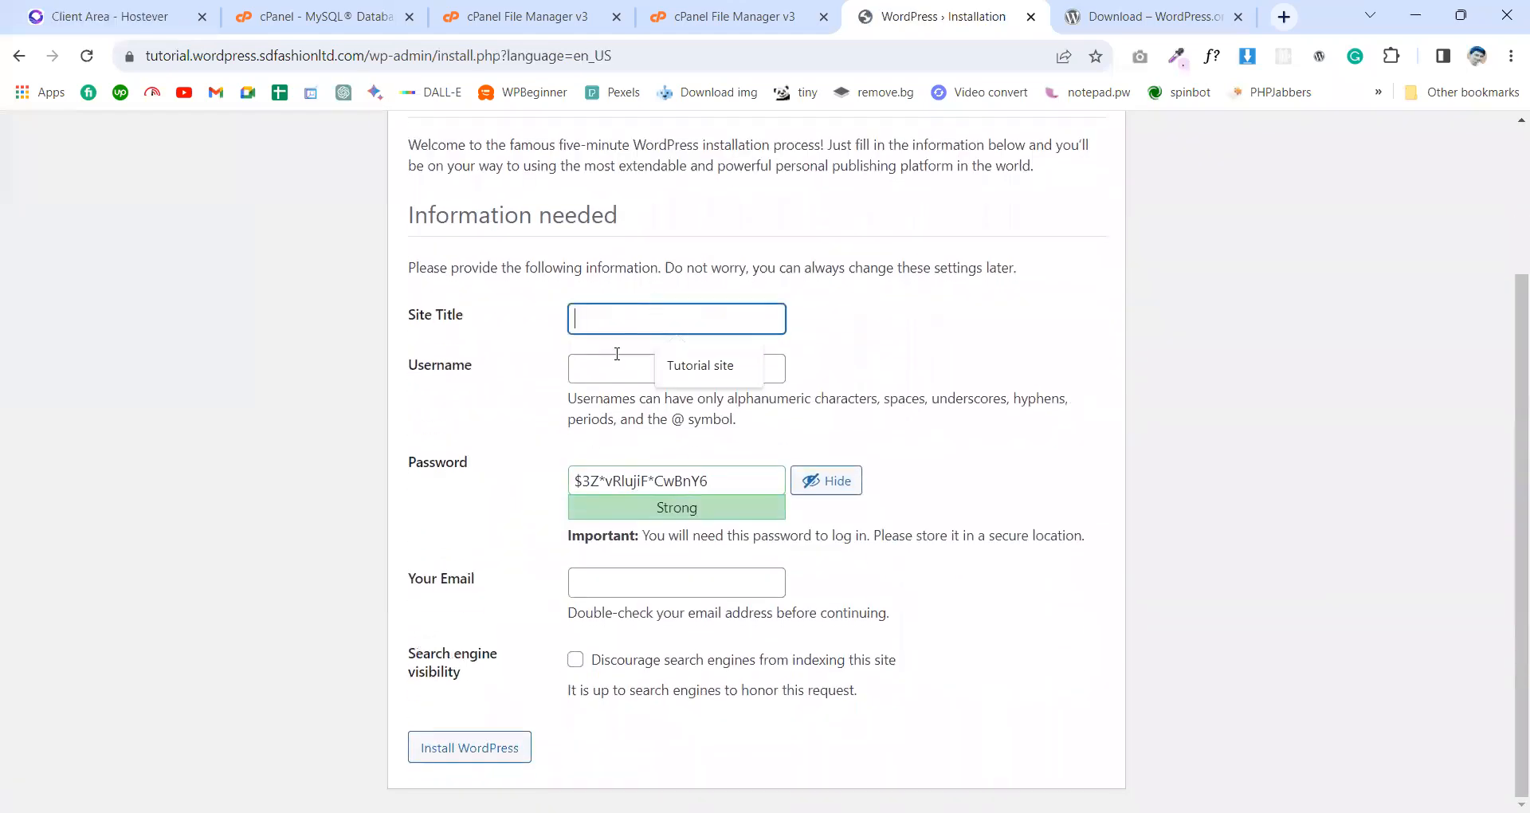
left_click(635, 318)
key("BackSpace")
type("Te")
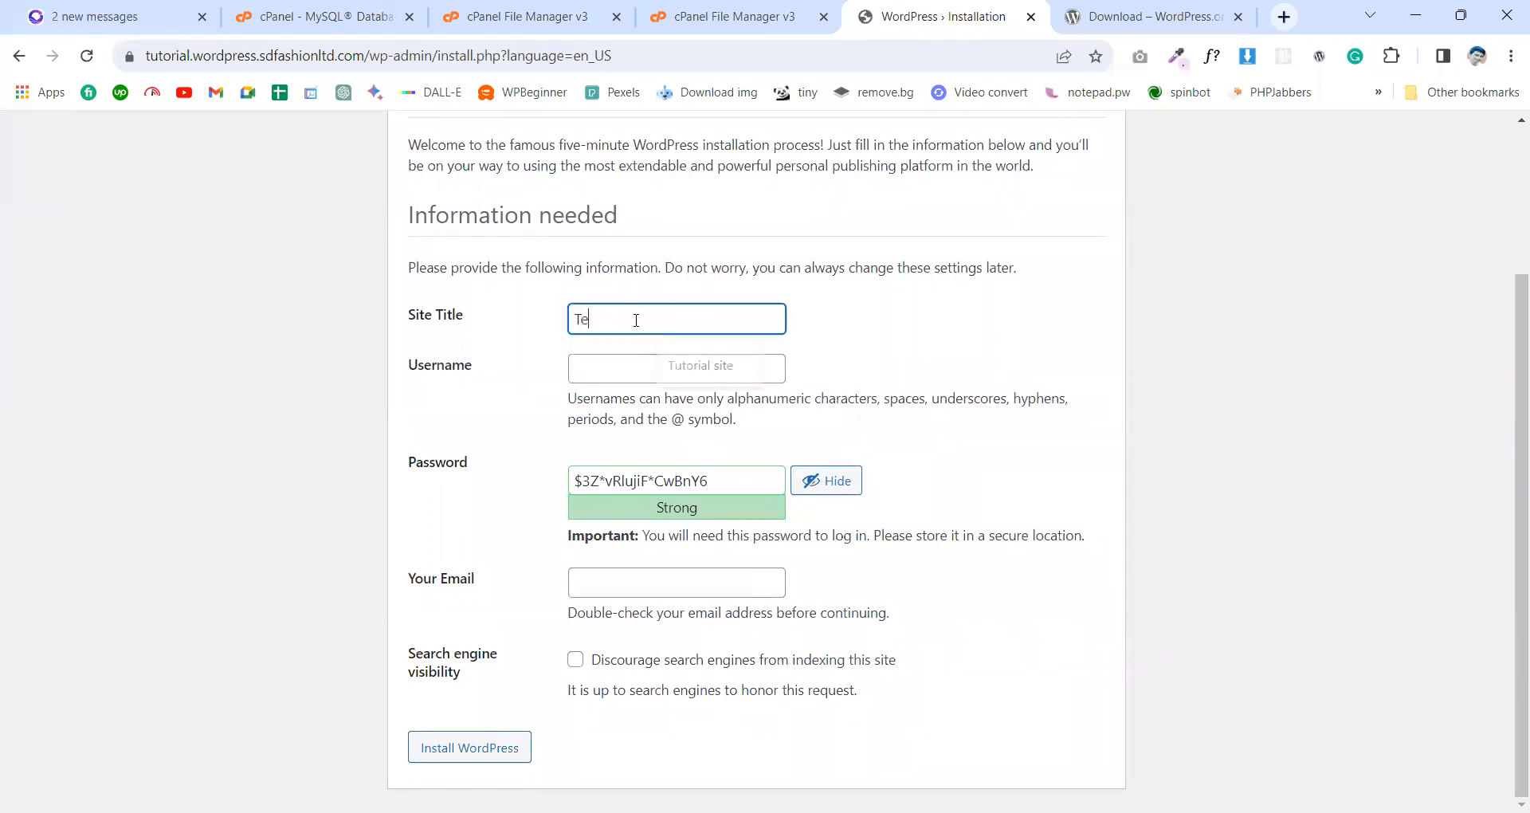
type("st site")
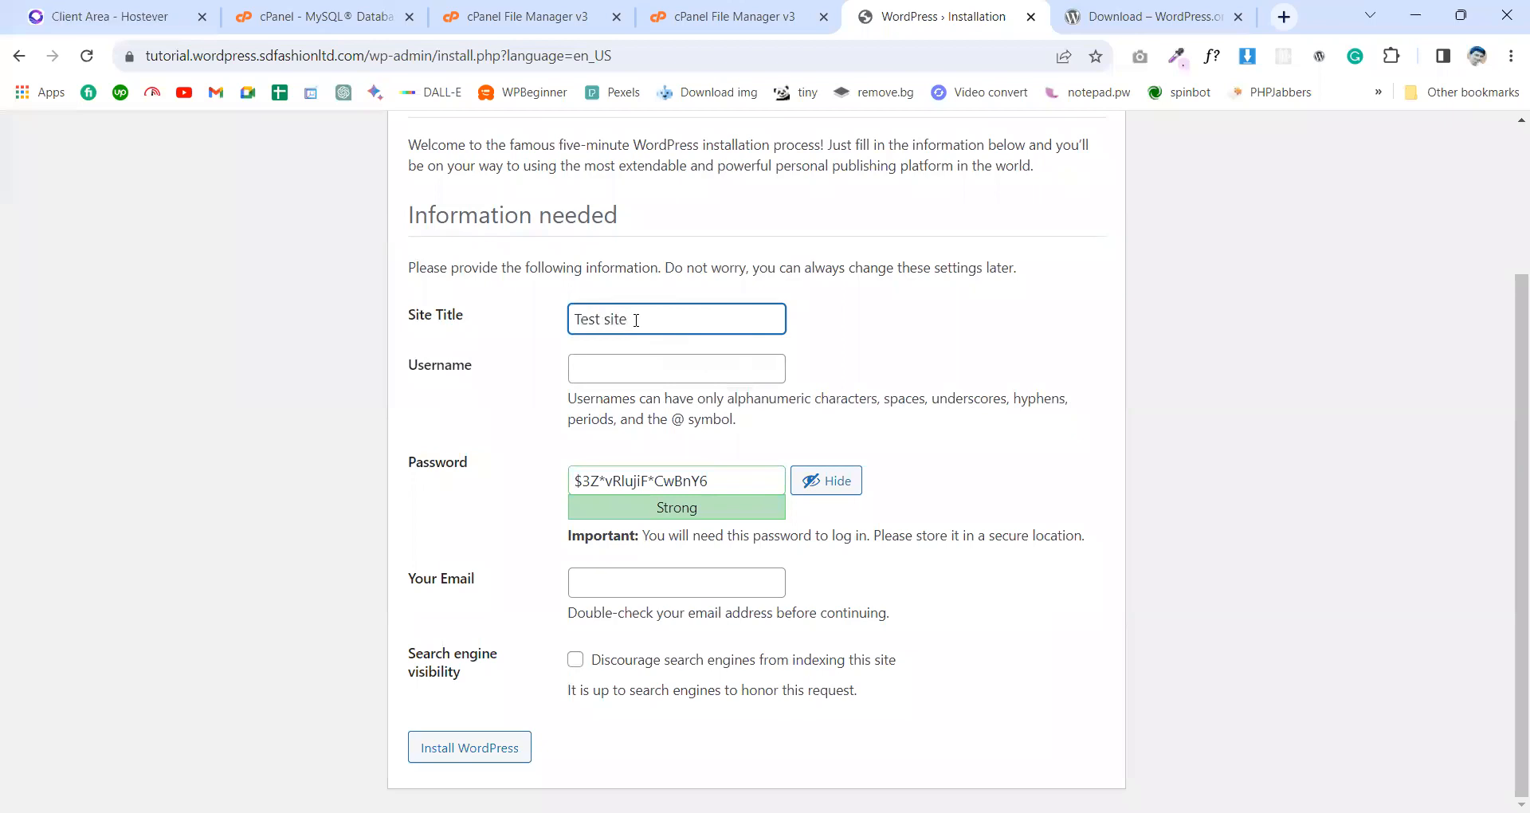
key("Tab")
type("te")
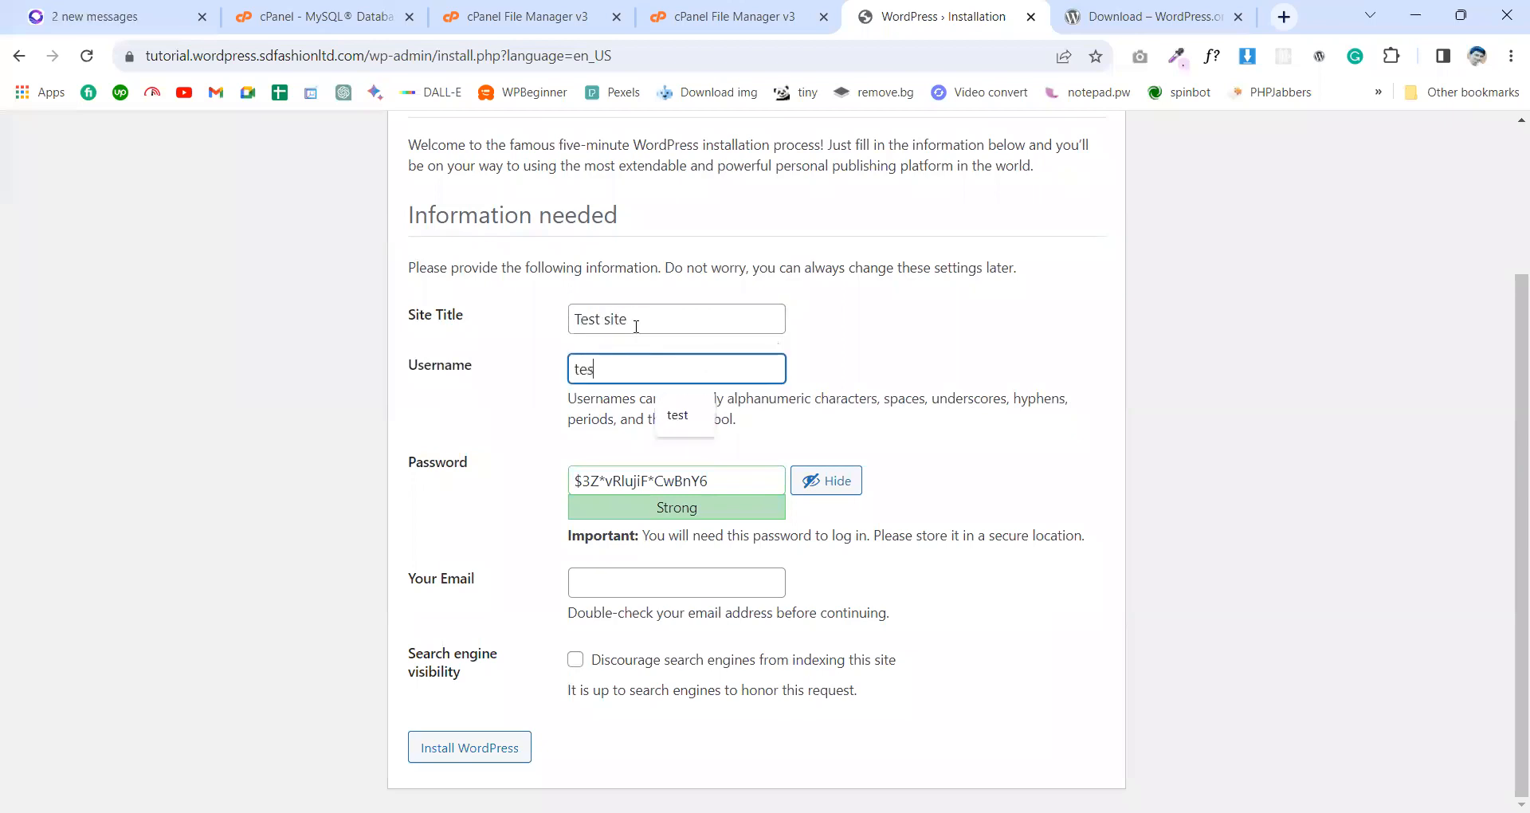
type("st")
- Replace the suggested password with a medium-strength one and enter the admin email
left_click_drag(712, 480, 729, 481)
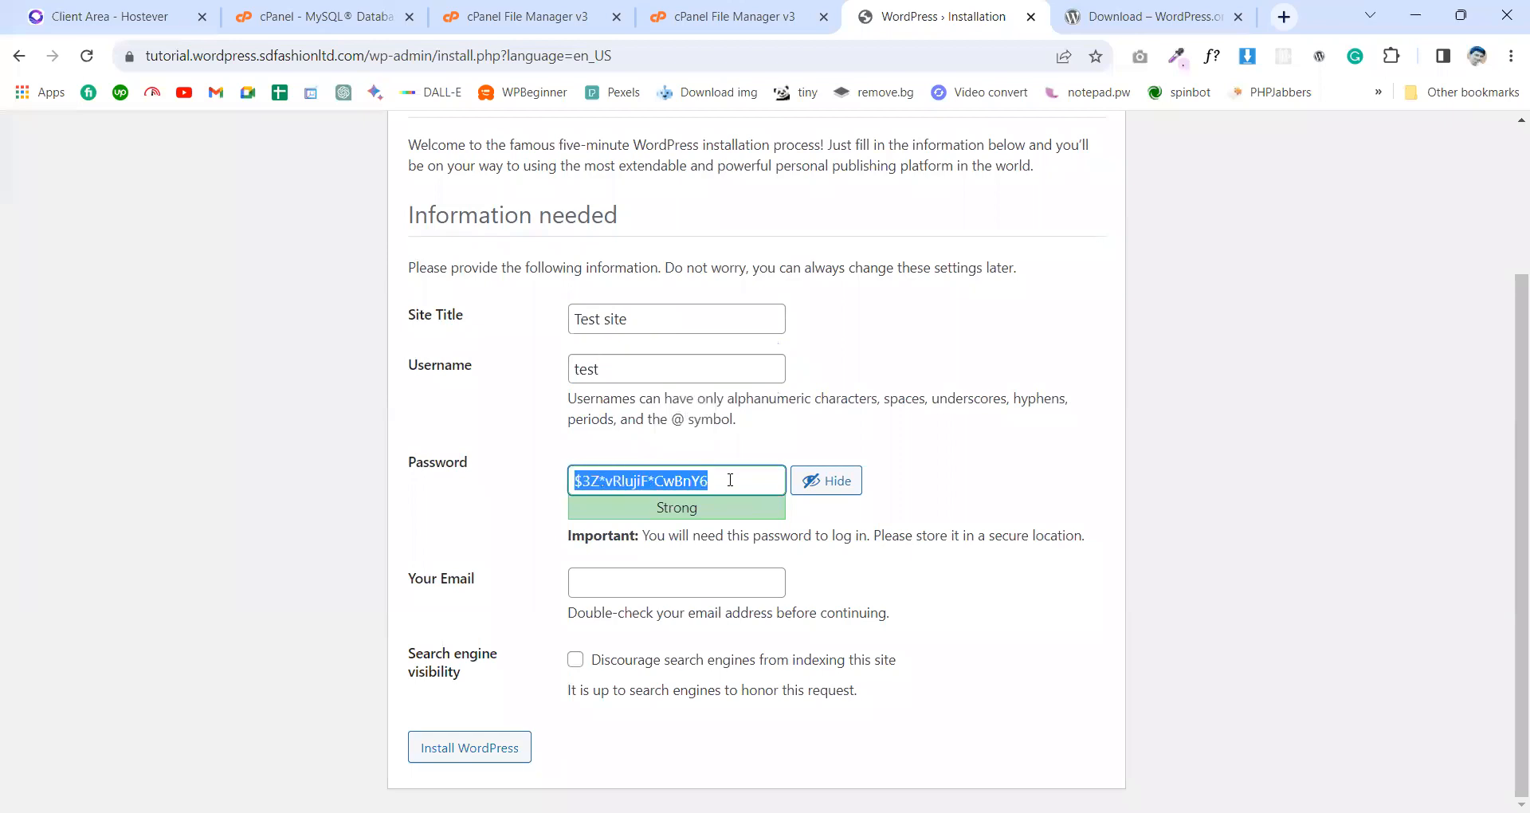
left_click(825, 481)
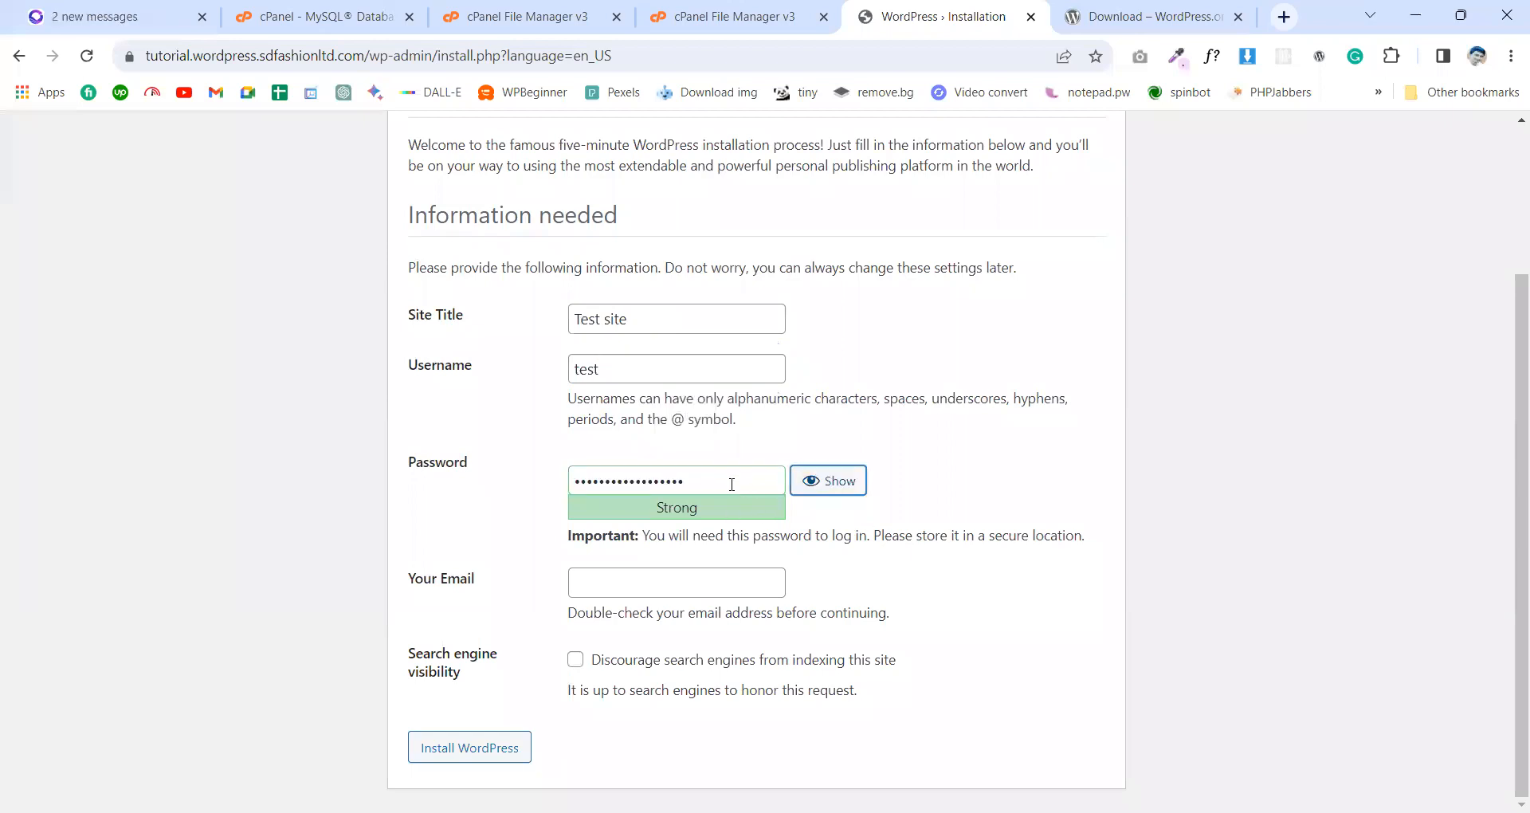
left_click_drag(732, 481, 574, 480)
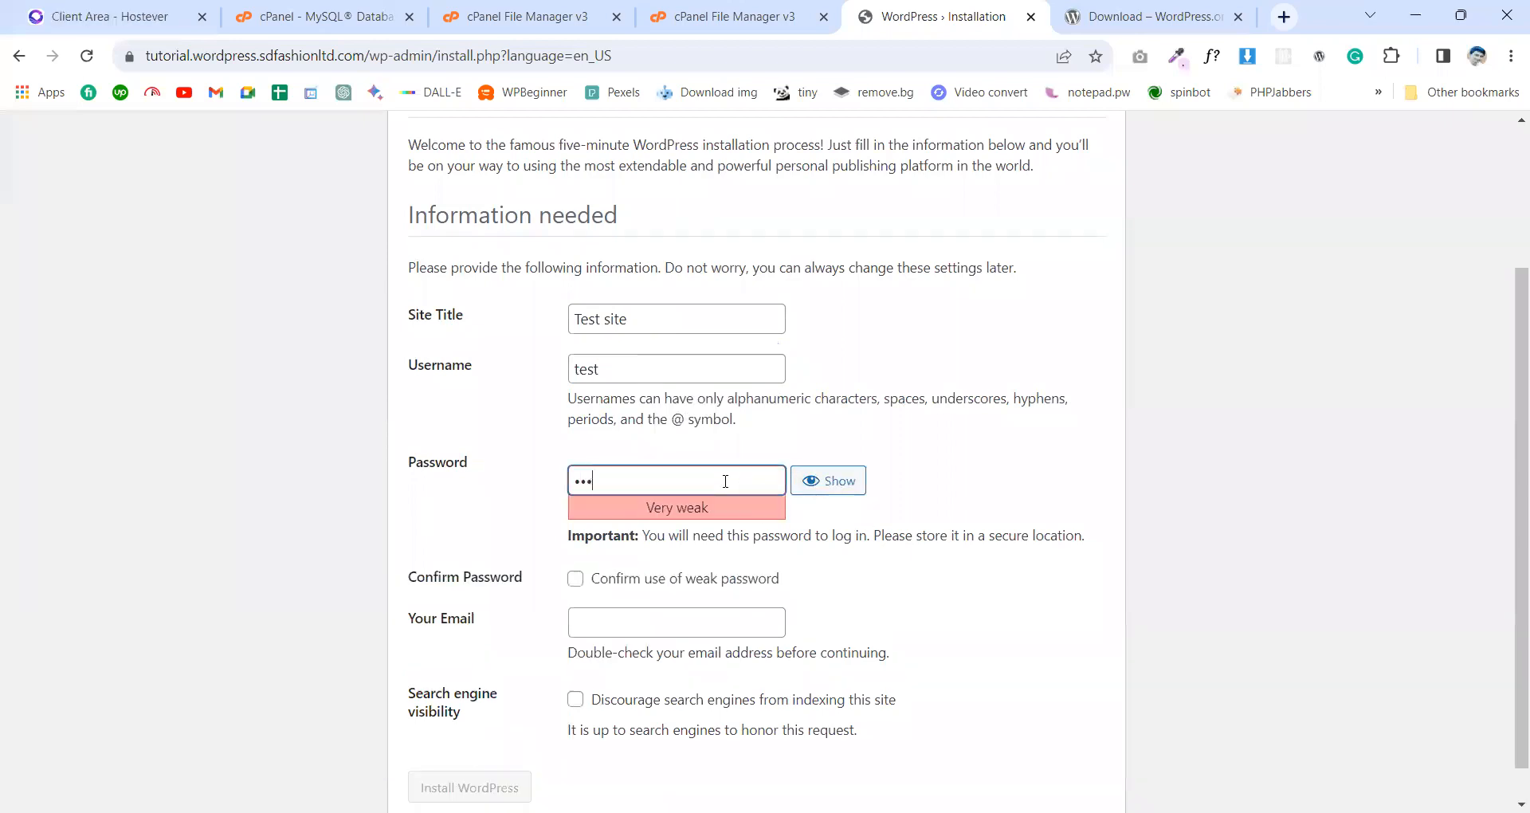
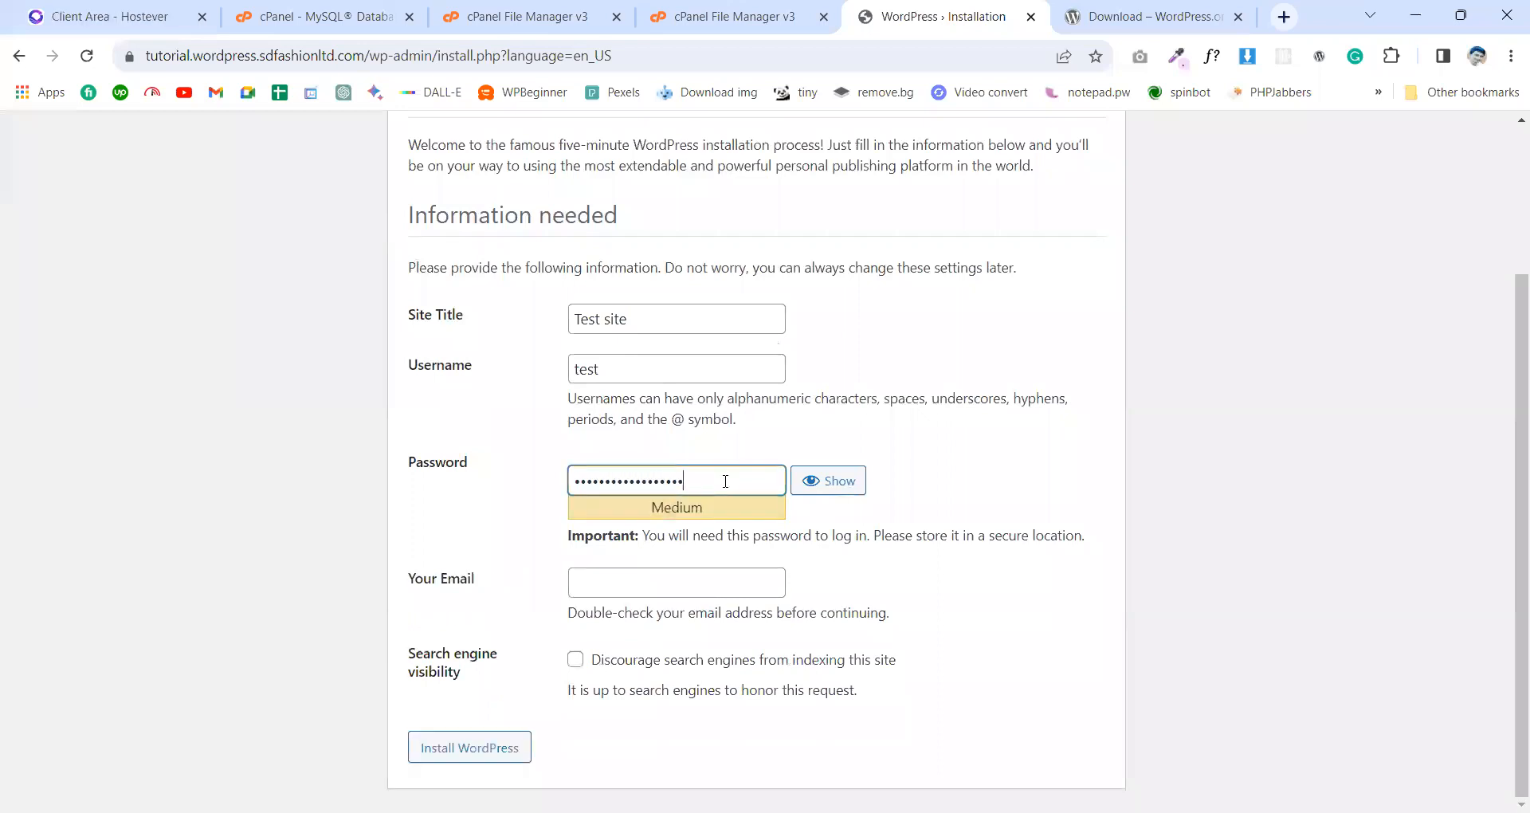
left_click(591, 585)
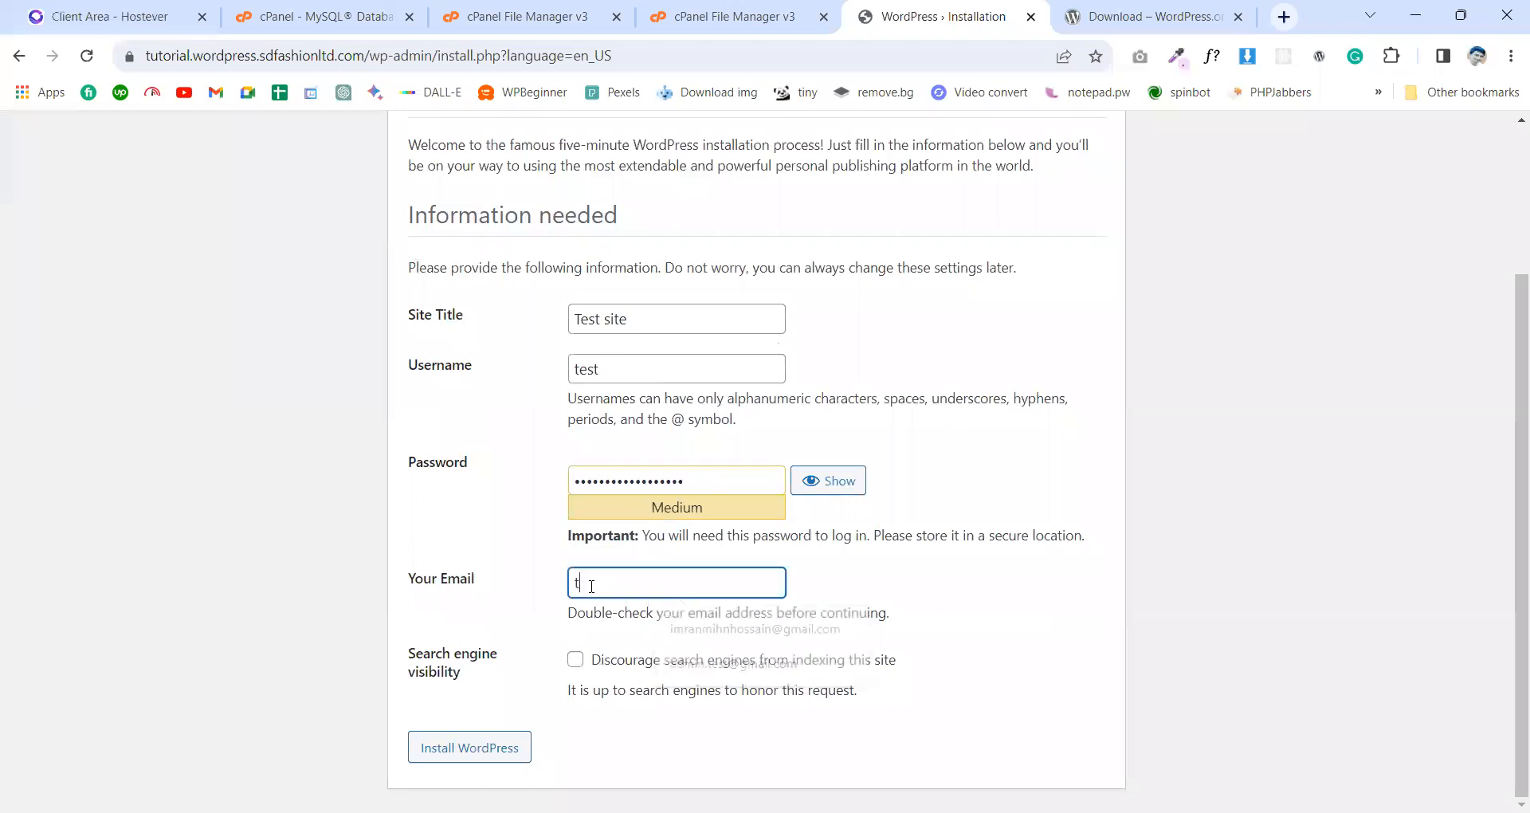
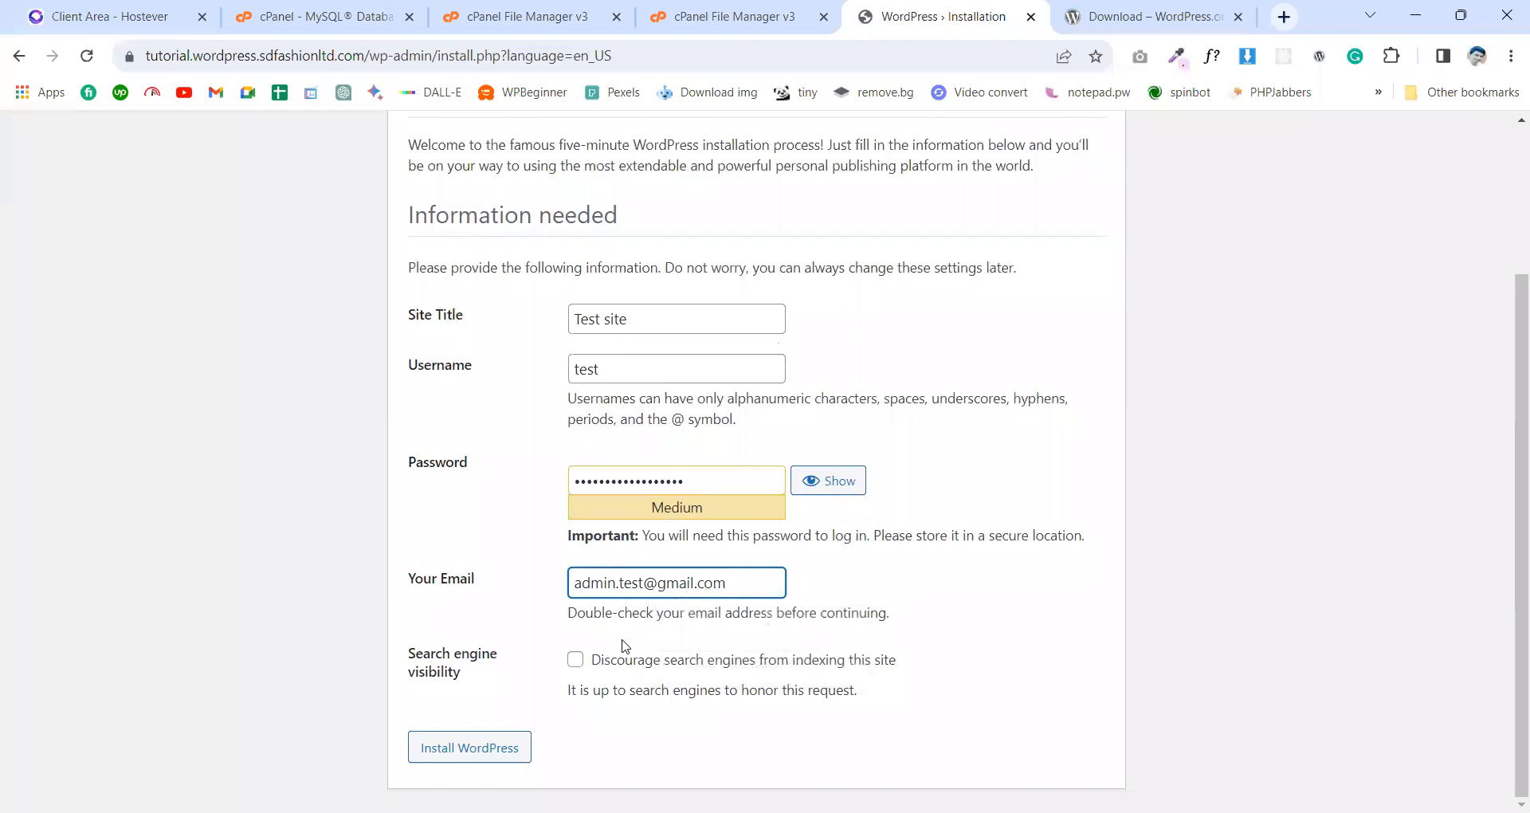
- Discourage search engines from indexing and install WordPress with these details
left_click(574, 660)
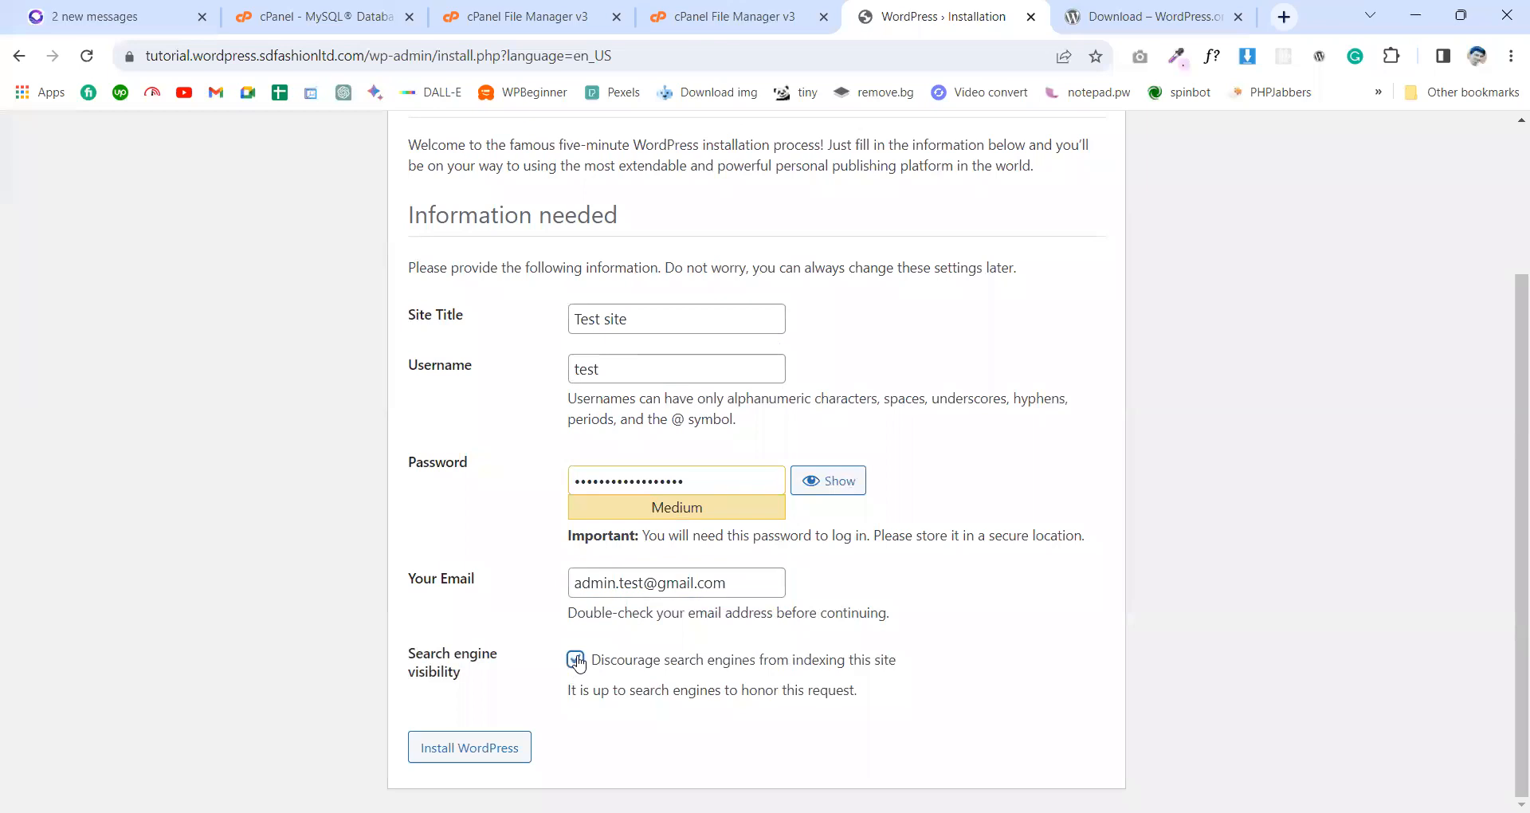
left_click(577, 660)
left_click(577, 659)
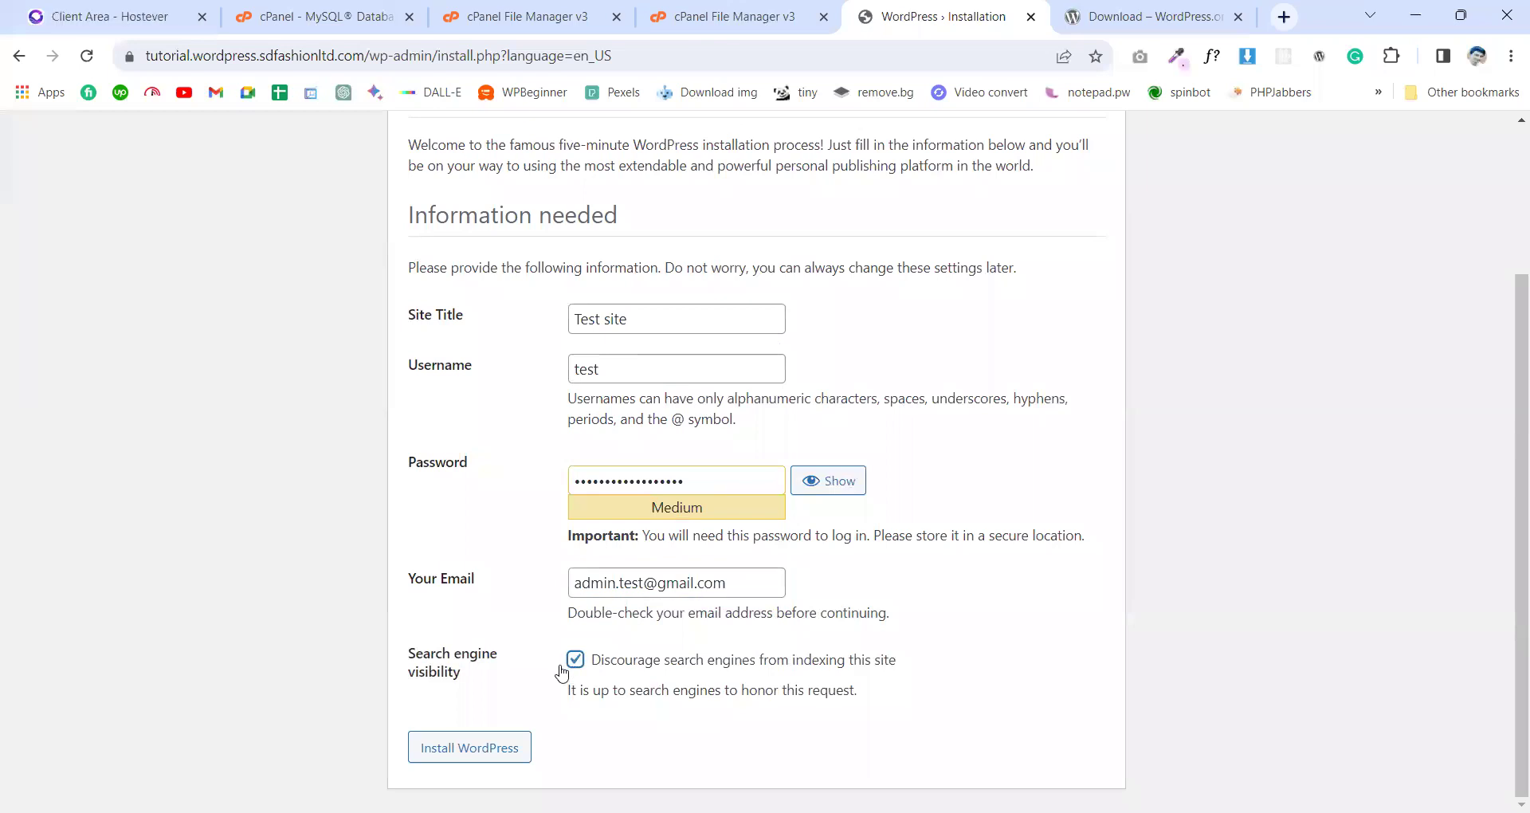
left_click(479, 749)
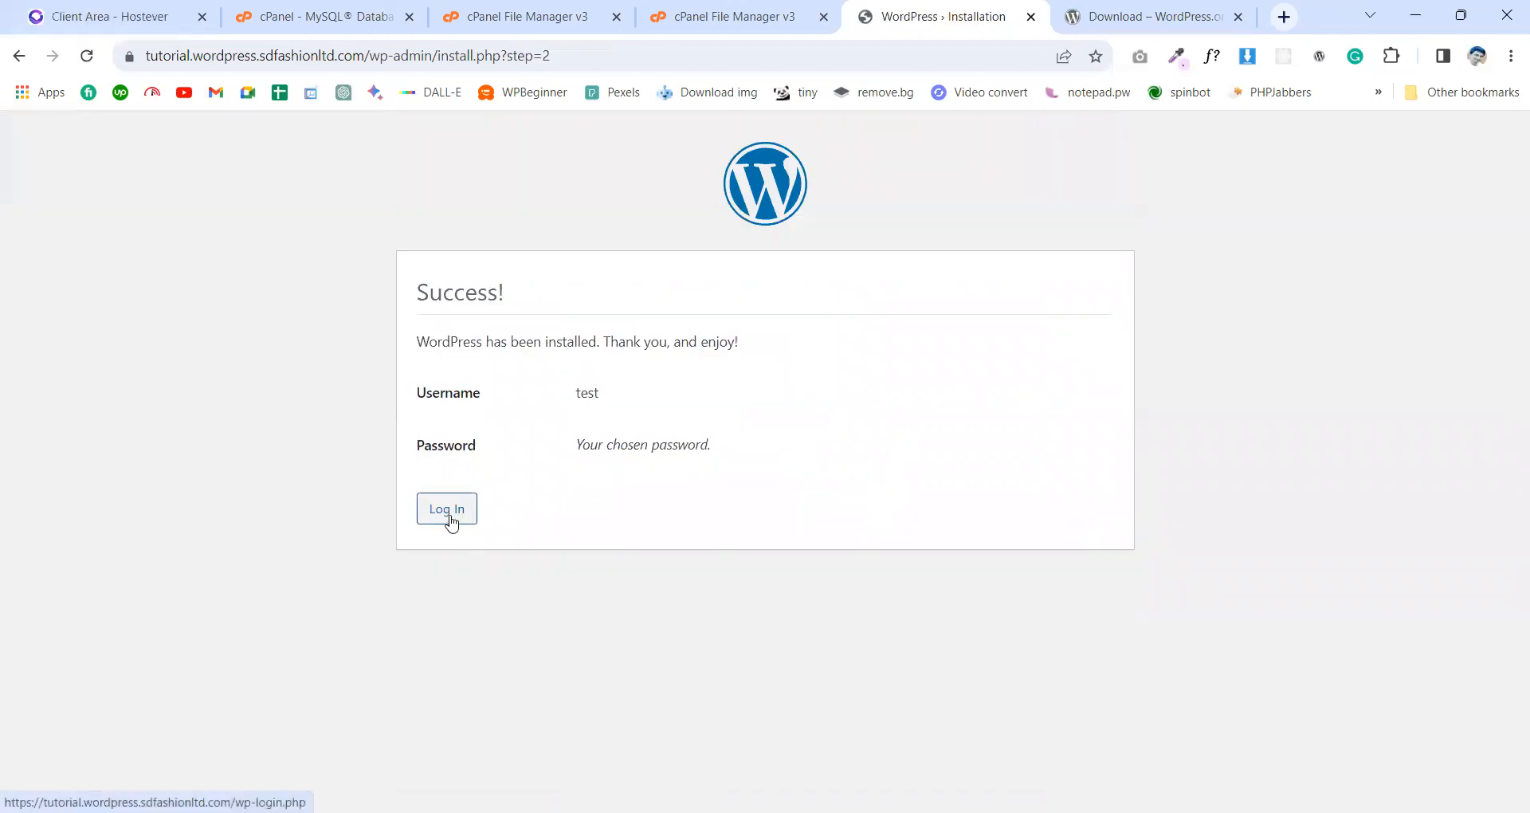
- Log in as test with the password, Remember Me ticked, reaching the admin dashboard
left_click(446, 509)
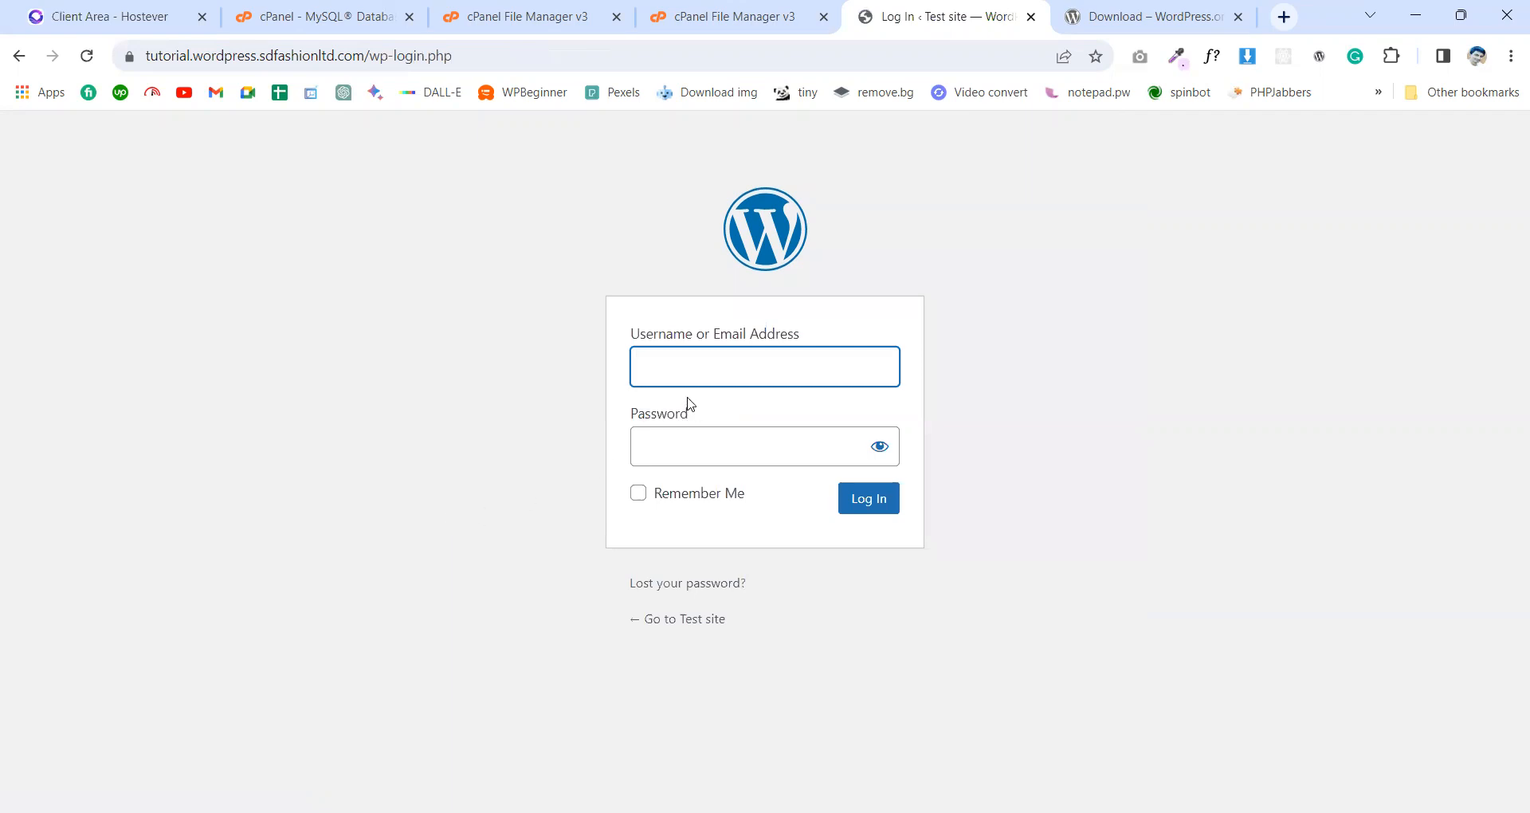
type("t")
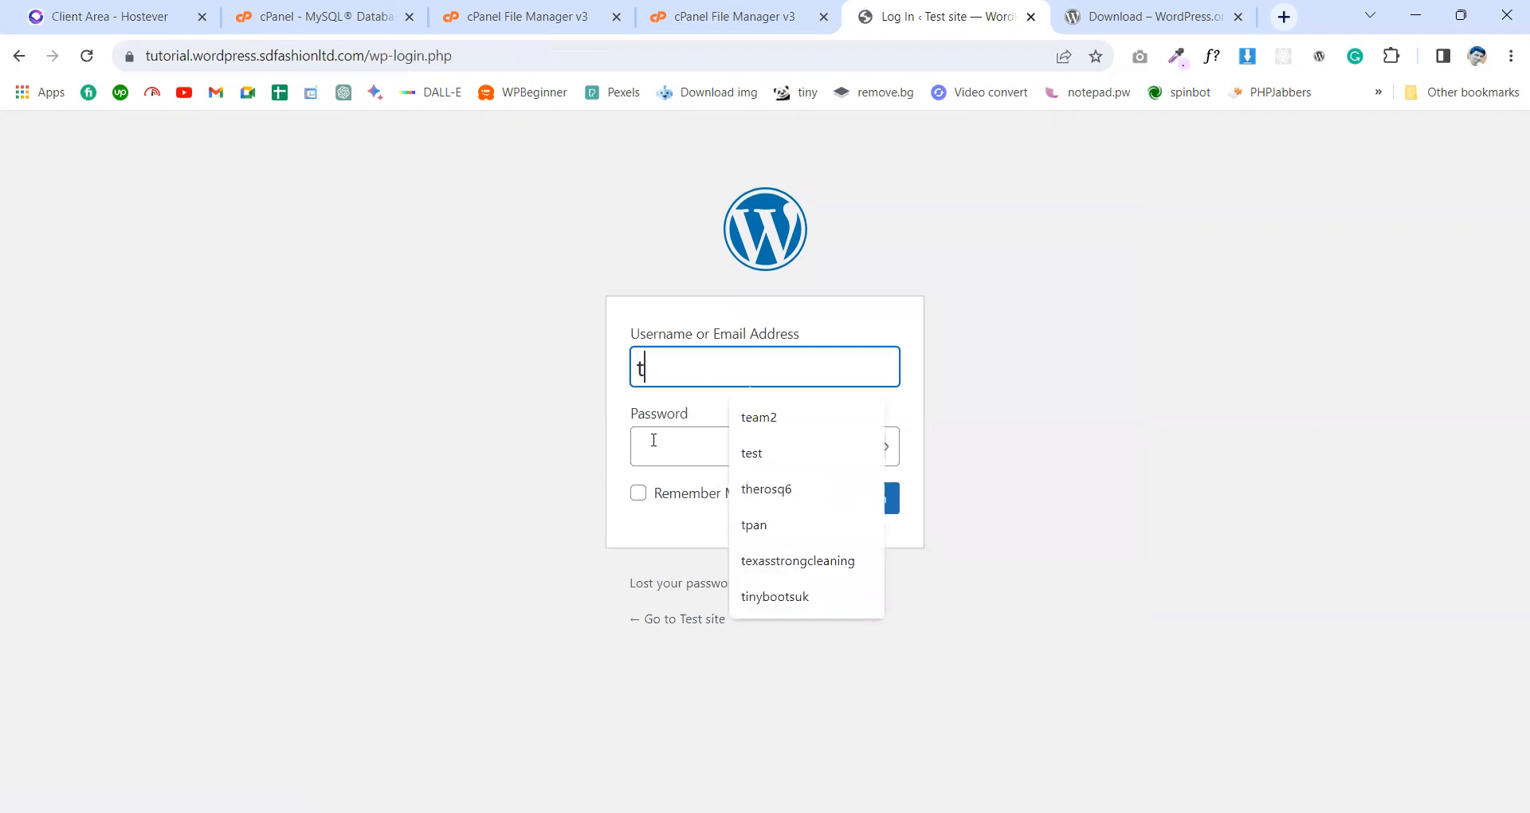
type("est")
left_click(653, 440)
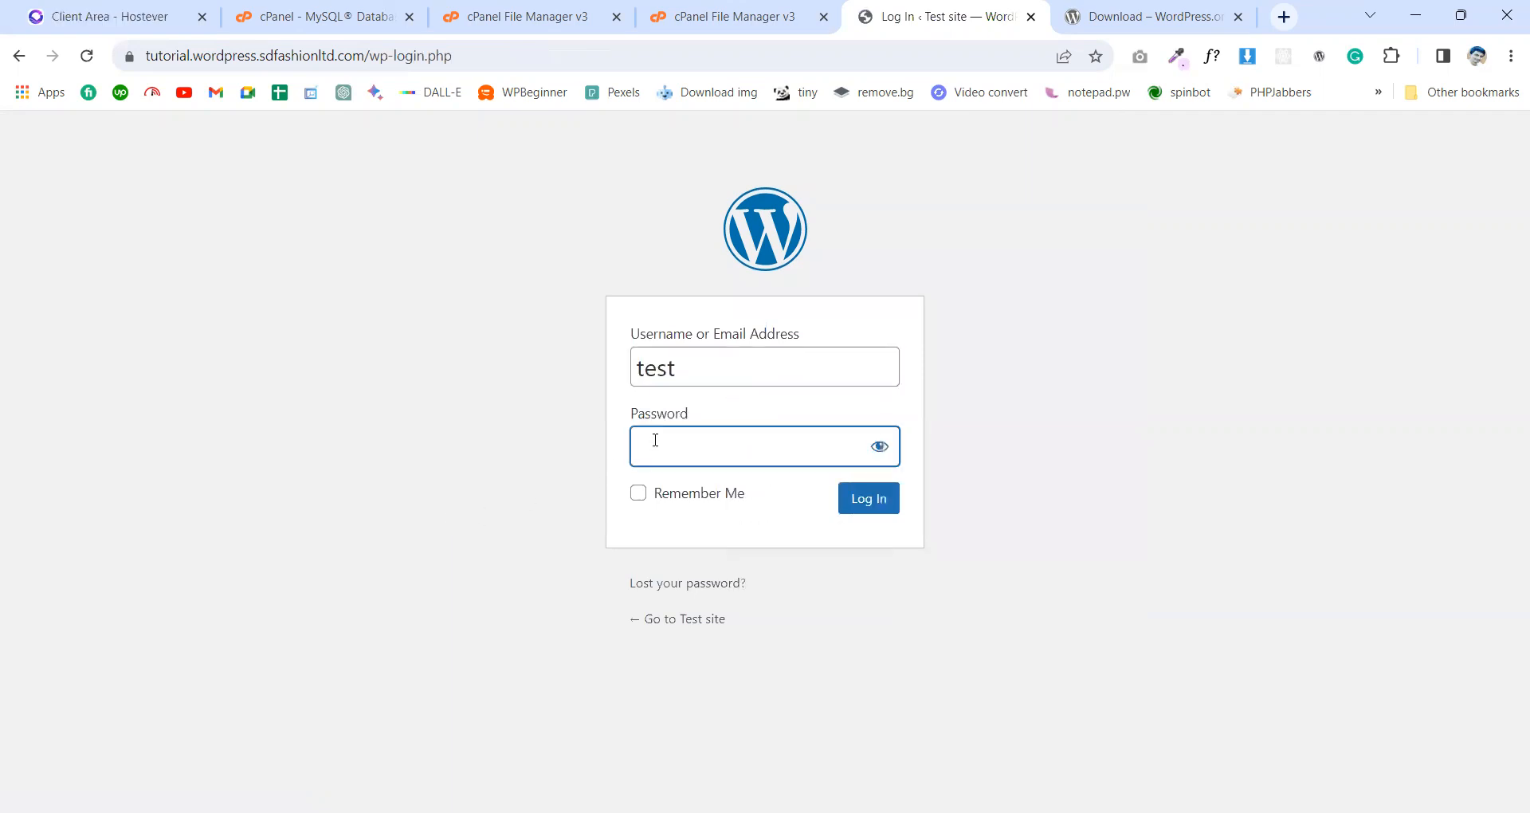
left_click(638, 492)
left_click(868, 498)
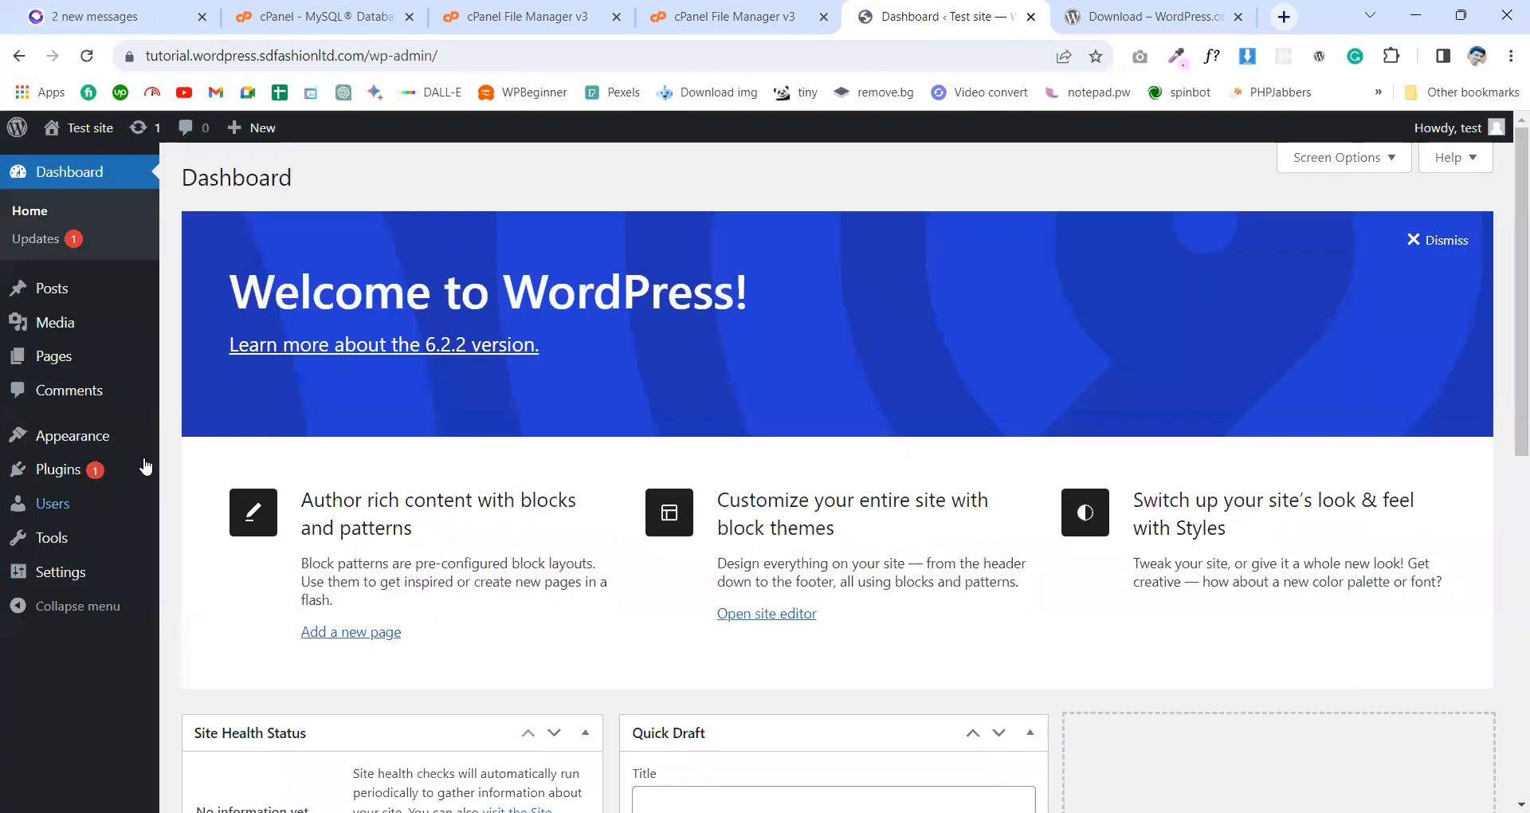
scroll(195, 483, "down", 5)
scroll(164, 437, "up", 5)
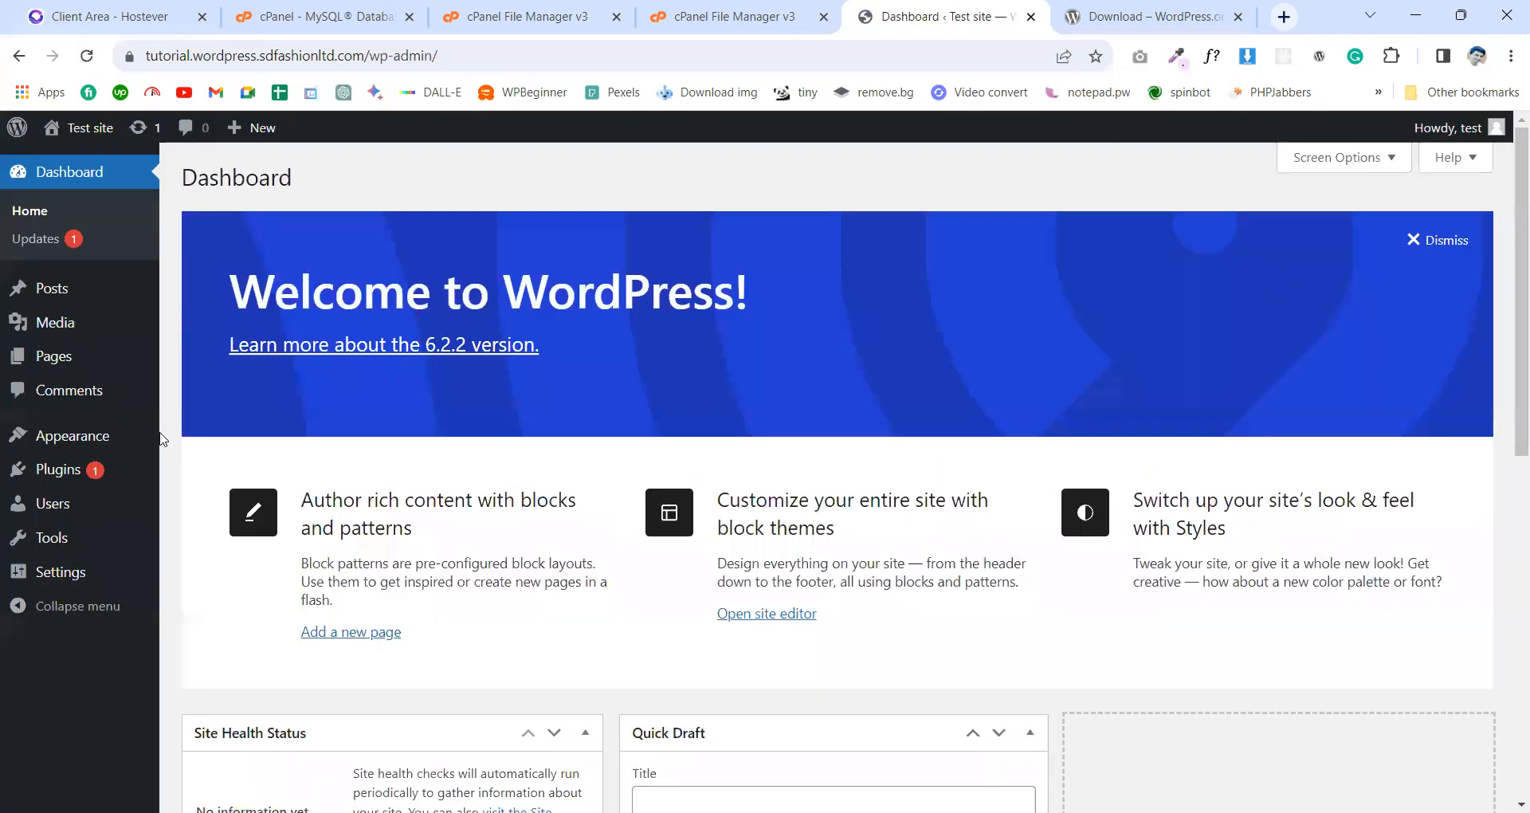
mouse_move(82, 127)
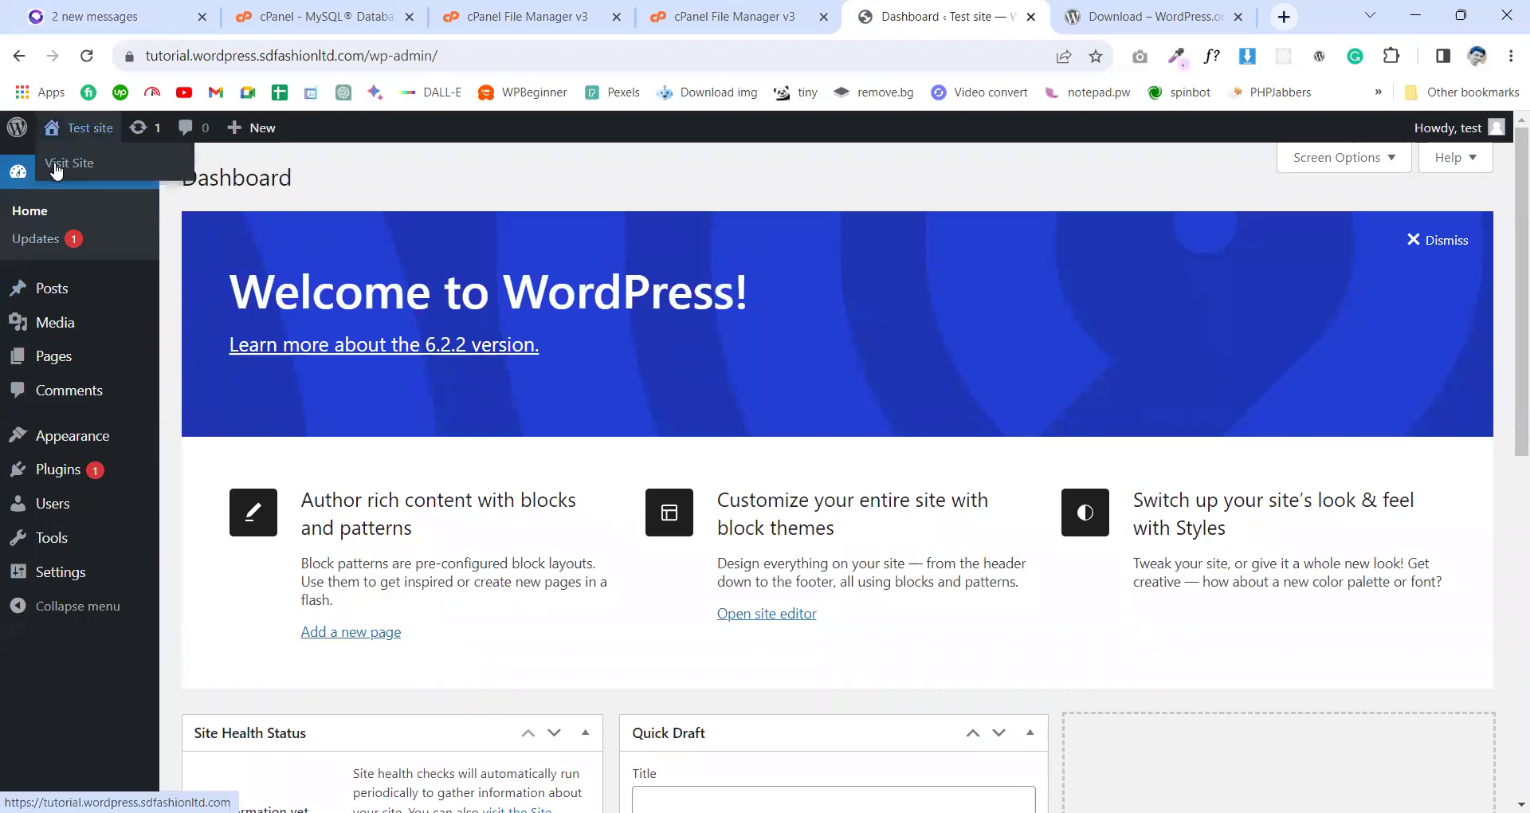
- Open Test site > Visit Site in a new tab and view the live front page
right_click(57, 170)
left_click(144, 182)
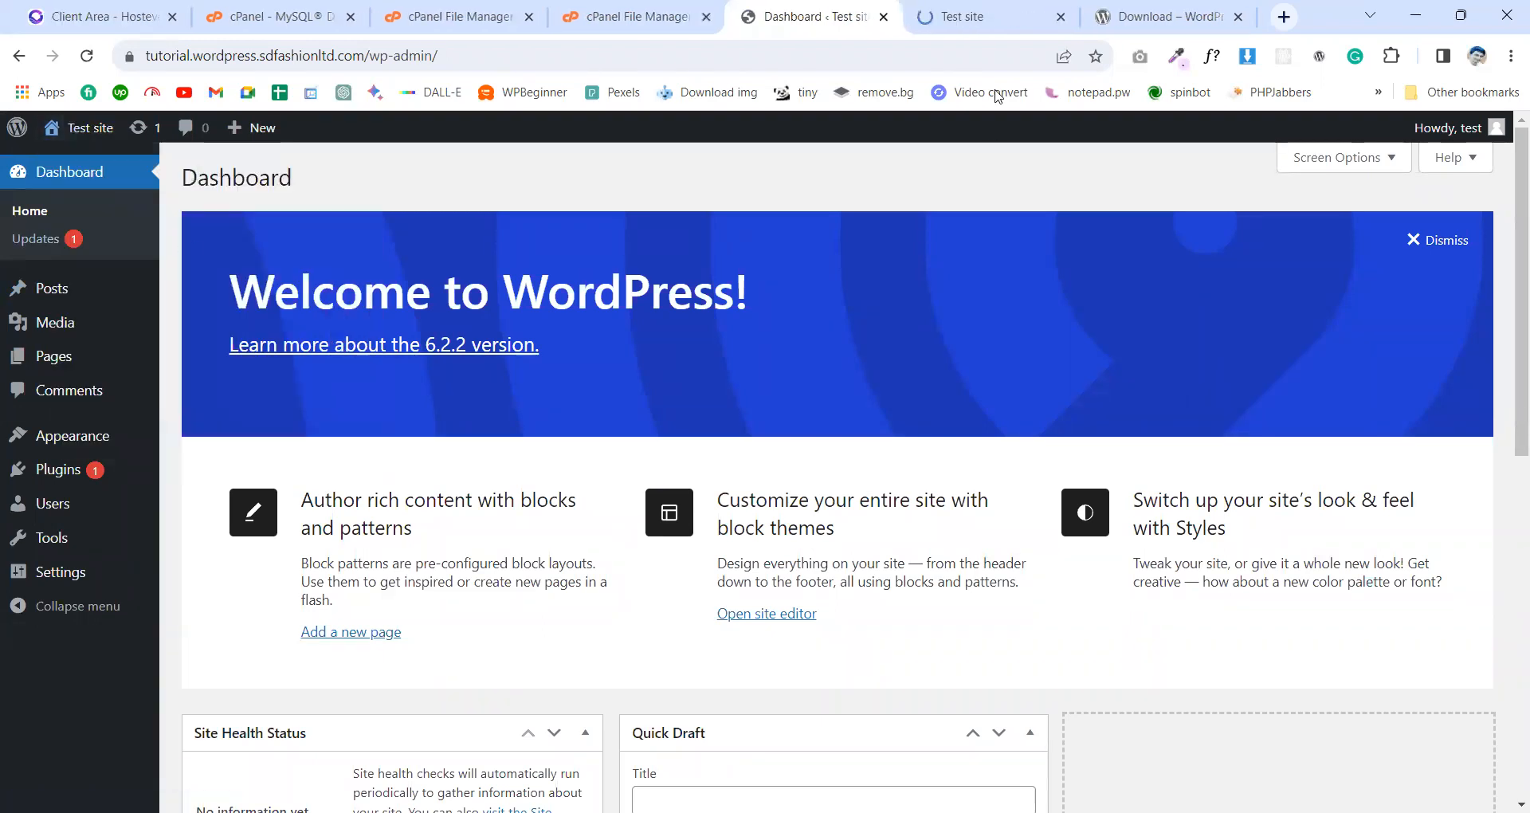
left_click(963, 15)
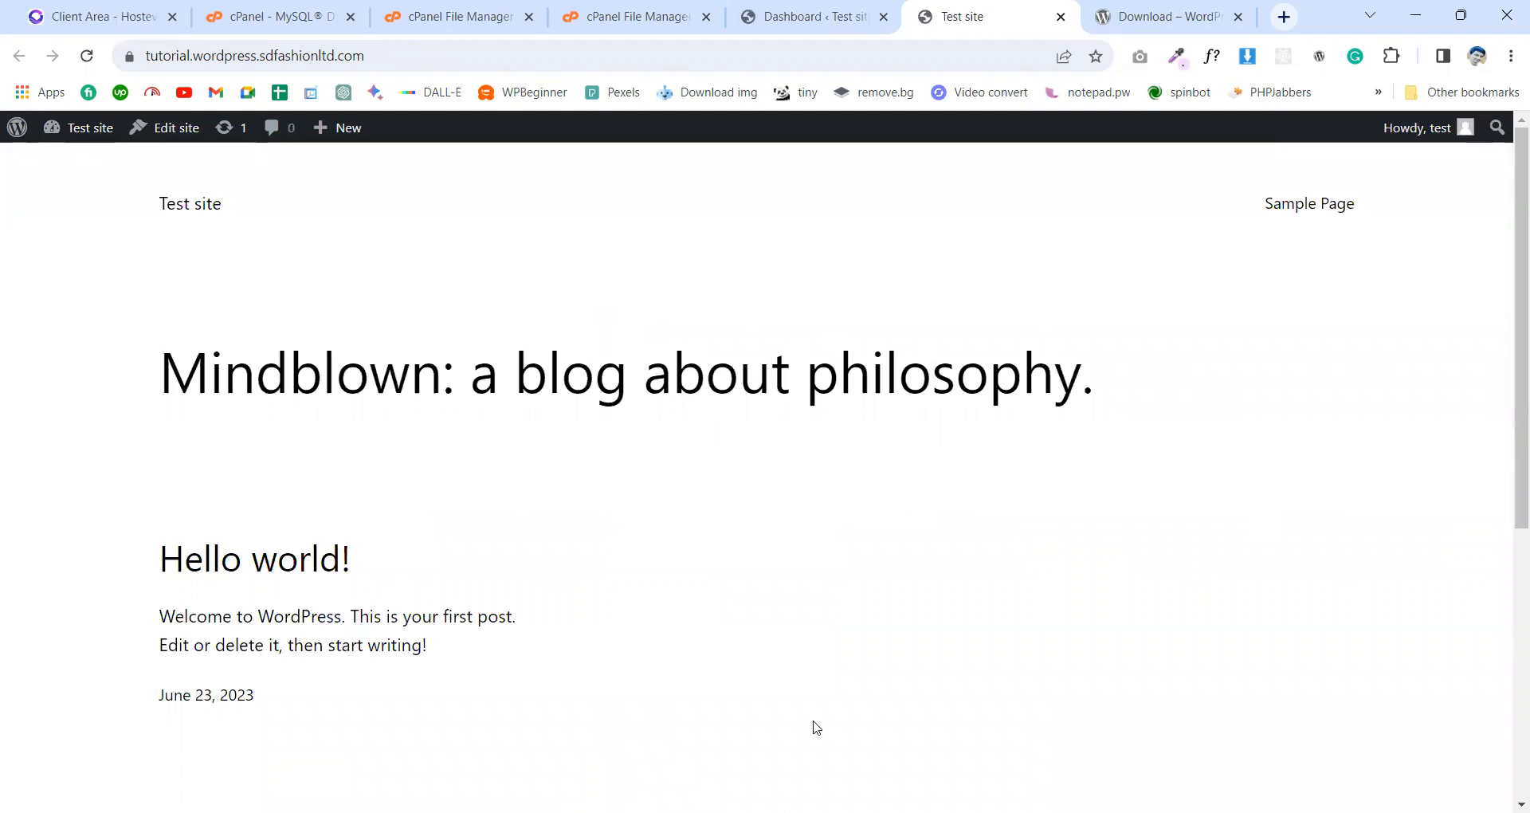
scroll(765, 356, "down", 5)
scroll(765, 356, "down", 2)
scroll(765, 357, "up", 7)
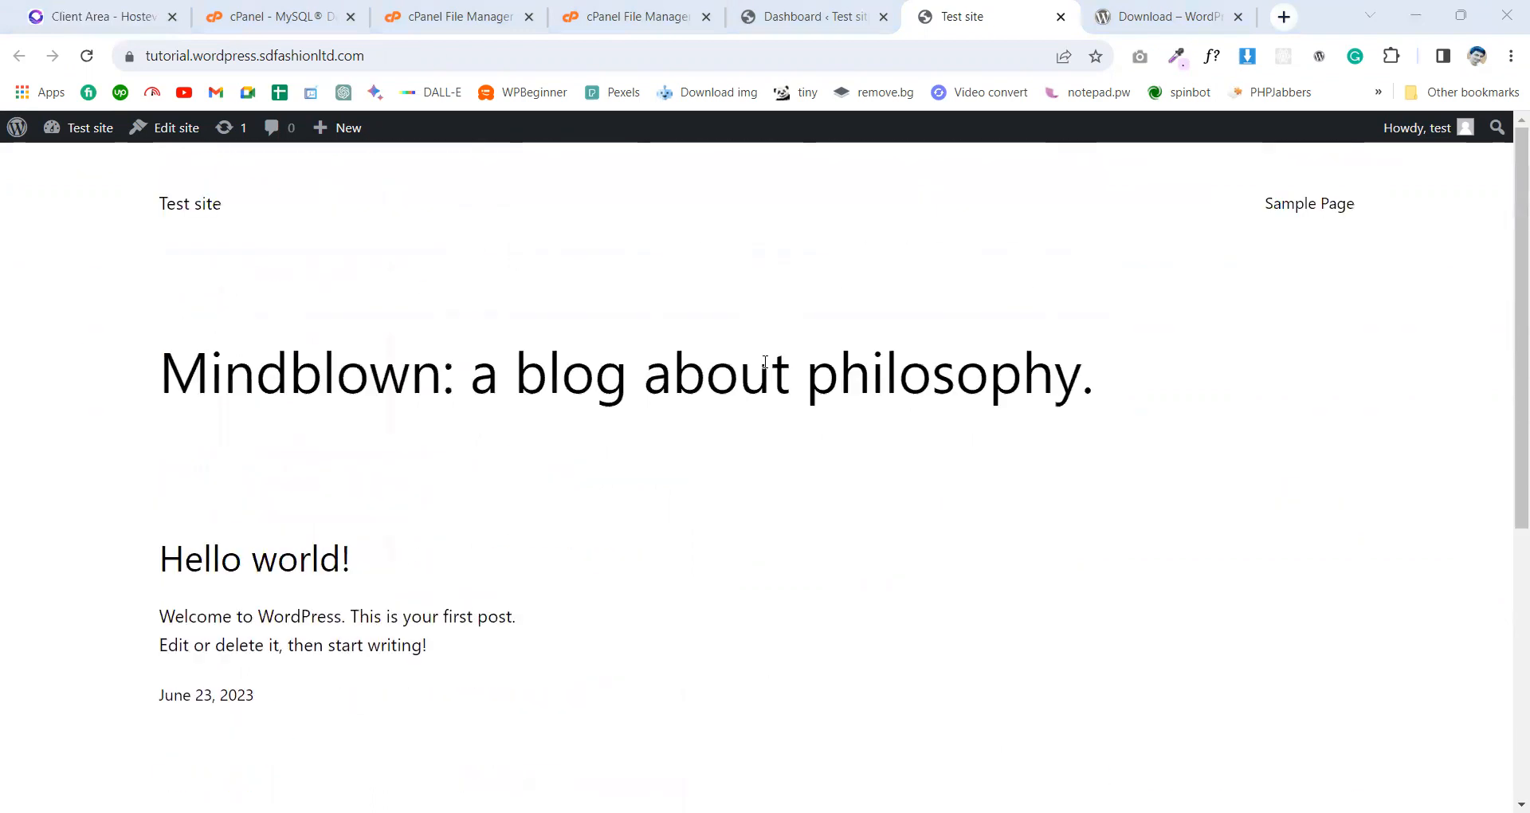
- Look over the front page content, then switch back toward the dashboard tab
double_click(190, 203)
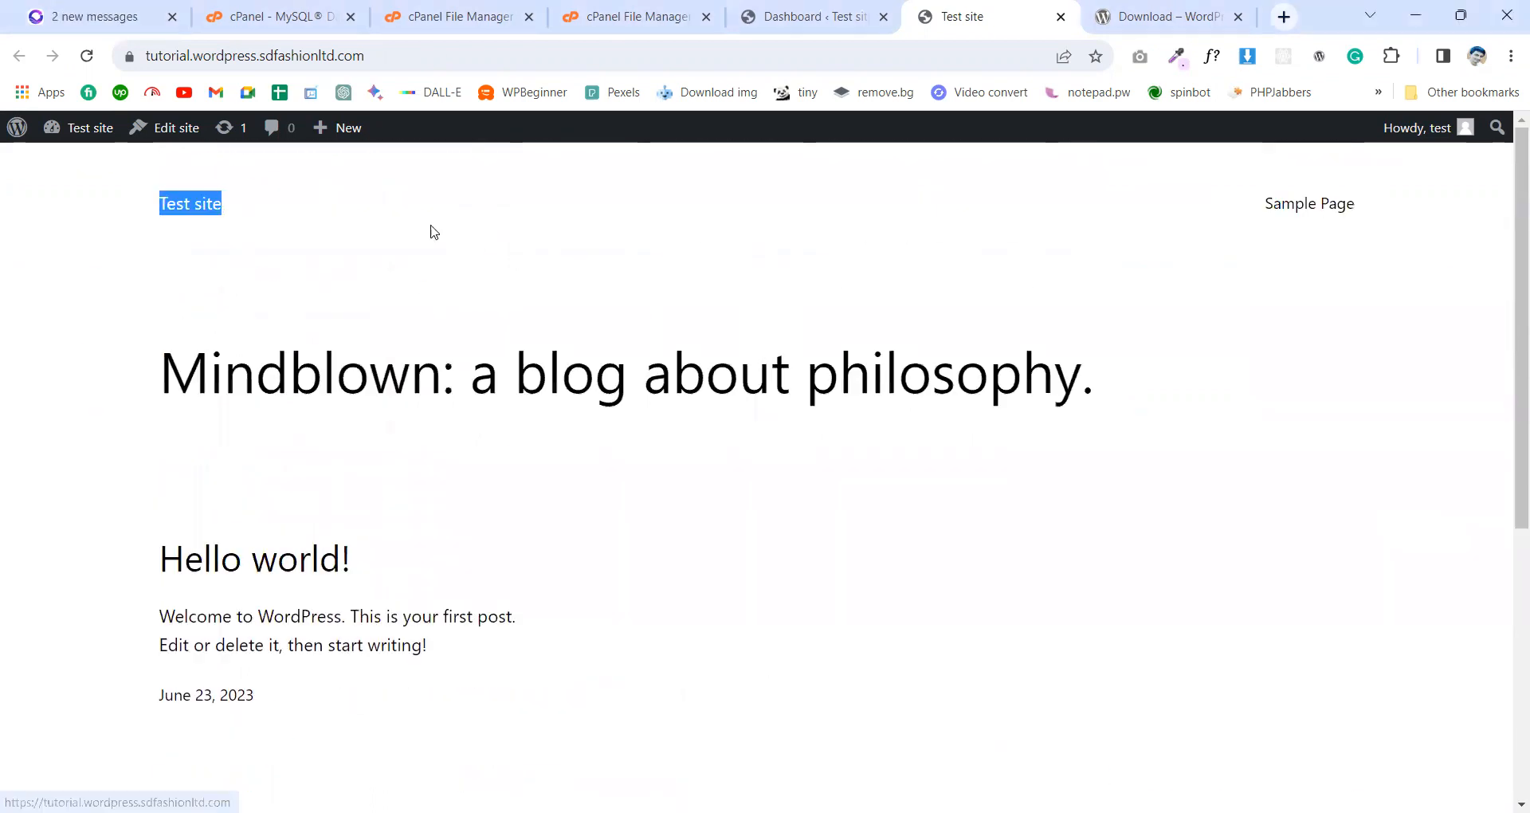
left_click(514, 230)
left_click(816, 16)
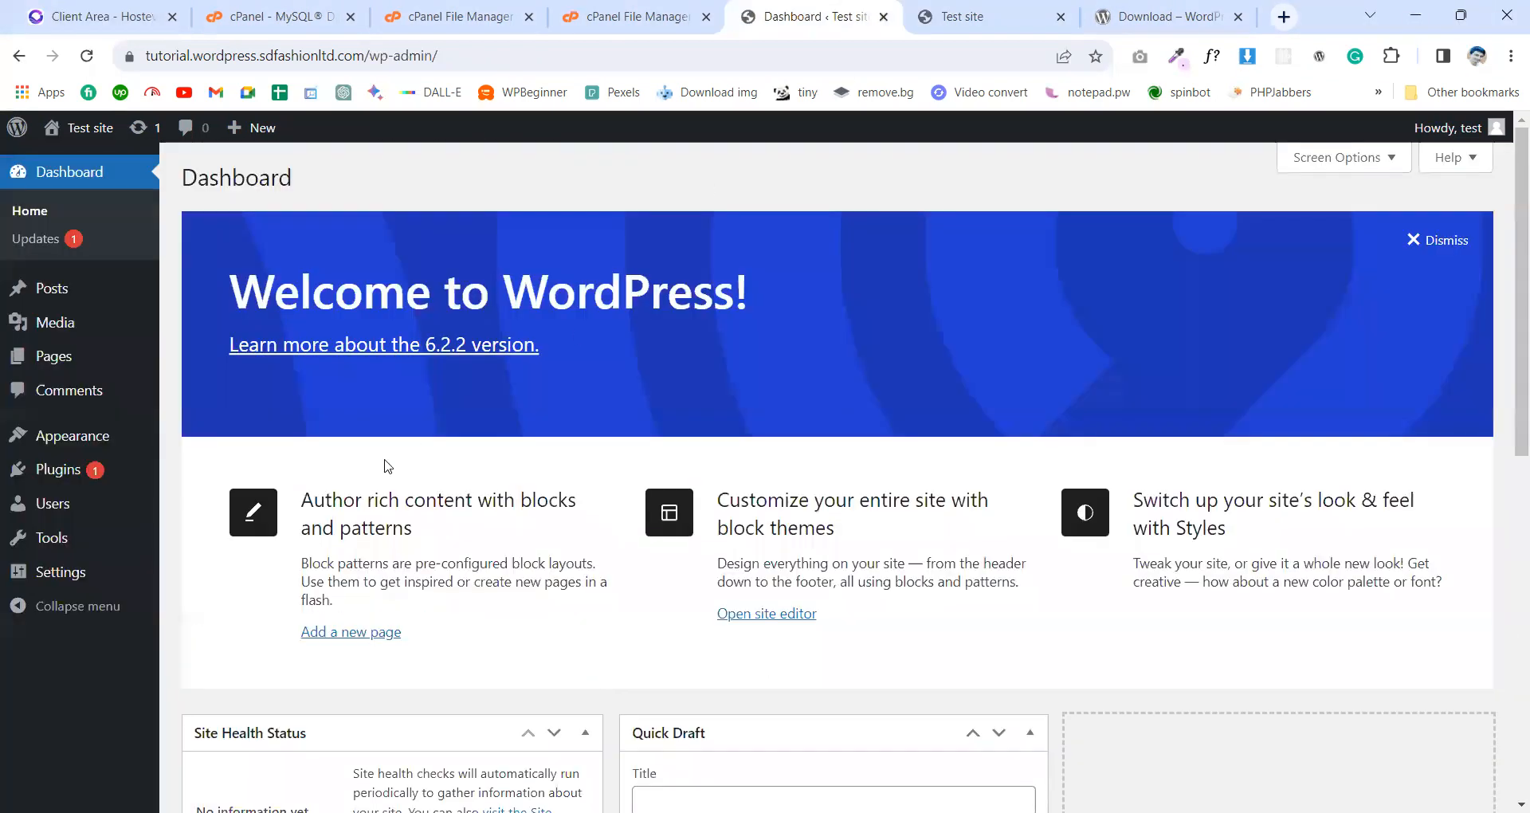
scroll(383, 466, "down", 3)
scroll(382, 467, "down", 3)
scroll(478, 442, "down", 3)
scroll(604, 410, "up", 10)
left_click(102, 16)
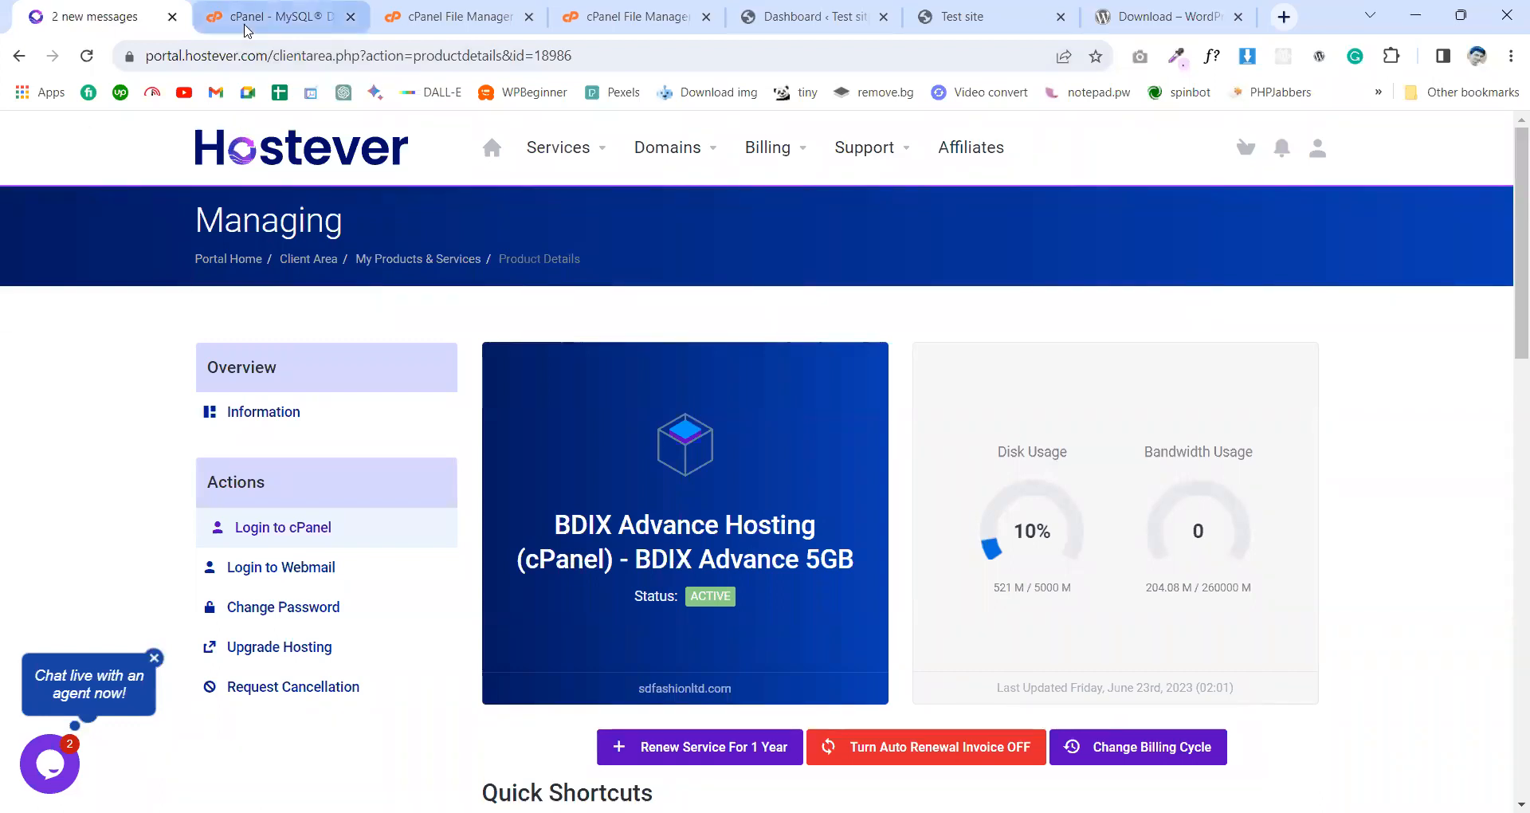
left_click(247, 18)
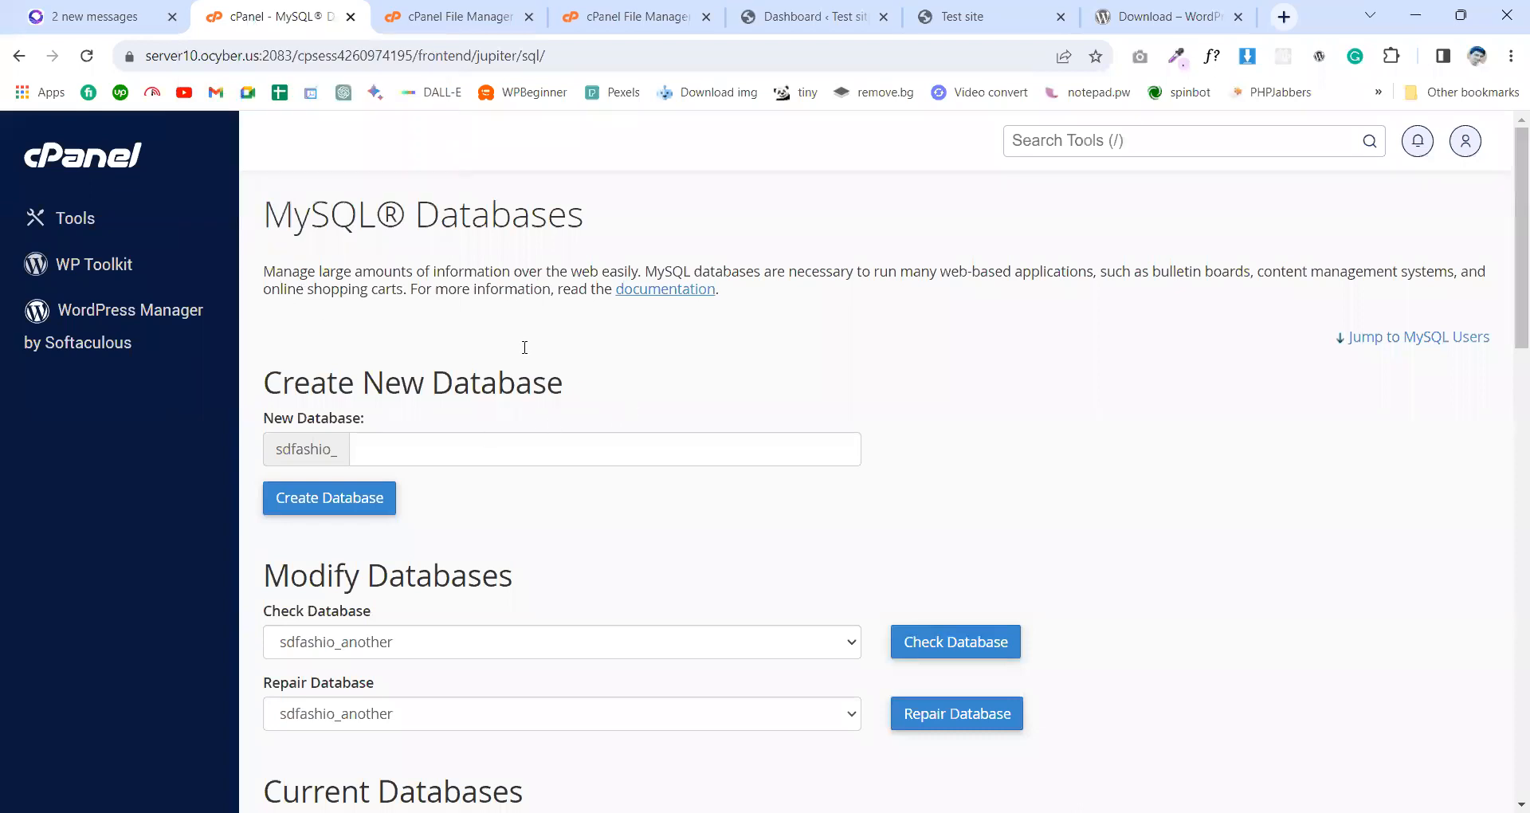
left_click(74, 220)
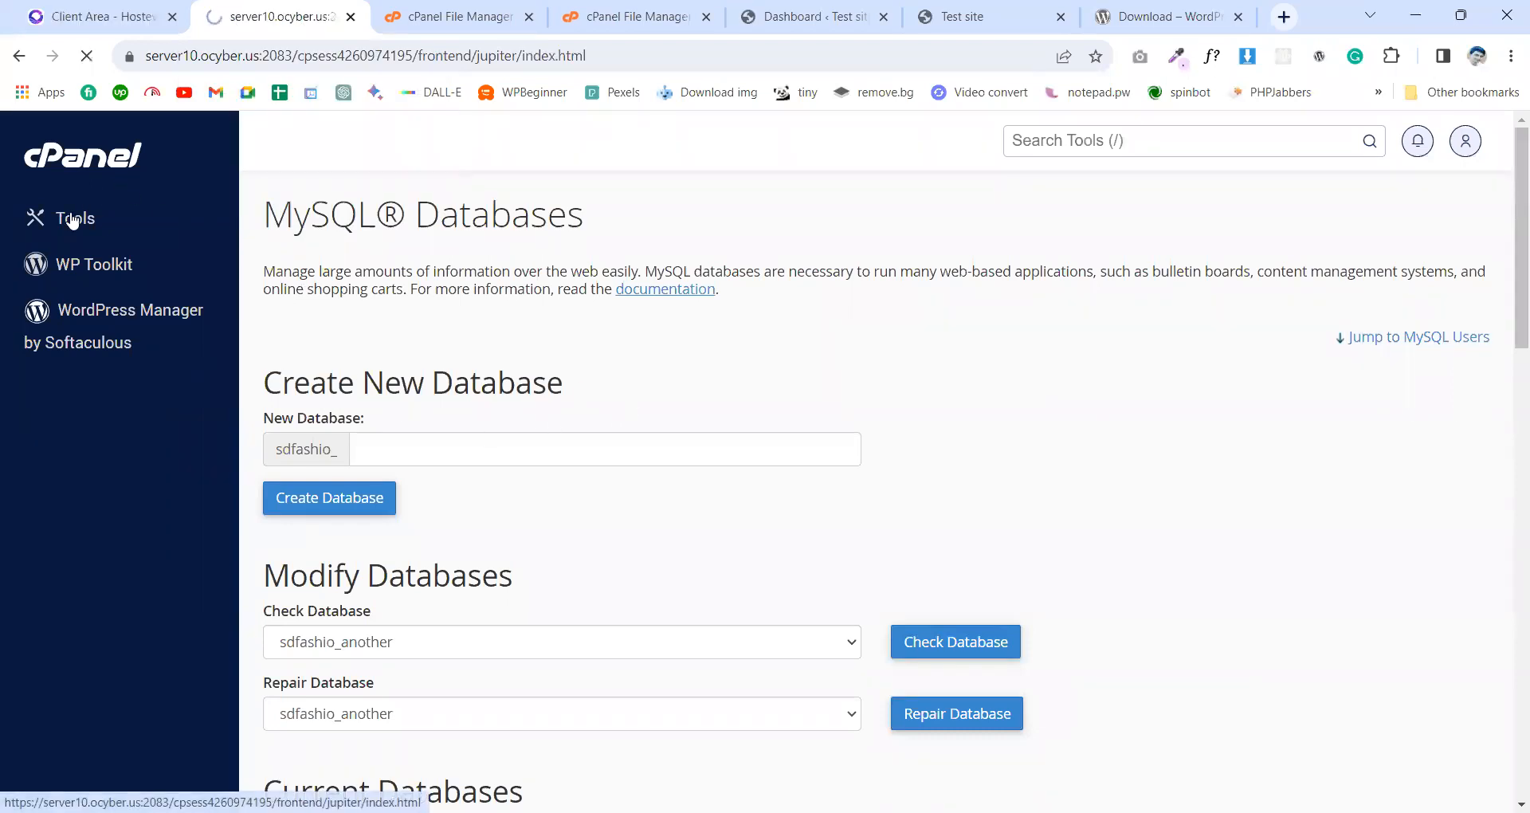
scroll(1014, 364, "down", 3)
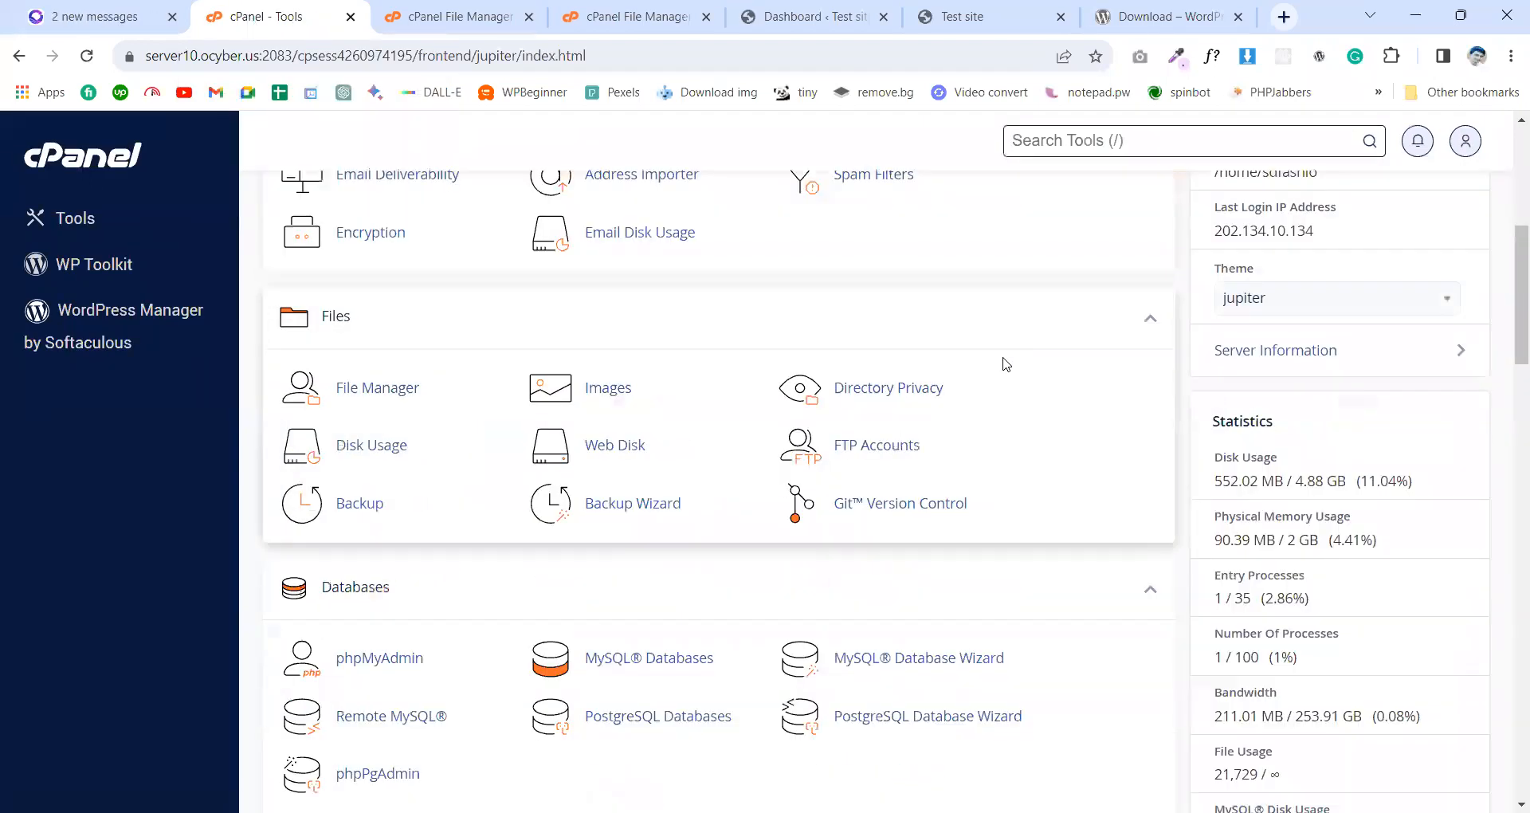
scroll(1004, 363, "down", 3)
scroll(1005, 365, "down", 3)
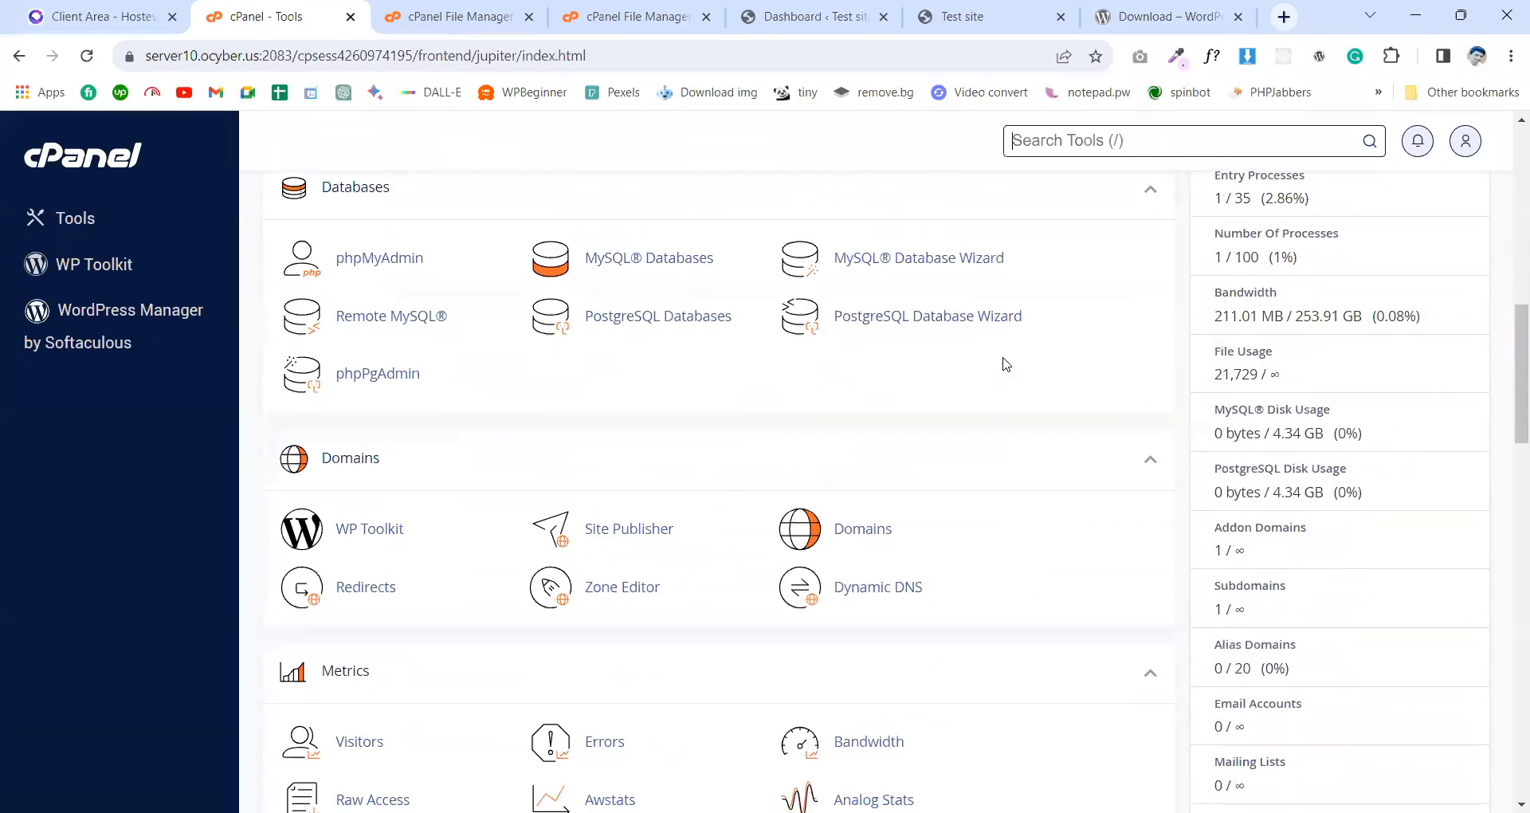
scroll(1004, 363, "down", 2)
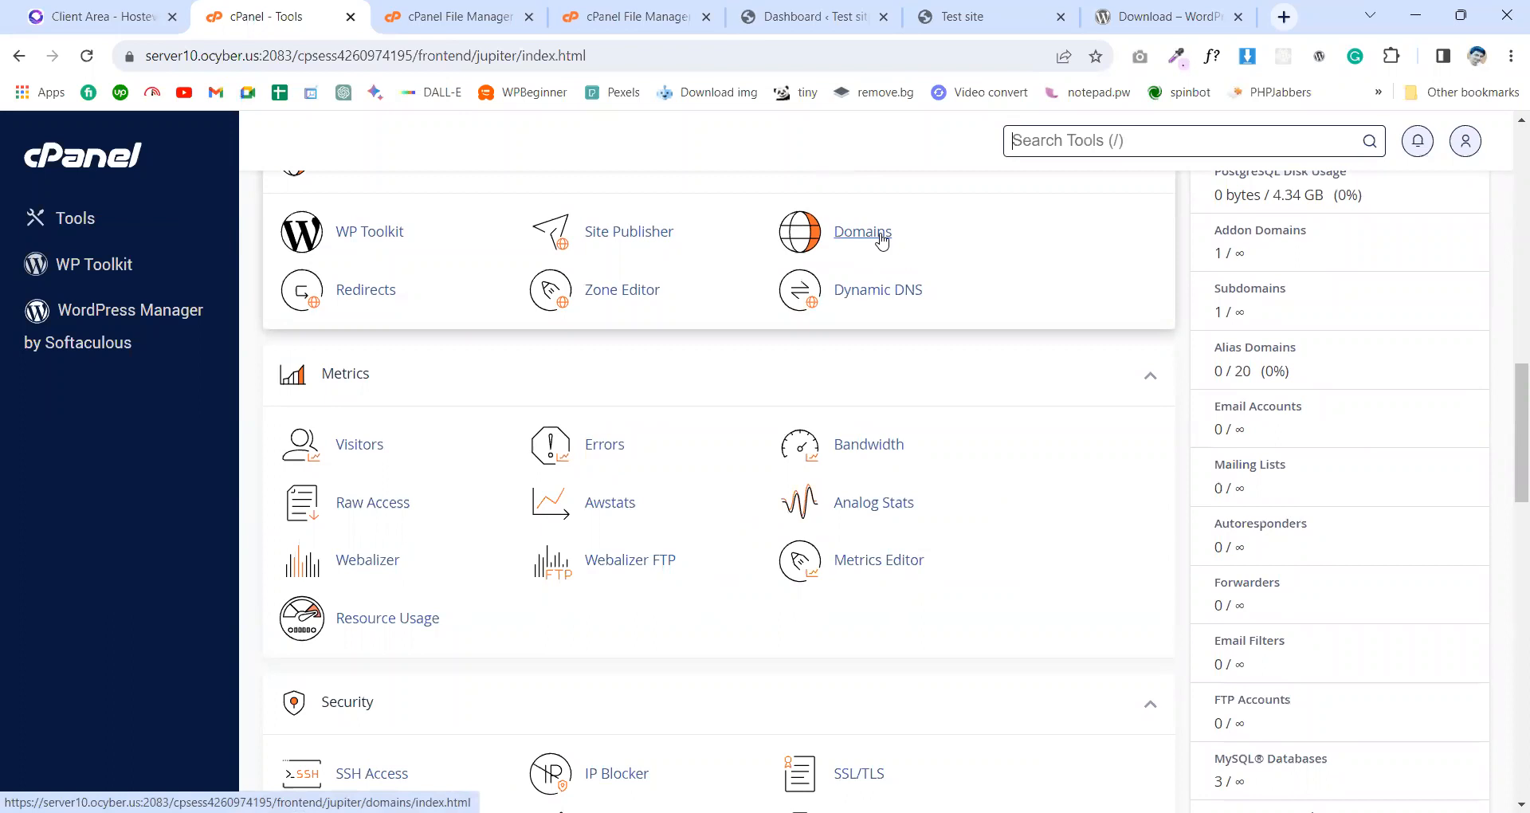
scroll(883, 300, "down", 3)
scroll(765, 334, "down", 3)
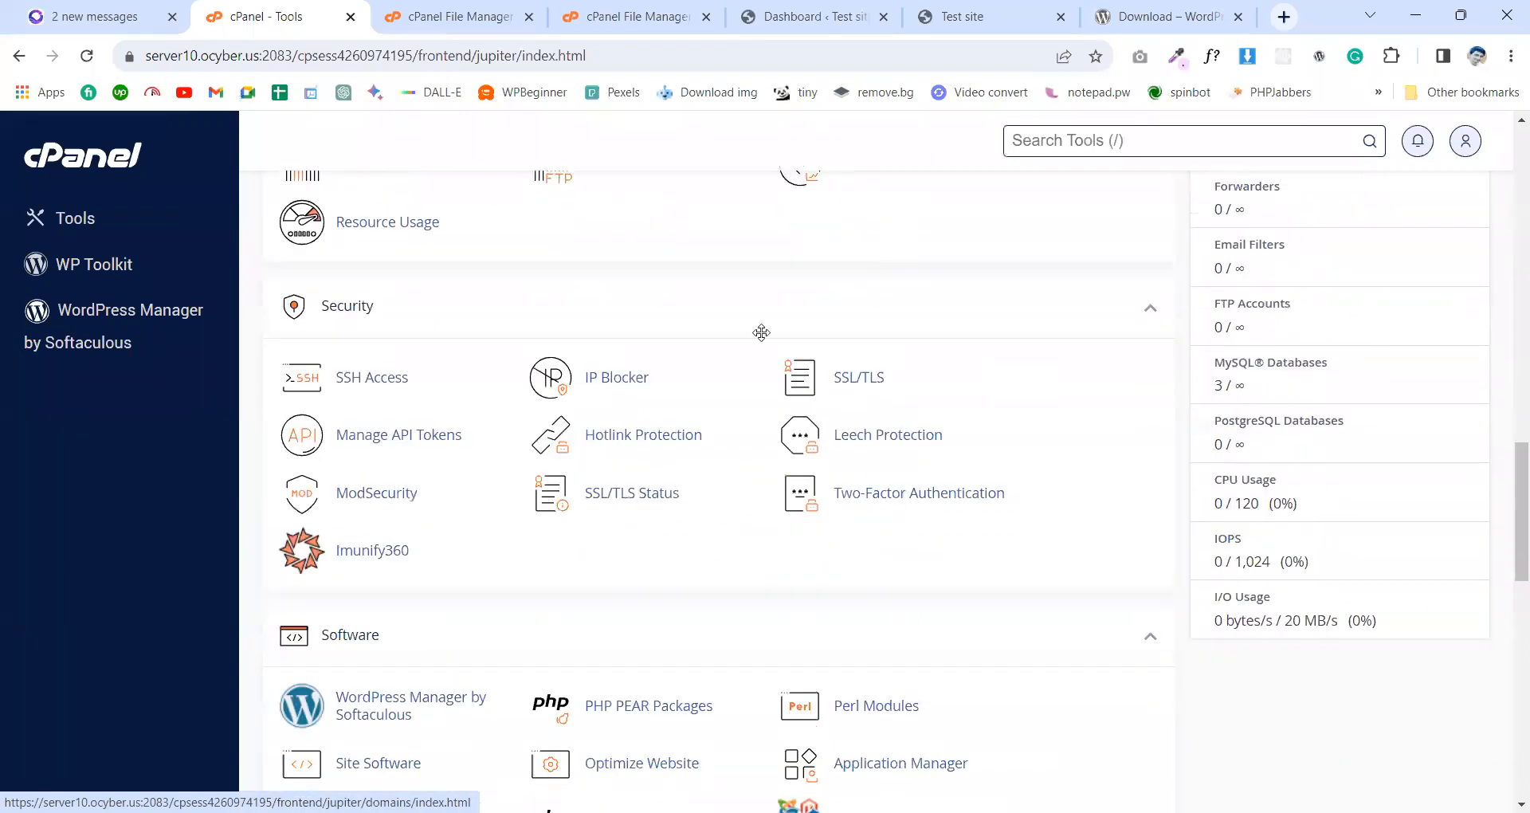
scroll(653, 398, "up", 2)
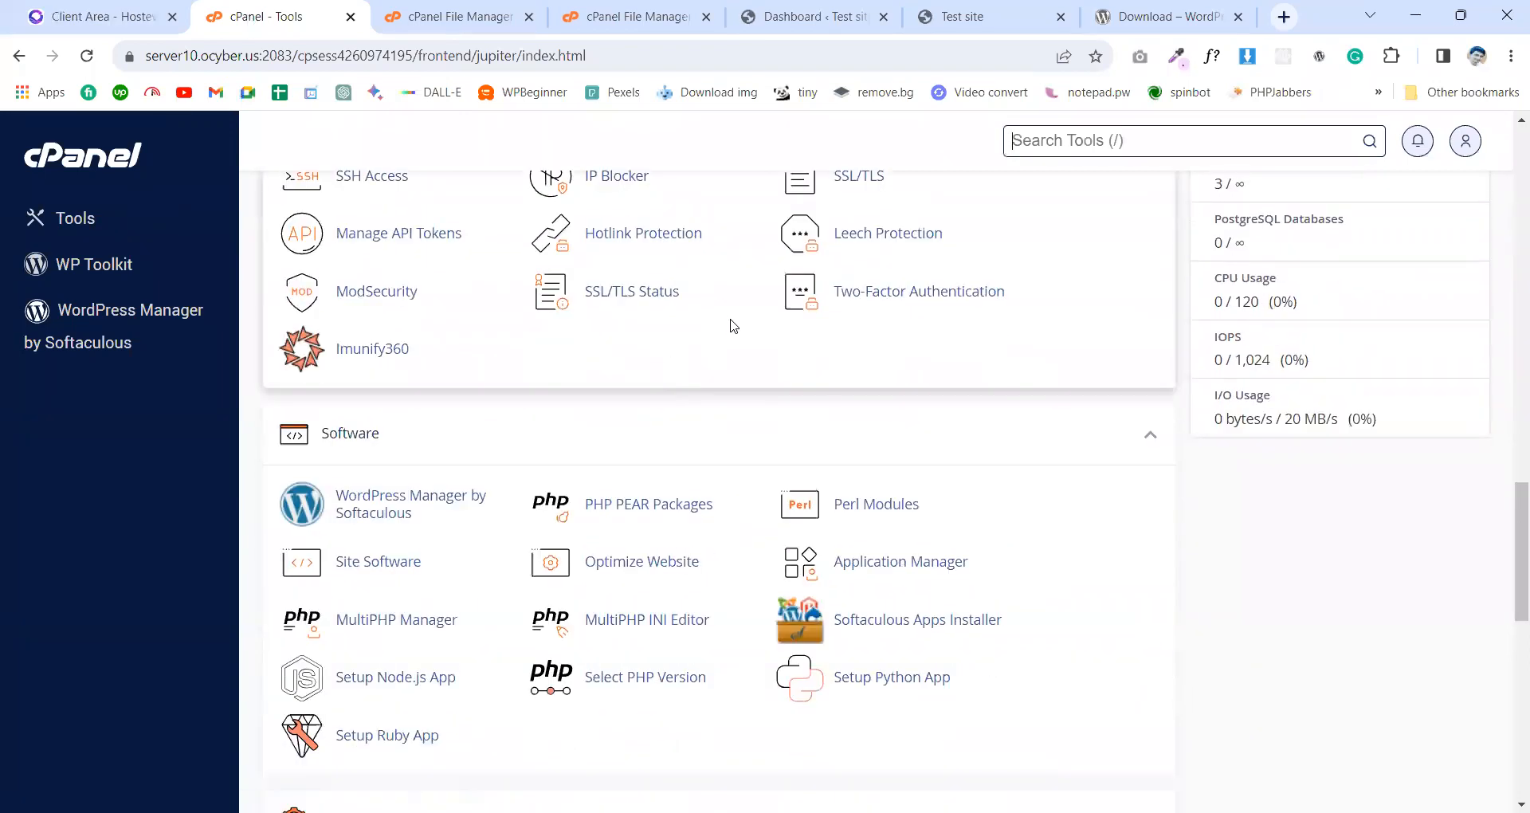
scroll(670, 358, "up", 3)
scroll(723, 380, "up", 4)
scroll(723, 380, "up", 2)
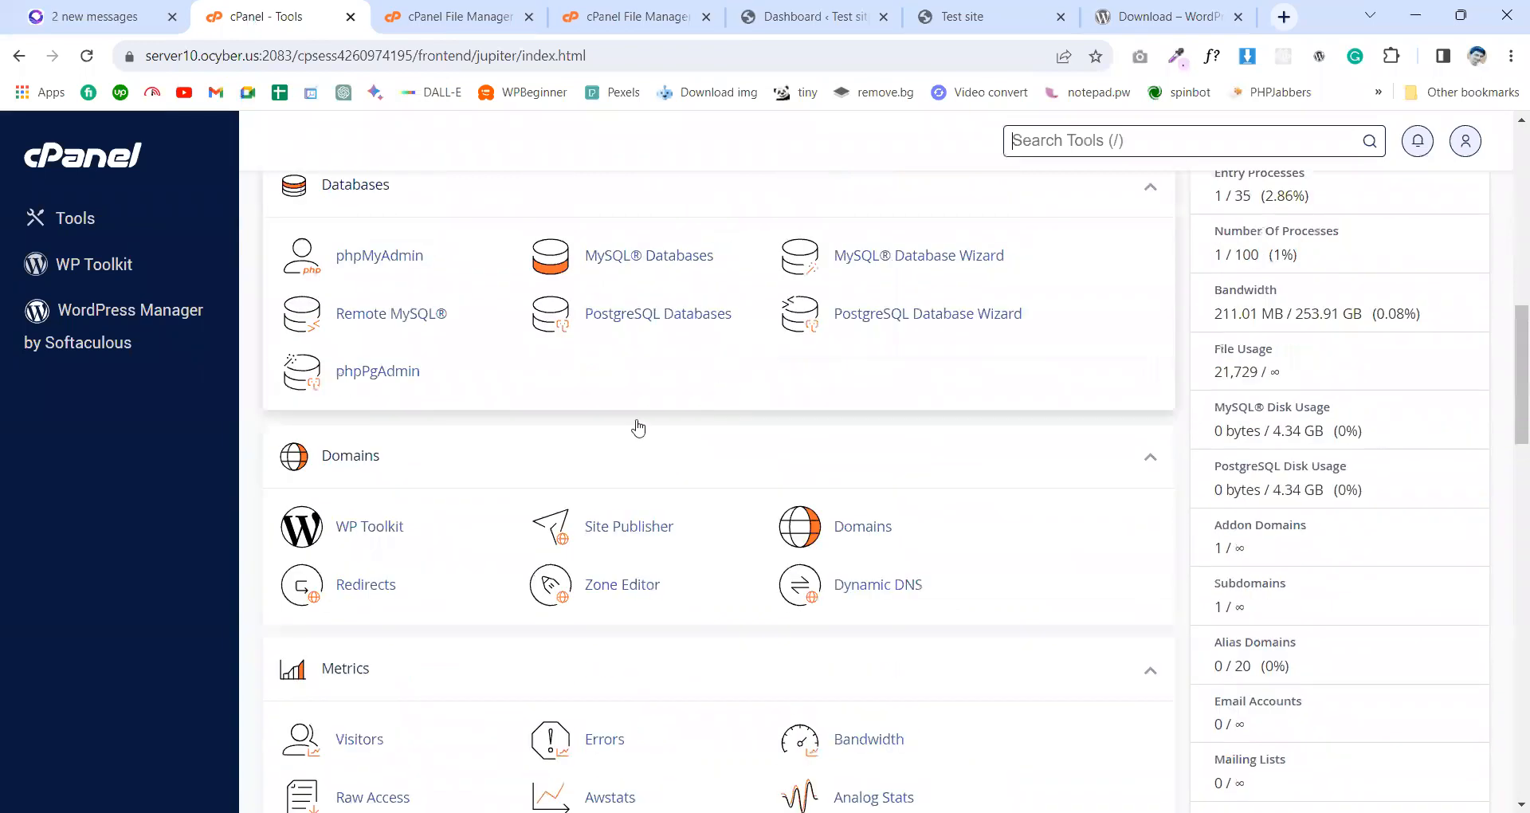
scroll(636, 427, "up", 2)
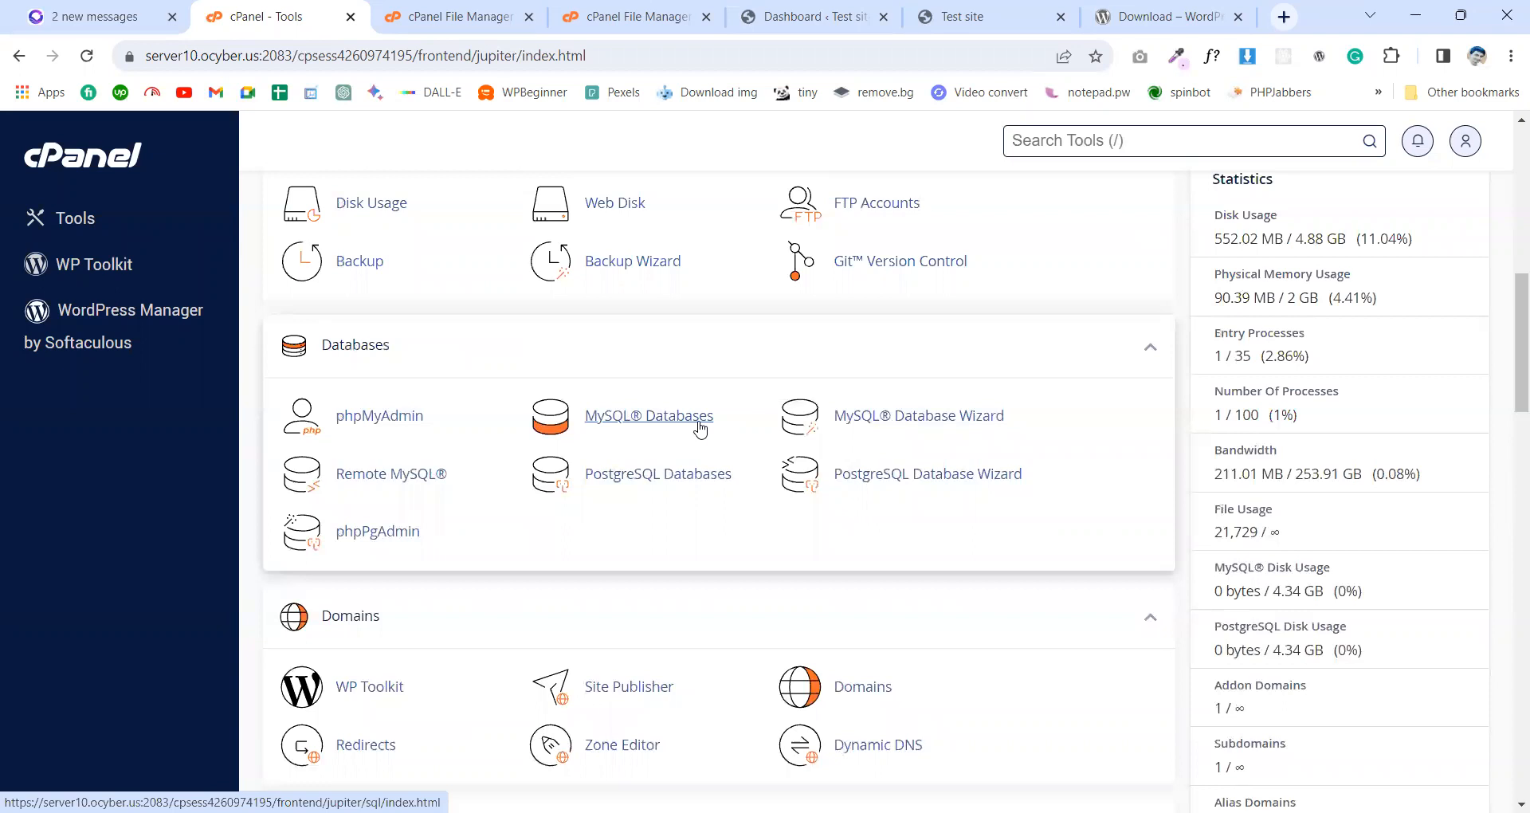
left_click(616, 17)
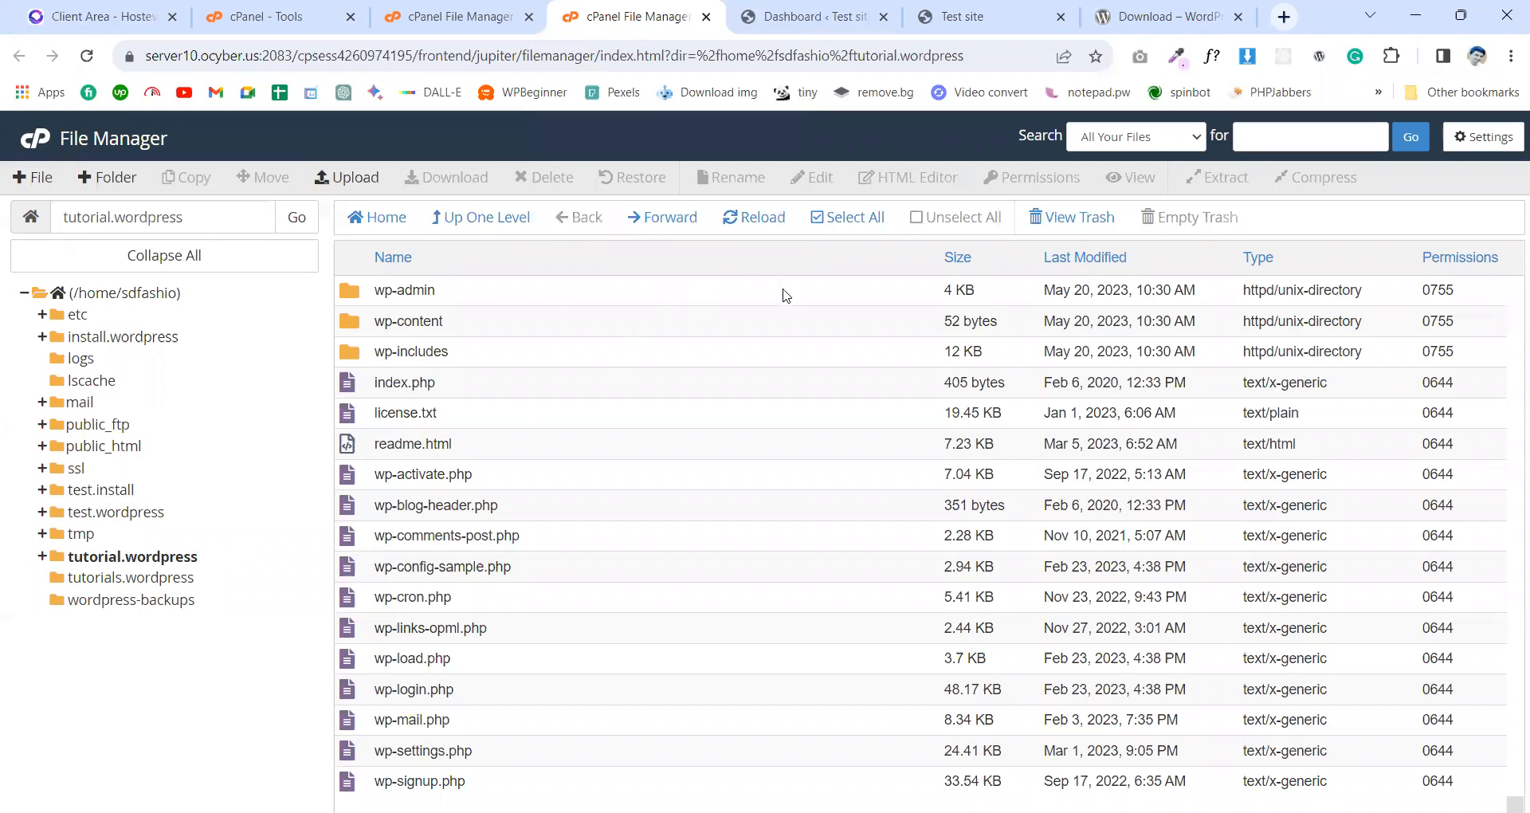
scroll(767, 354, "down", 2)
scroll(768, 355, "up", 2)
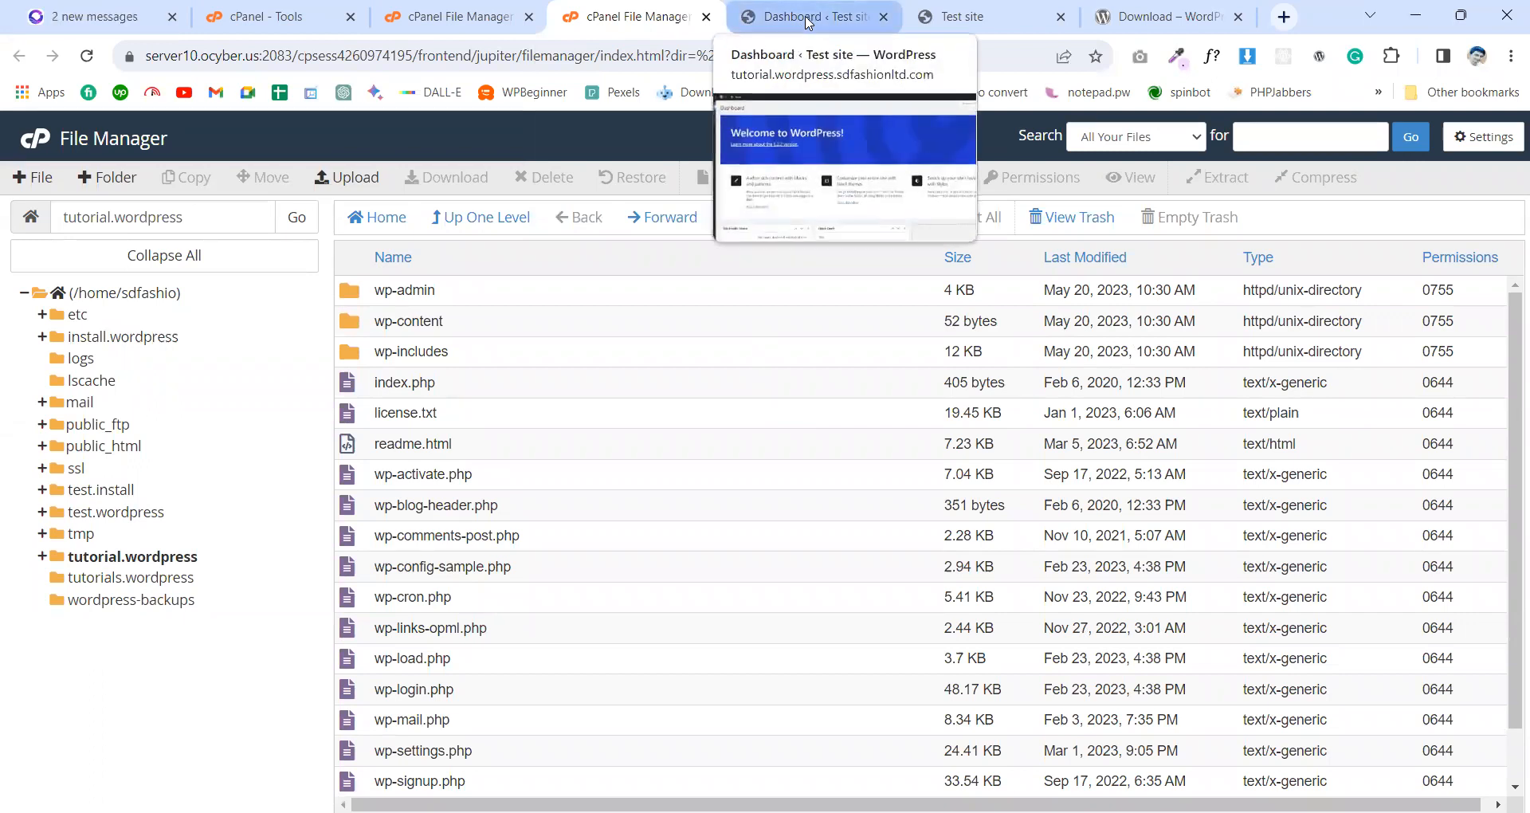
left_click(808, 15)
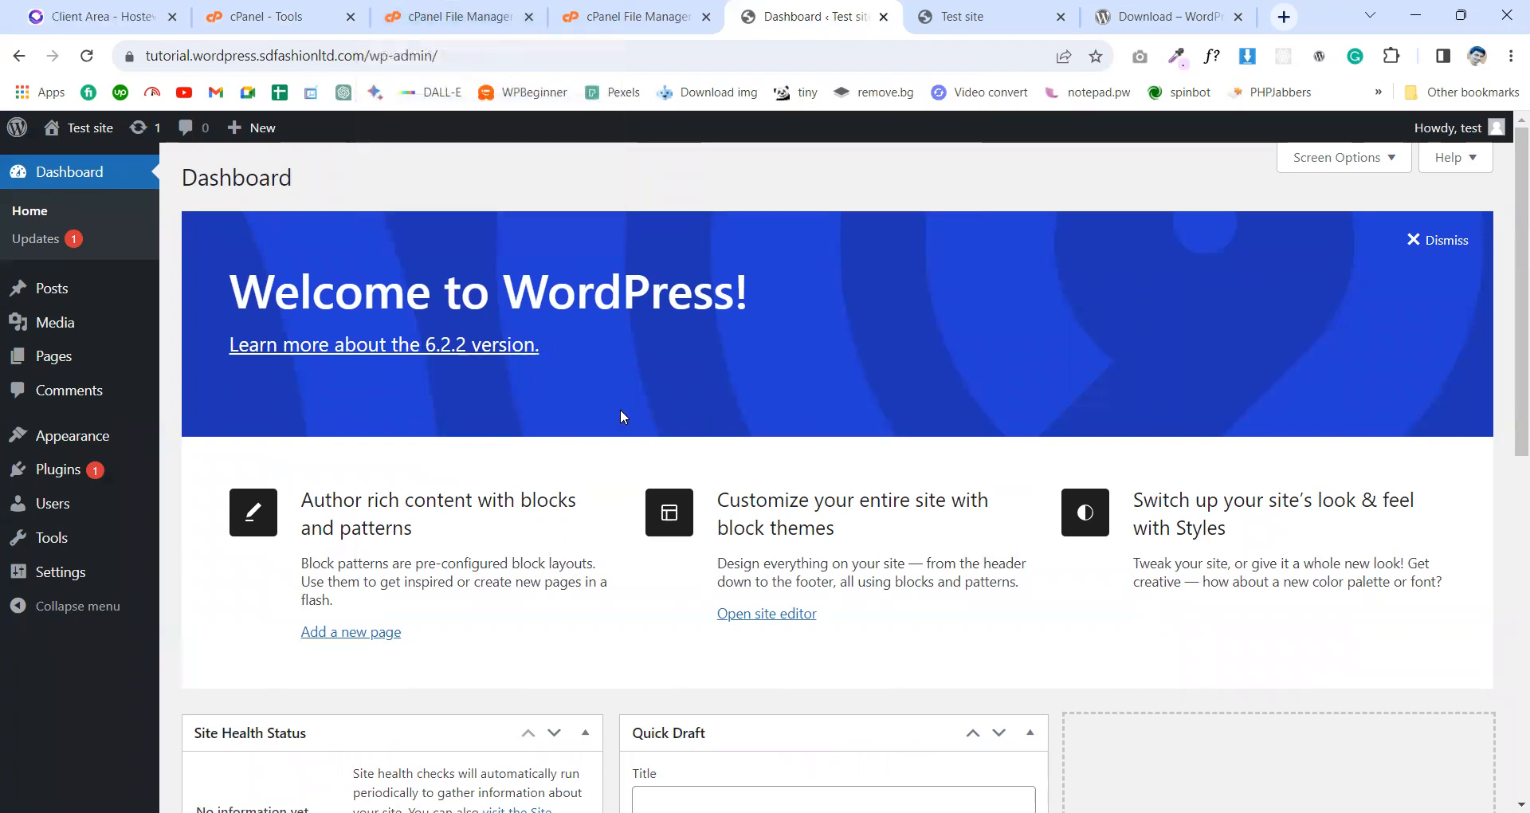
scroll(620, 416, "down", 2)
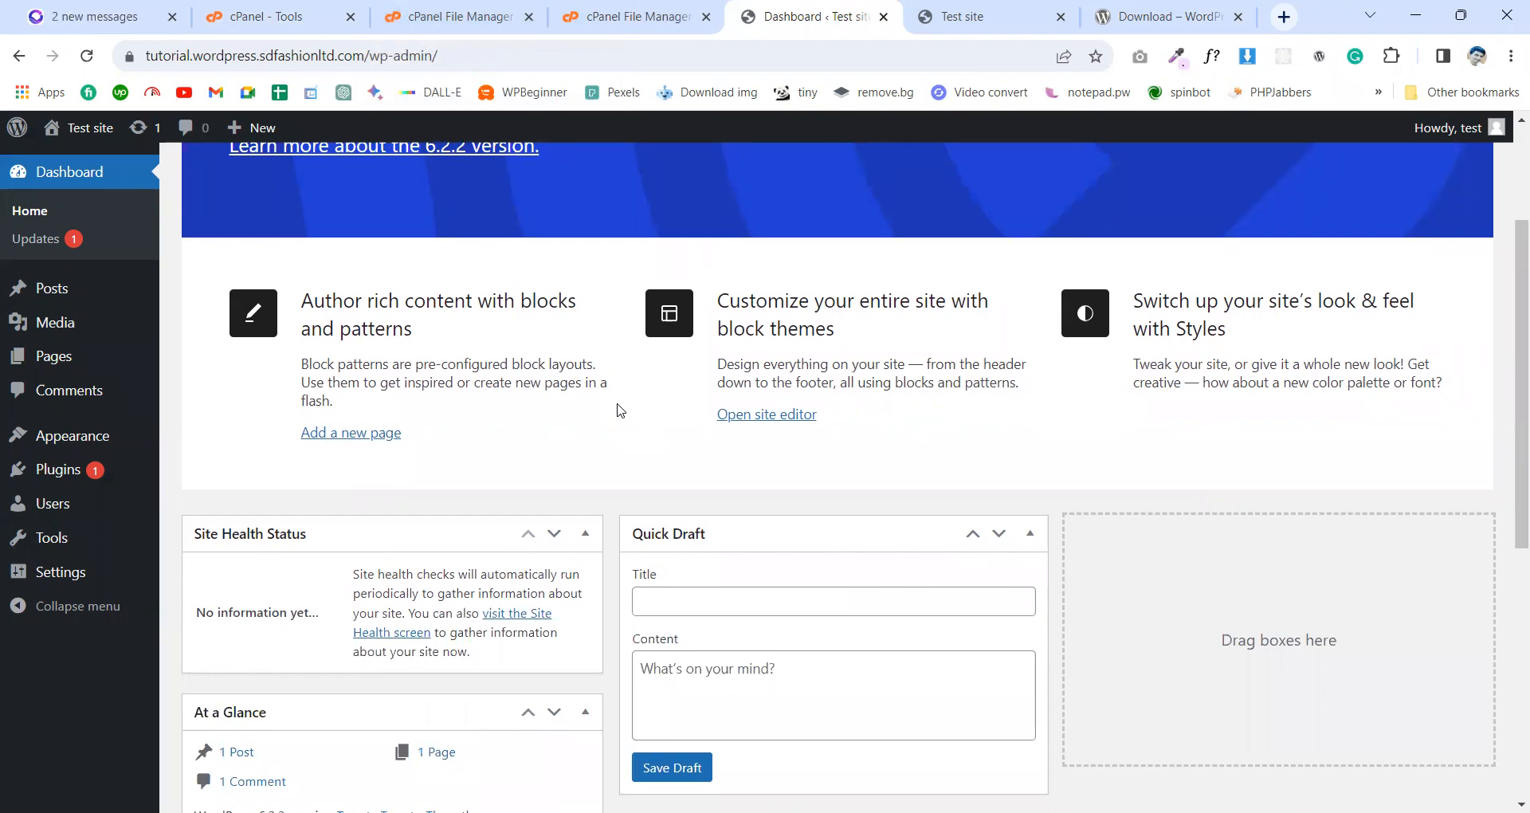
scroll(621, 410, "up", 2)
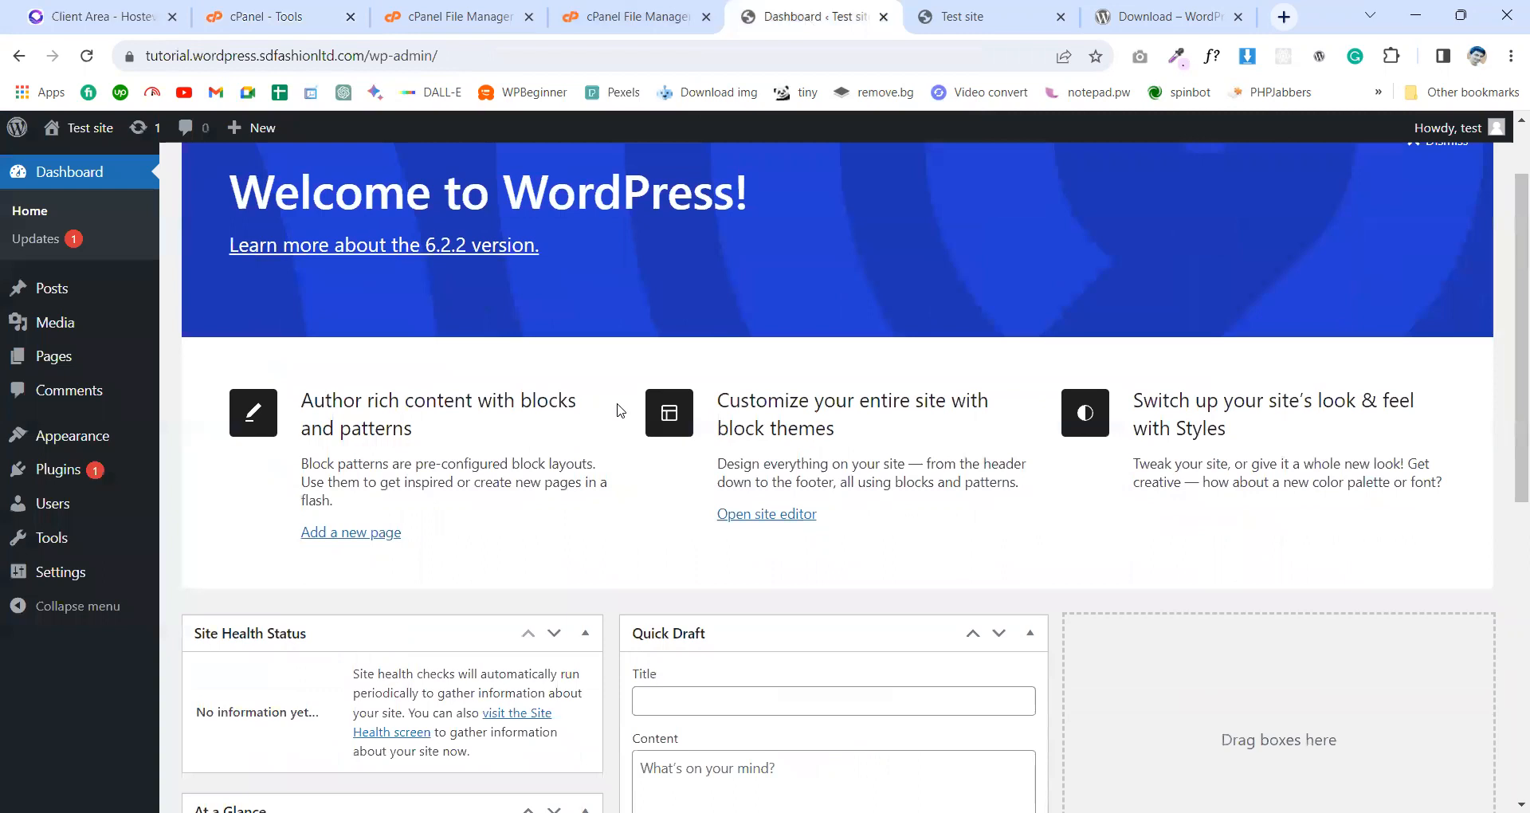